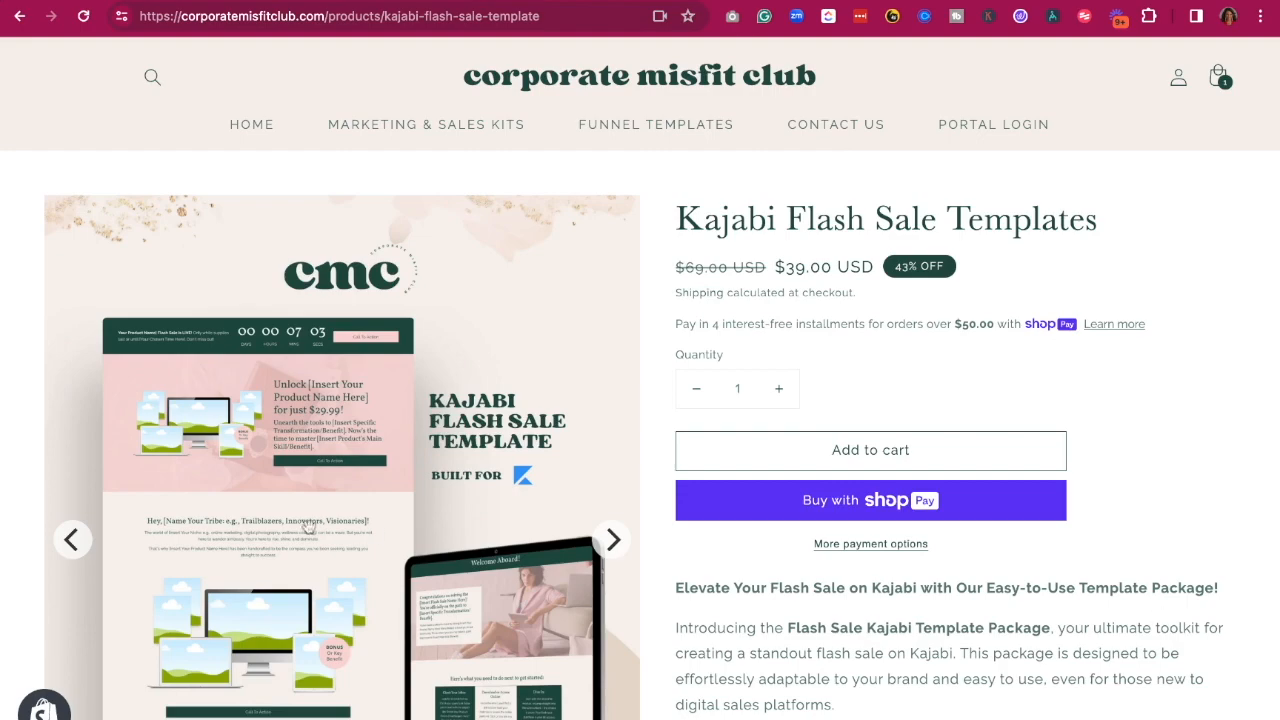
# - Look over the Kajabi Flash Sale Templates product page and switch to the landing pages list in the Kajabi admin
pyautogui.scroll(-4, 252, 565)
pyautogui.scroll(5, 252, 565)
pyautogui.click(155, 2)
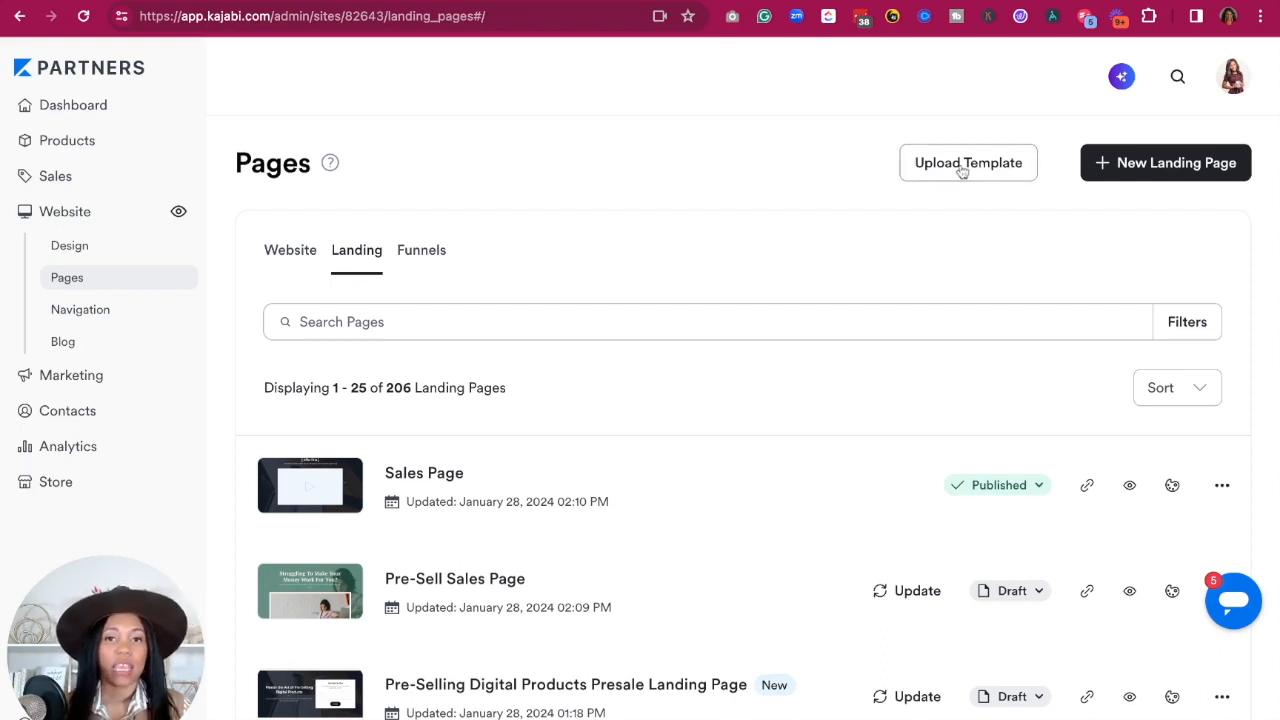
# - Open the Flash Sale Kajabi Template landing page in the page editor and preview it
pyautogui.scroll(-4, 810, 490)
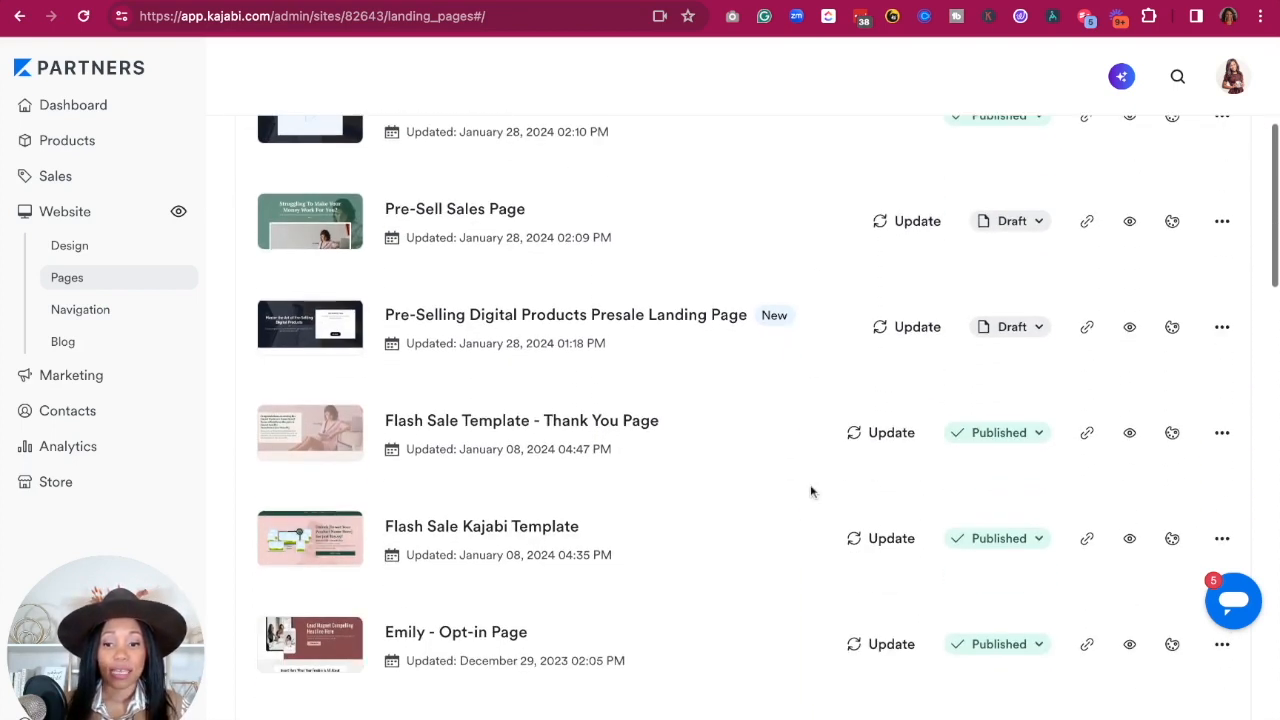
pyautogui.click(1173, 540)
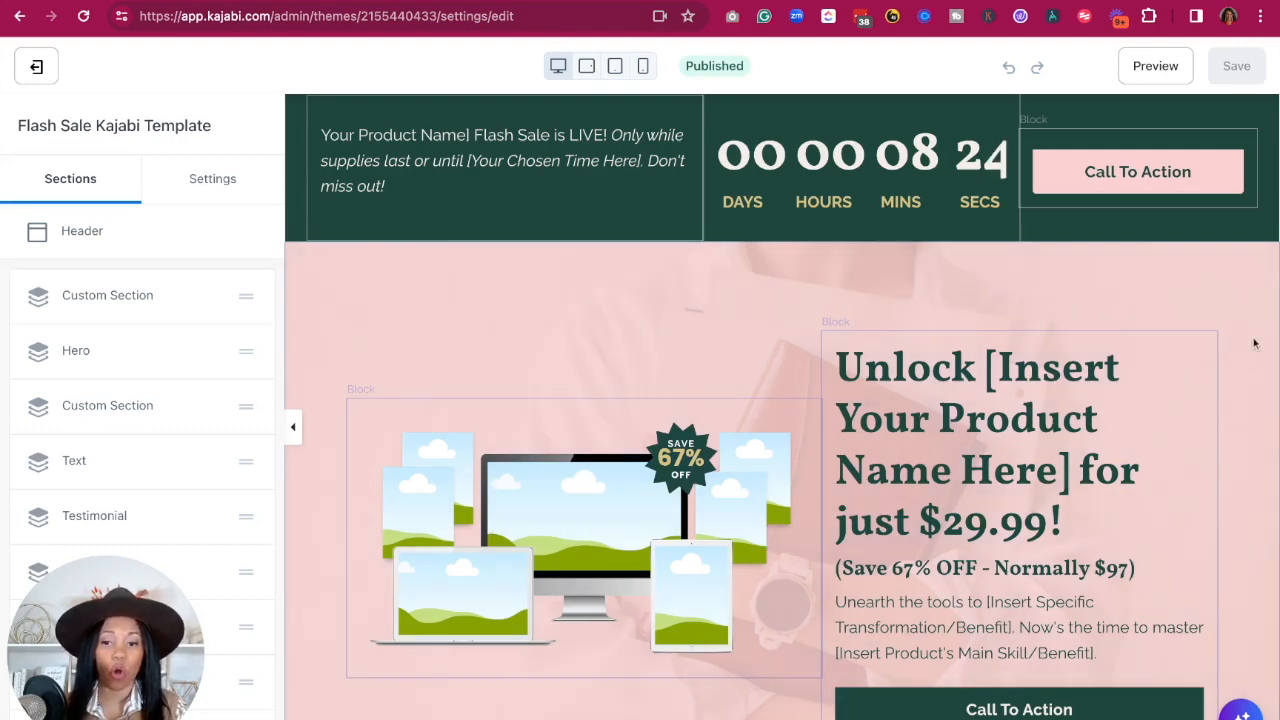
pyautogui.click(1150, 70)
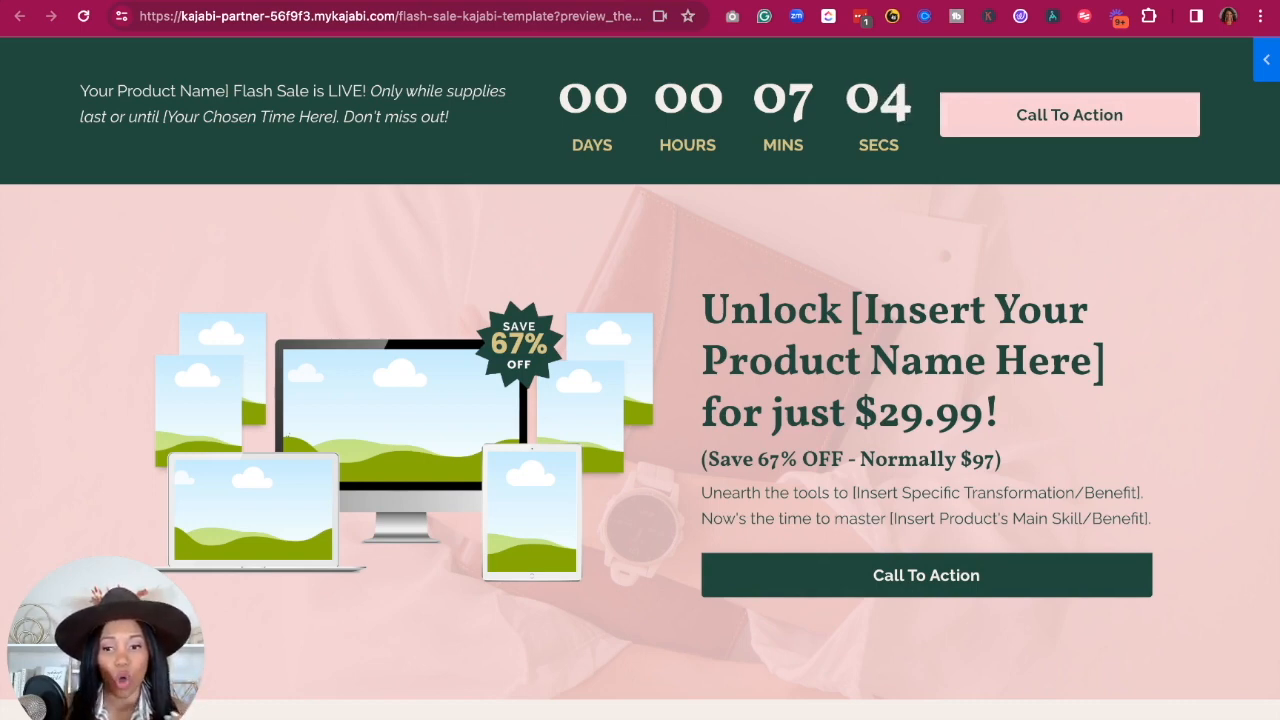
# - Examine the previewed page's upper sections, from the countdown header and hero headline to the product mockup and its call to action
pyautogui.scroll(-2, 447, 457)
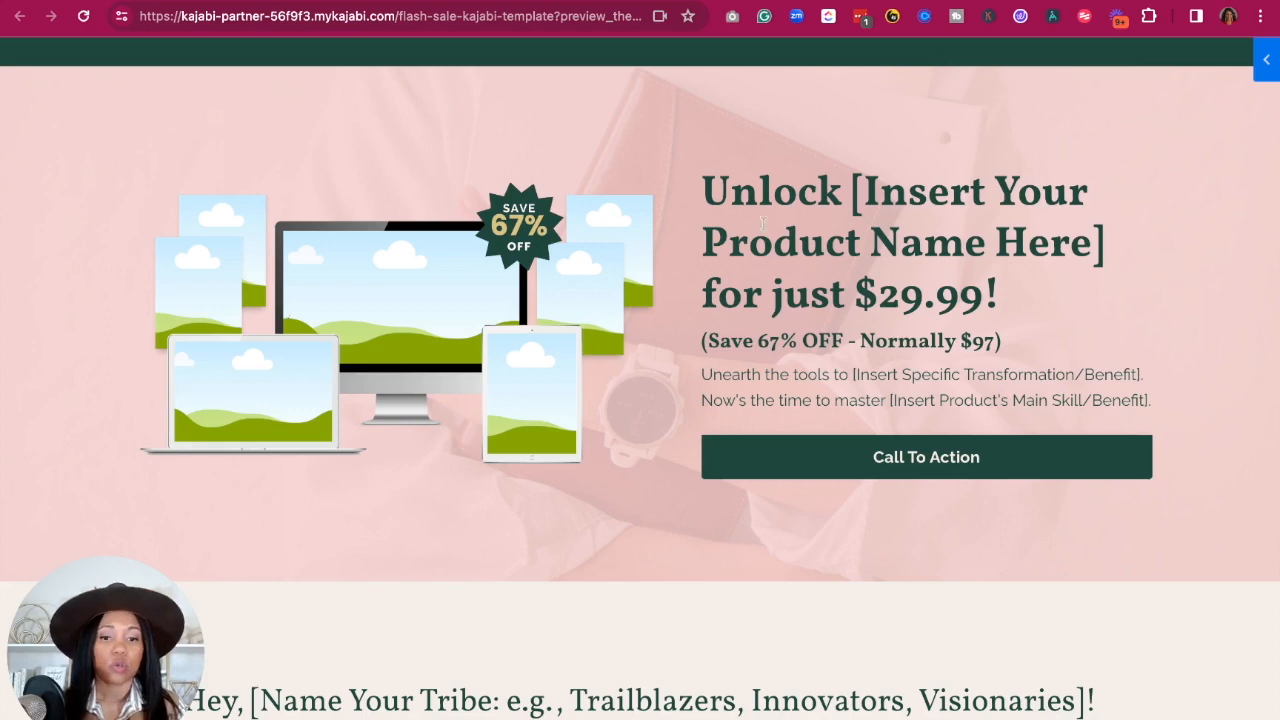
pyautogui.moveTo(708, 183); pyautogui.dragTo(1000, 300)
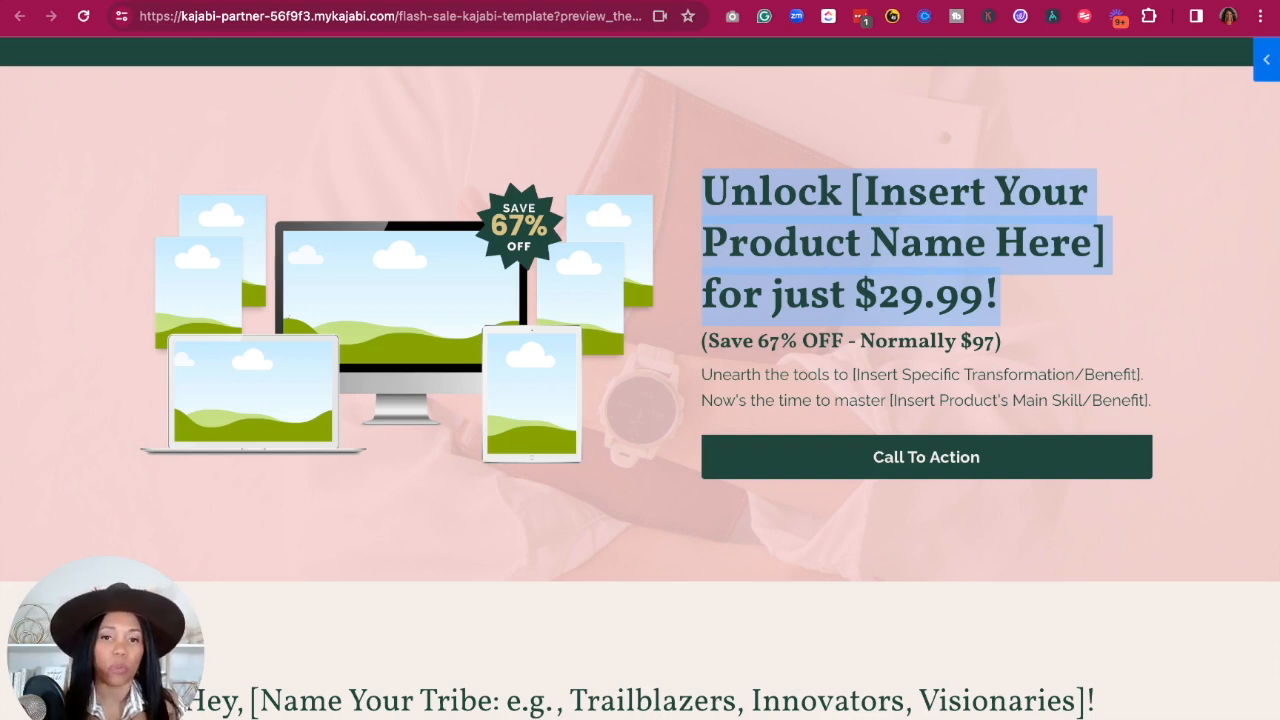
pyautogui.scroll(-4, 1185, 296)
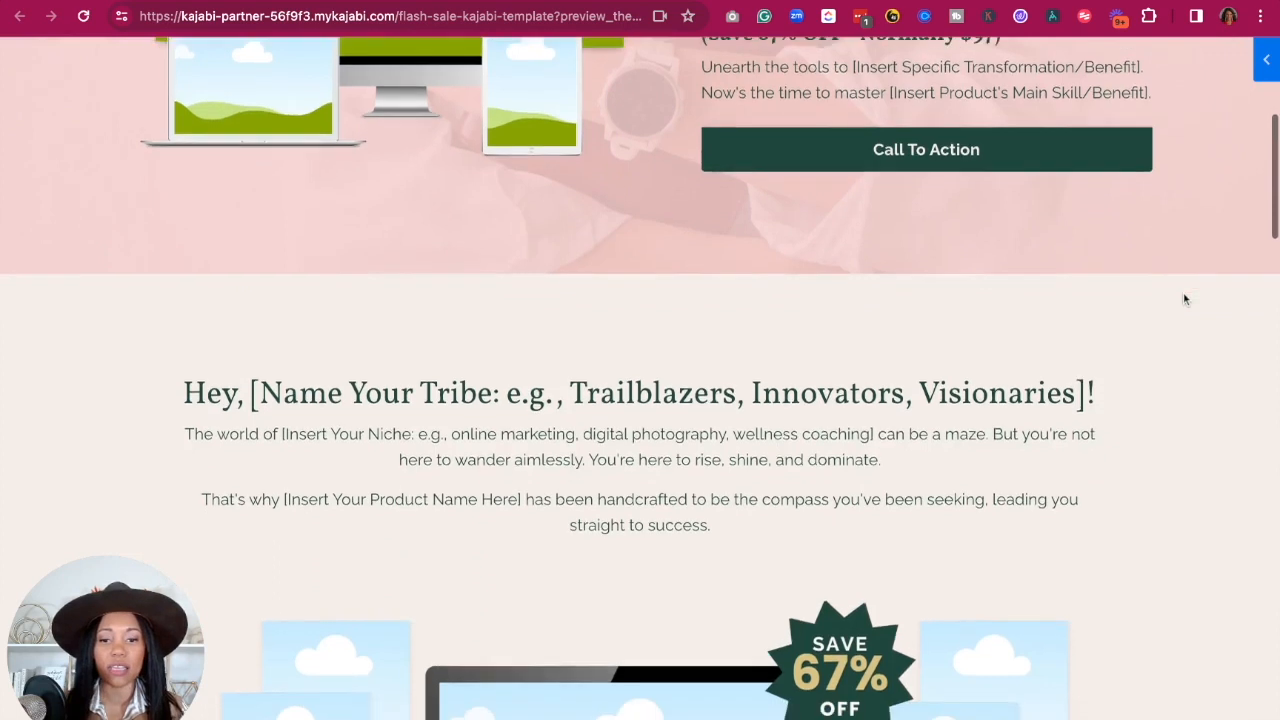
pyautogui.scroll(-3, 752, 487)
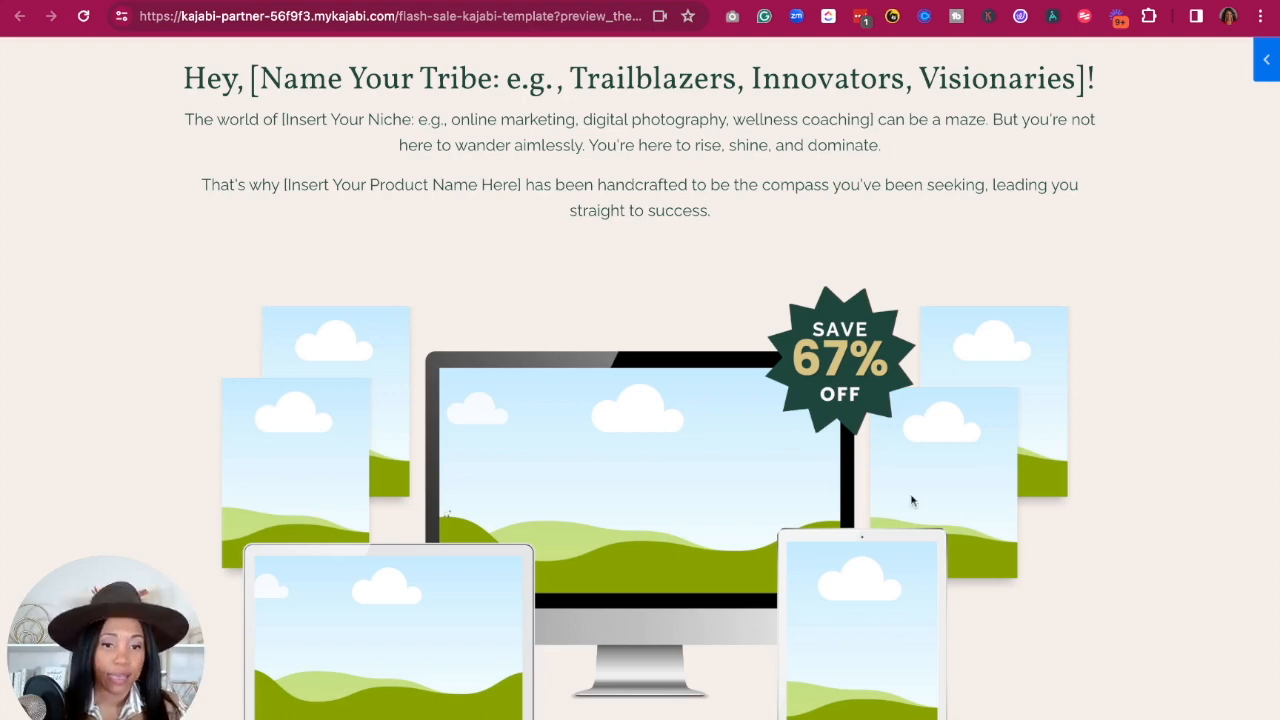
pyautogui.scroll(-5, 917, 509)
pyautogui.scroll(3, 968, 323)
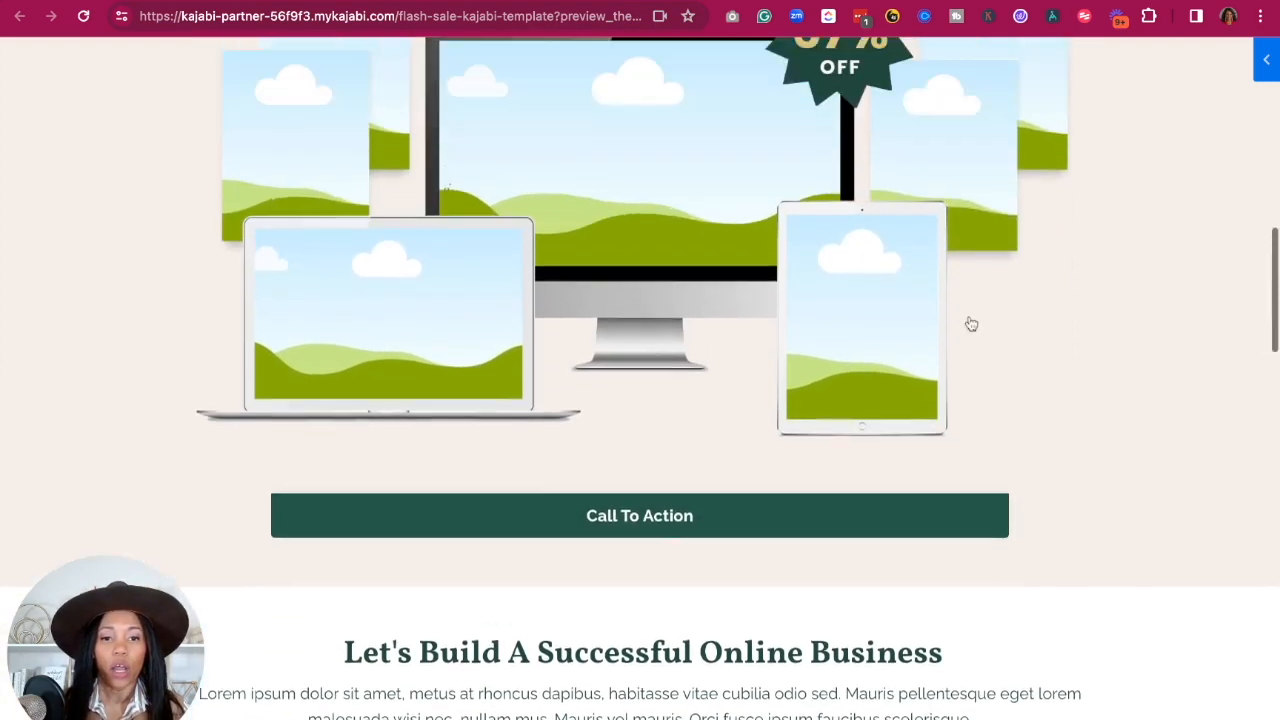
pyautogui.scroll(2, 836, 291)
pyautogui.scroll(-1, 837, 291)
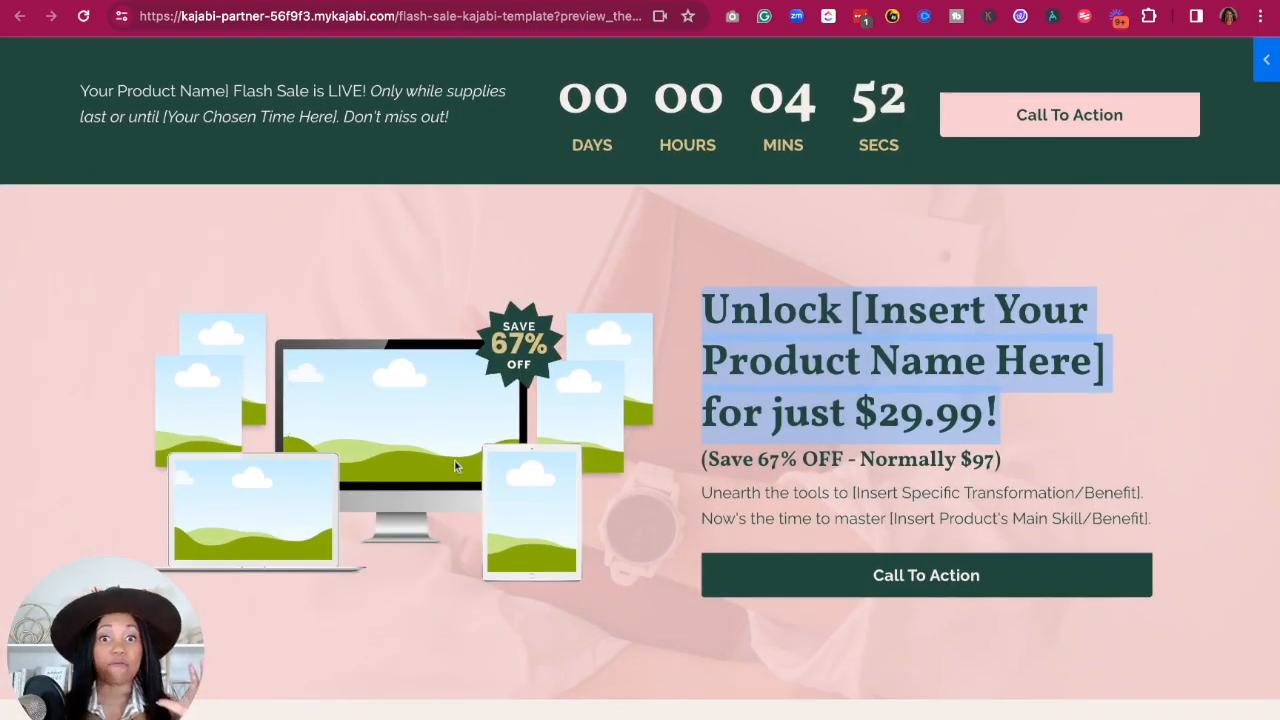
pyautogui.scroll(-8, 695, 410)
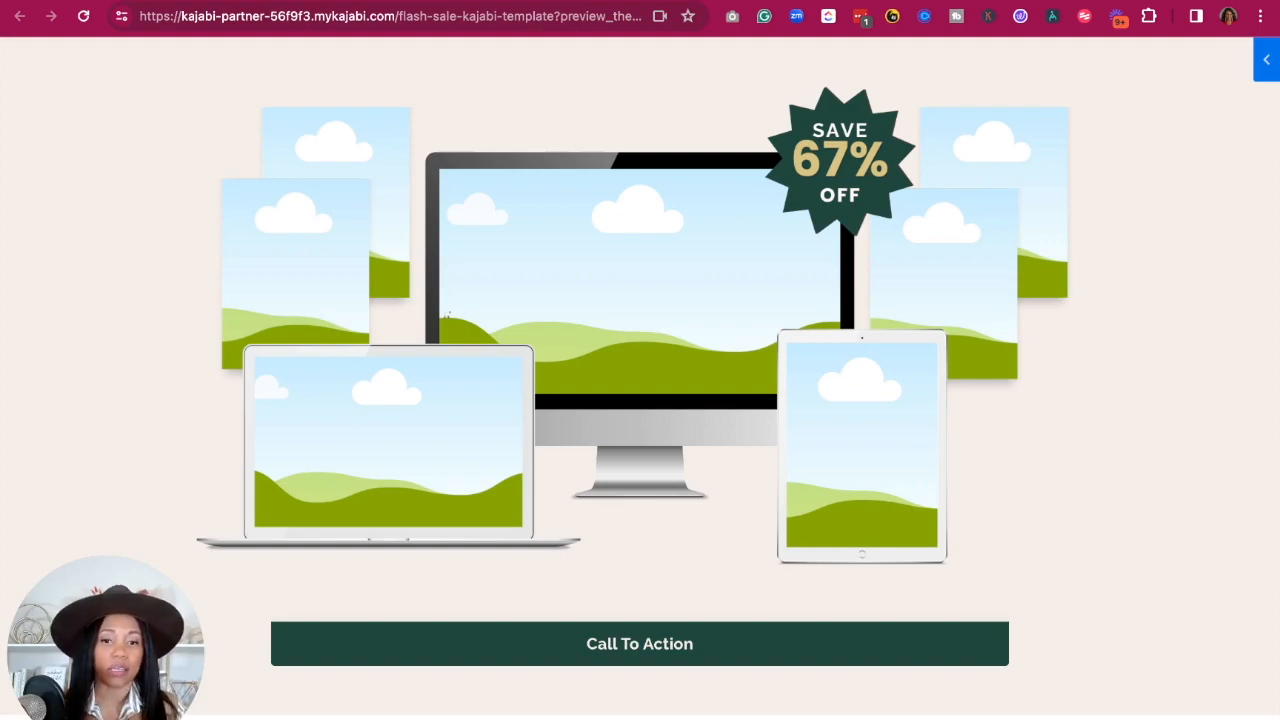
pyautogui.scroll(-7, 447, 316)
pyautogui.scroll(4, 447, 316)
pyautogui.scroll(8, 606, 445)
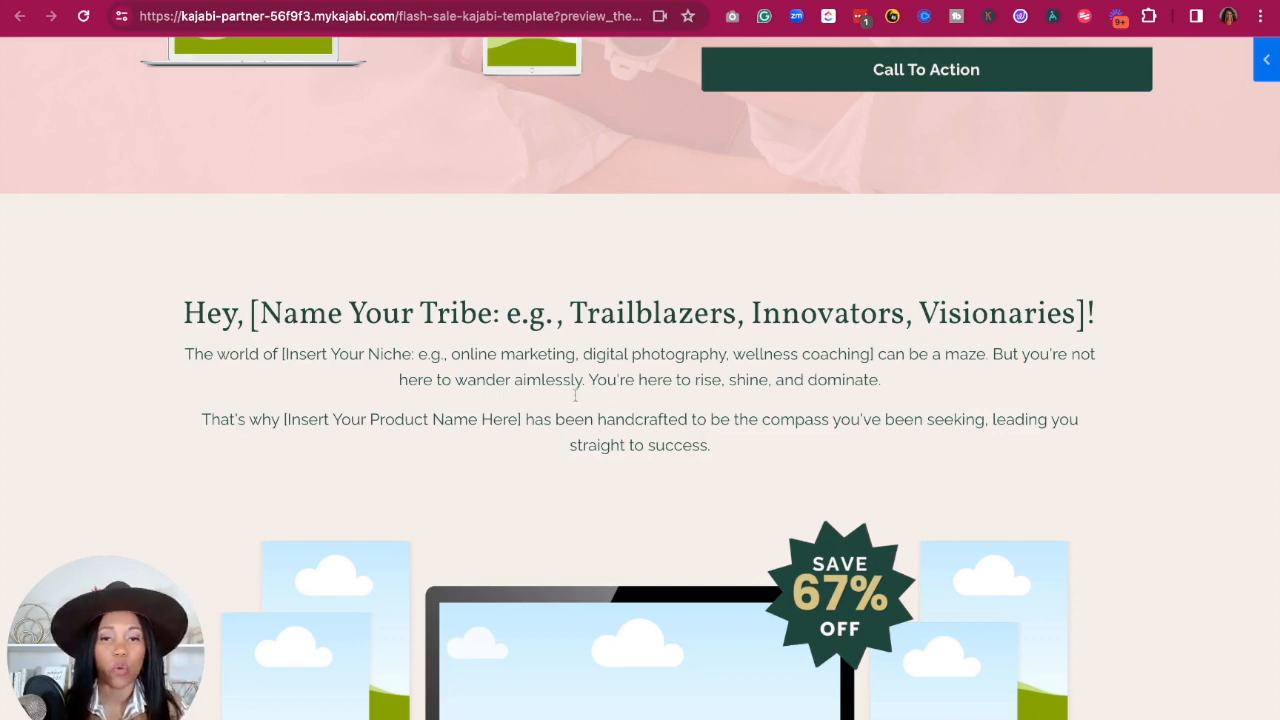
# - Examine the previewed page's benefits, testimonial, flash sale offer, questions and closing offer sections
pyautogui.scroll(-8, 608, 398)
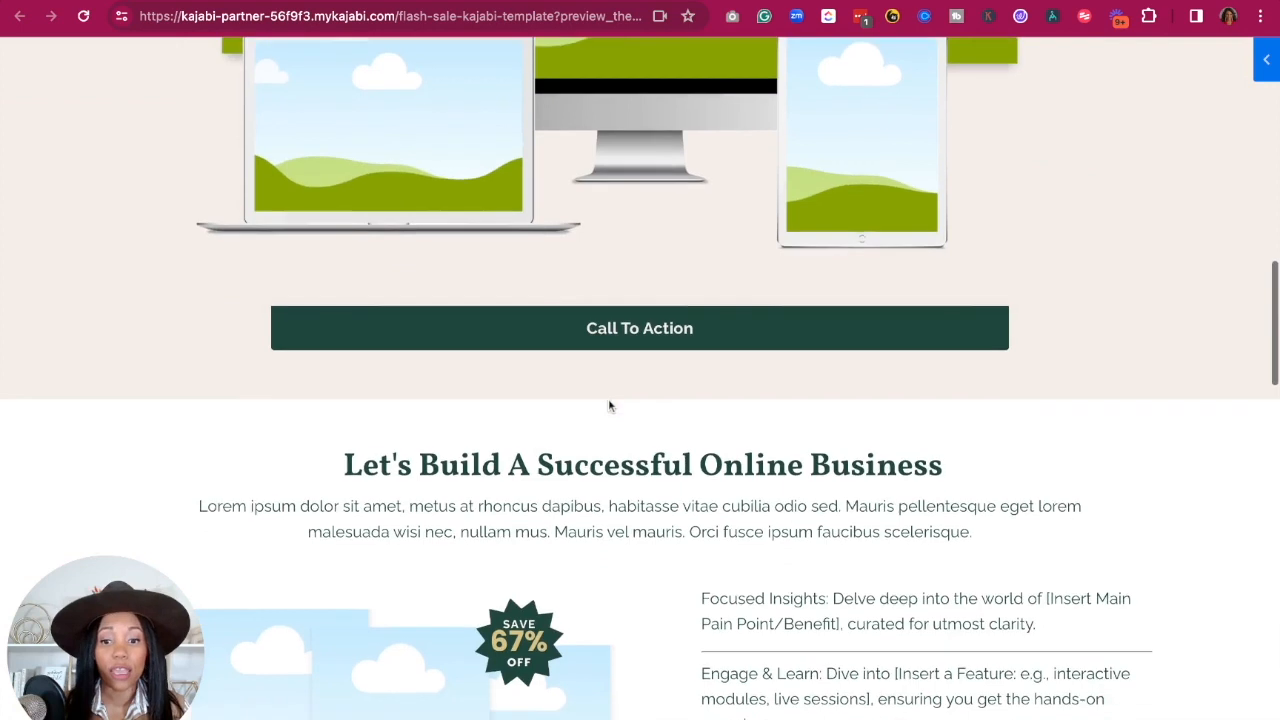
pyautogui.scroll(-2, 608, 404)
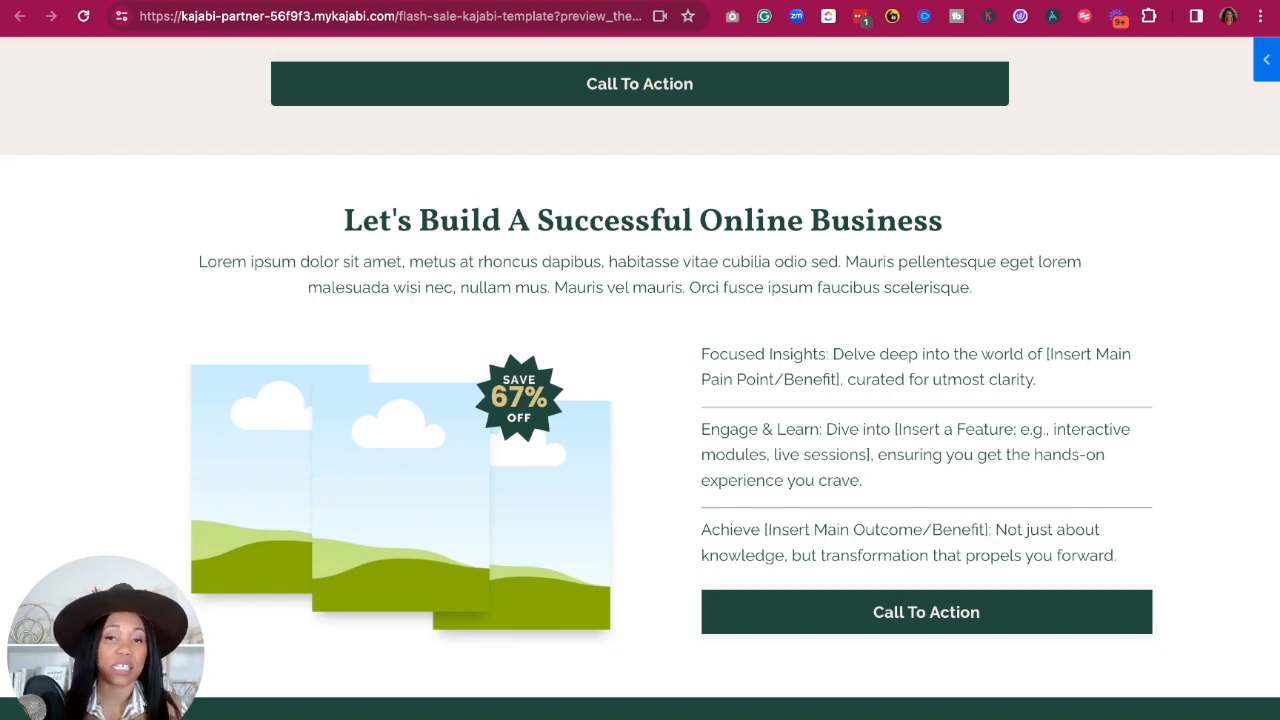
pyautogui.scroll(-4, 742, 470)
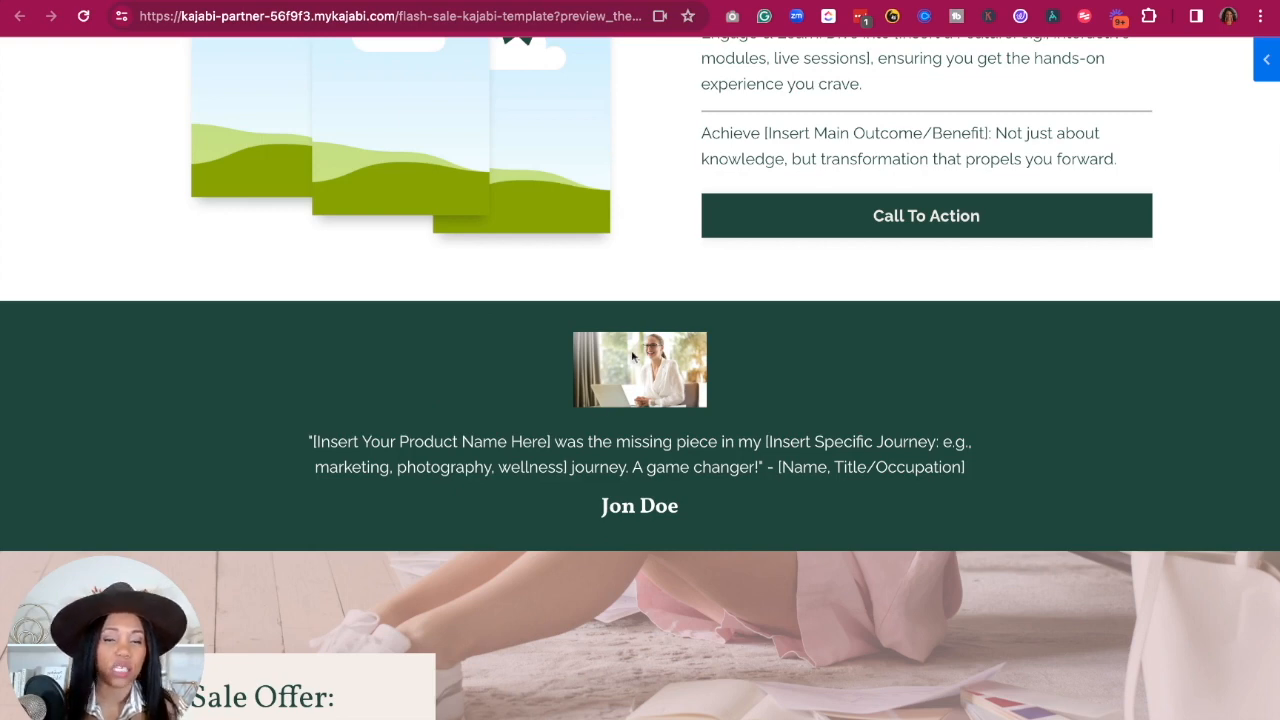
pyautogui.scroll(-5, 632, 355)
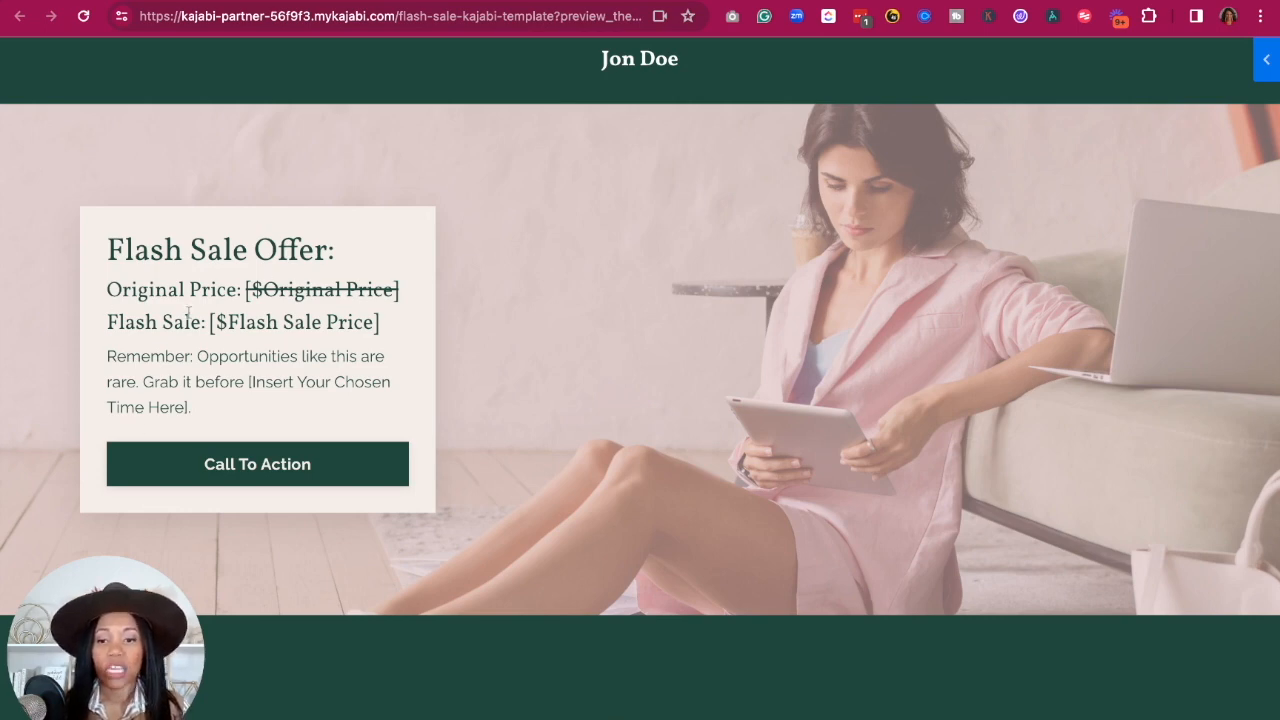
pyautogui.scroll(-3, 283, 451)
pyautogui.scroll(-3, 281, 455)
pyautogui.scroll(1, 281, 455)
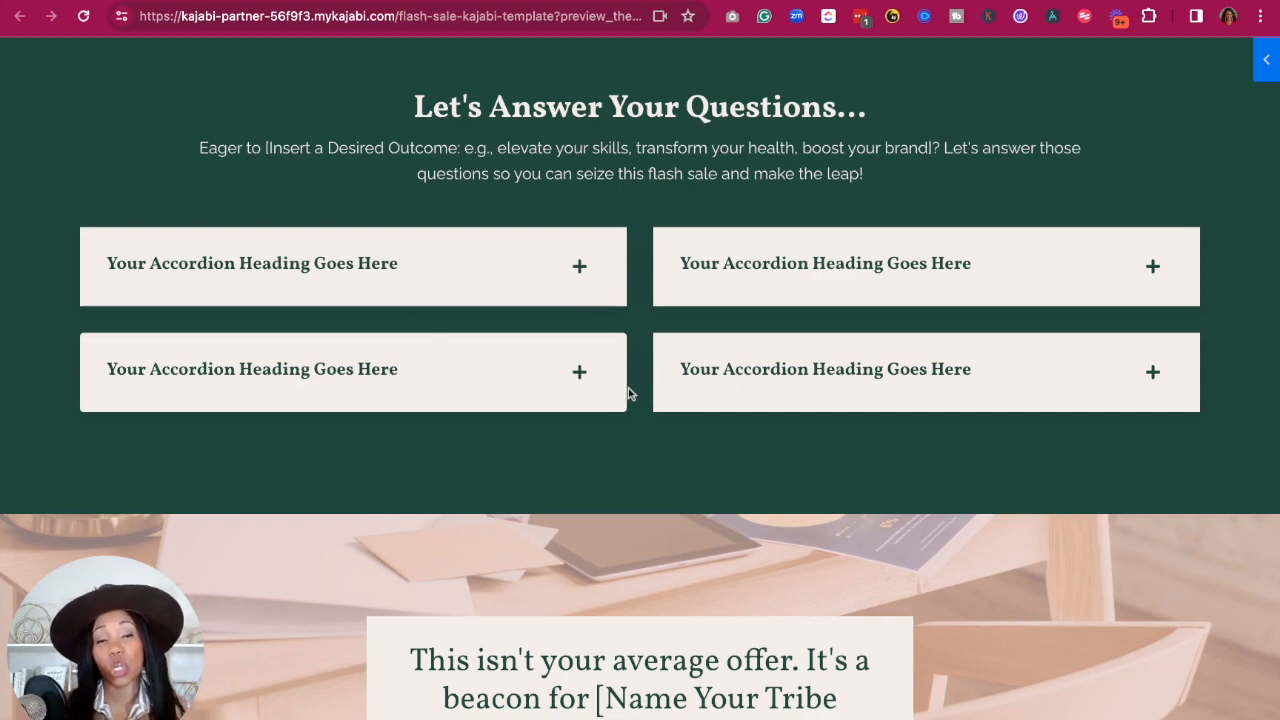
pyautogui.scroll(-5, 629, 391)
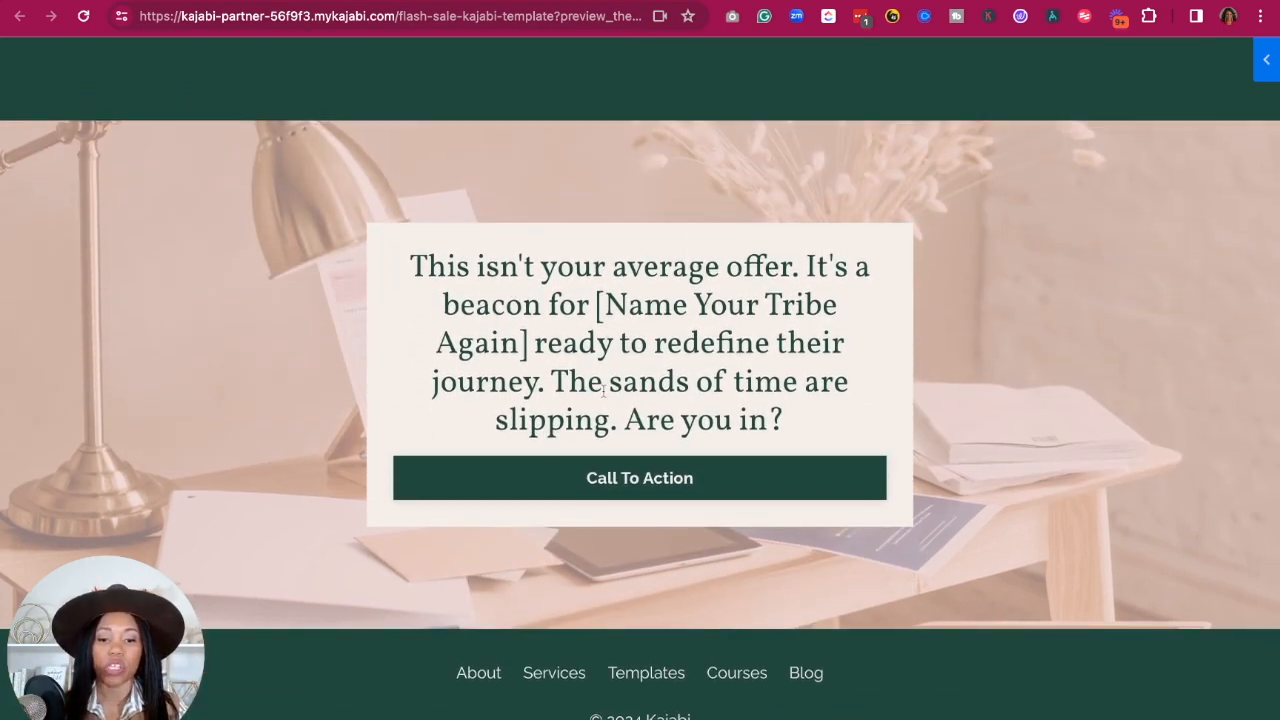
pyautogui.scroll(1, 603, 391)
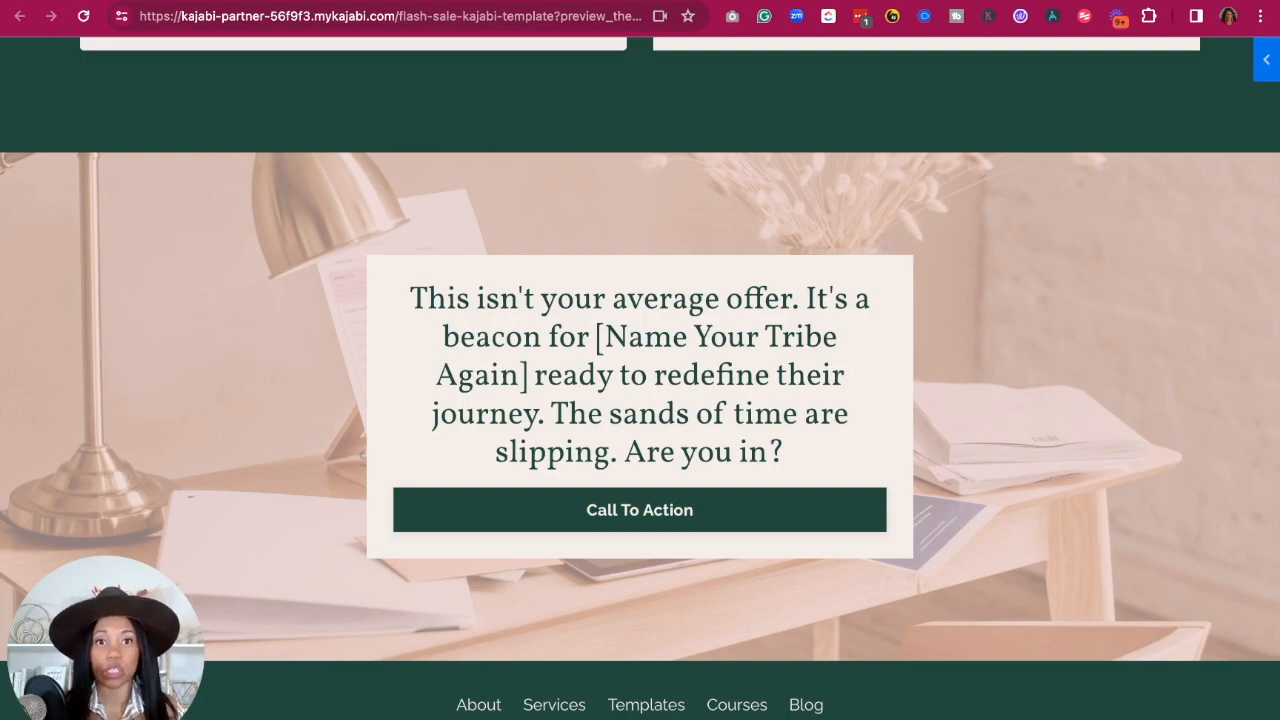
# - Review the overall flow of the previewed flash sale page again, from the countdown header to the footer
pyautogui.scroll(20, 932, 212)
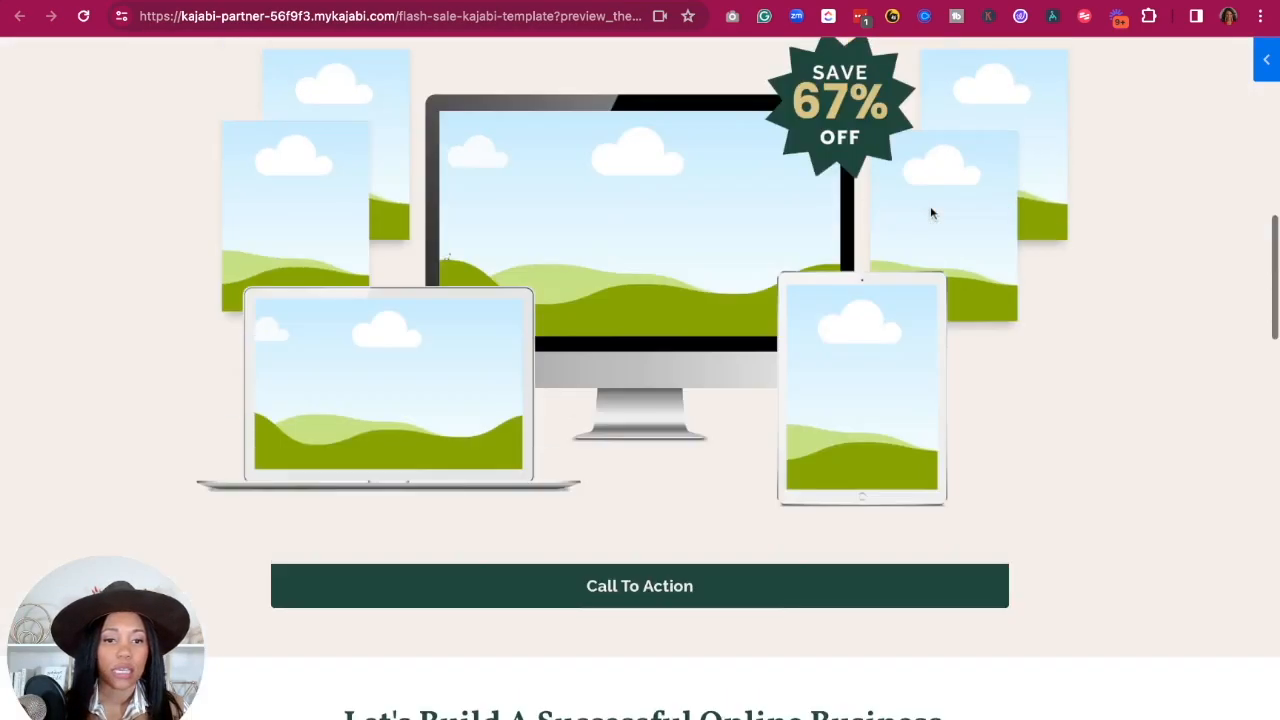
pyautogui.scroll(-20, 932, 212)
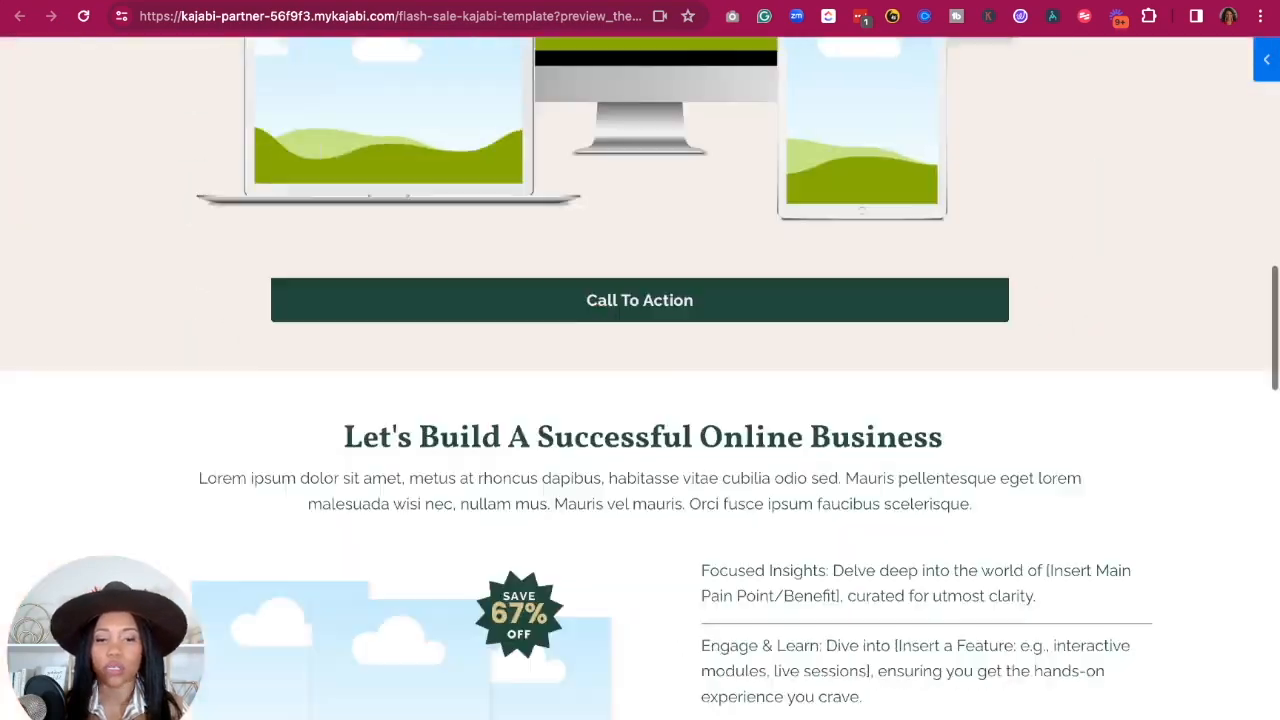
pyautogui.scroll(20, 640, 400)
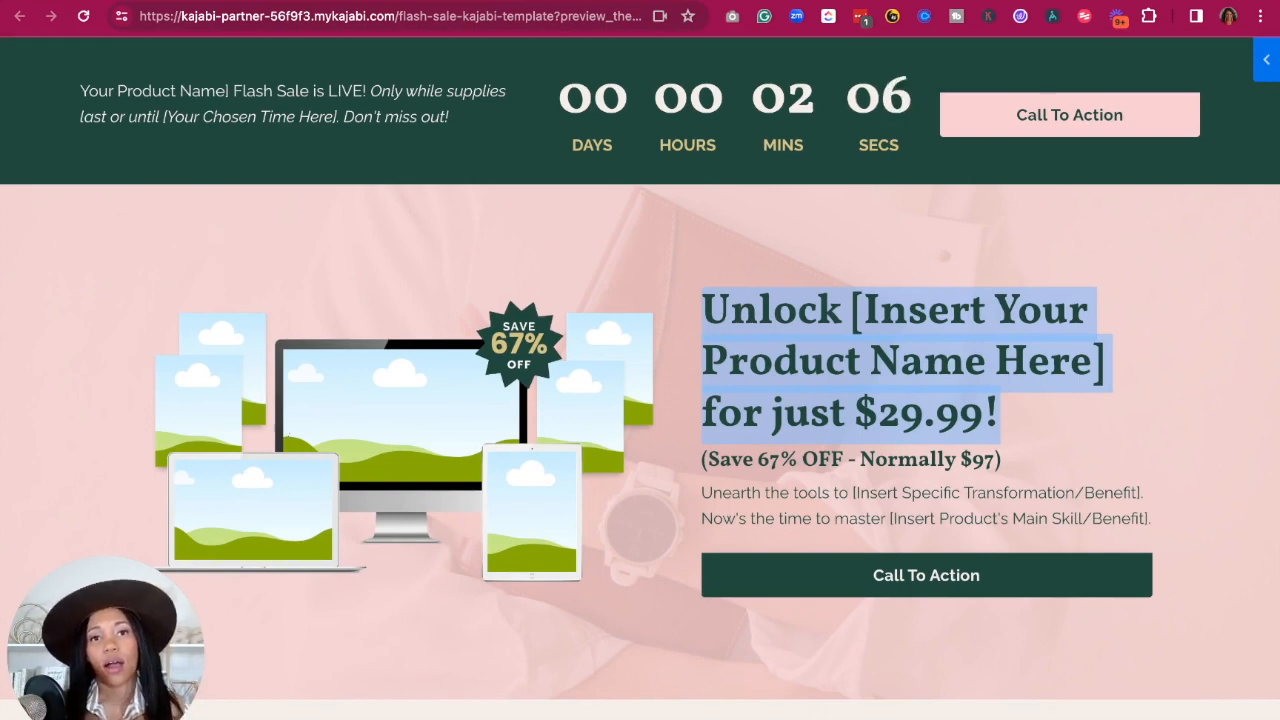
pyautogui.scroll(-1, 995, 478)
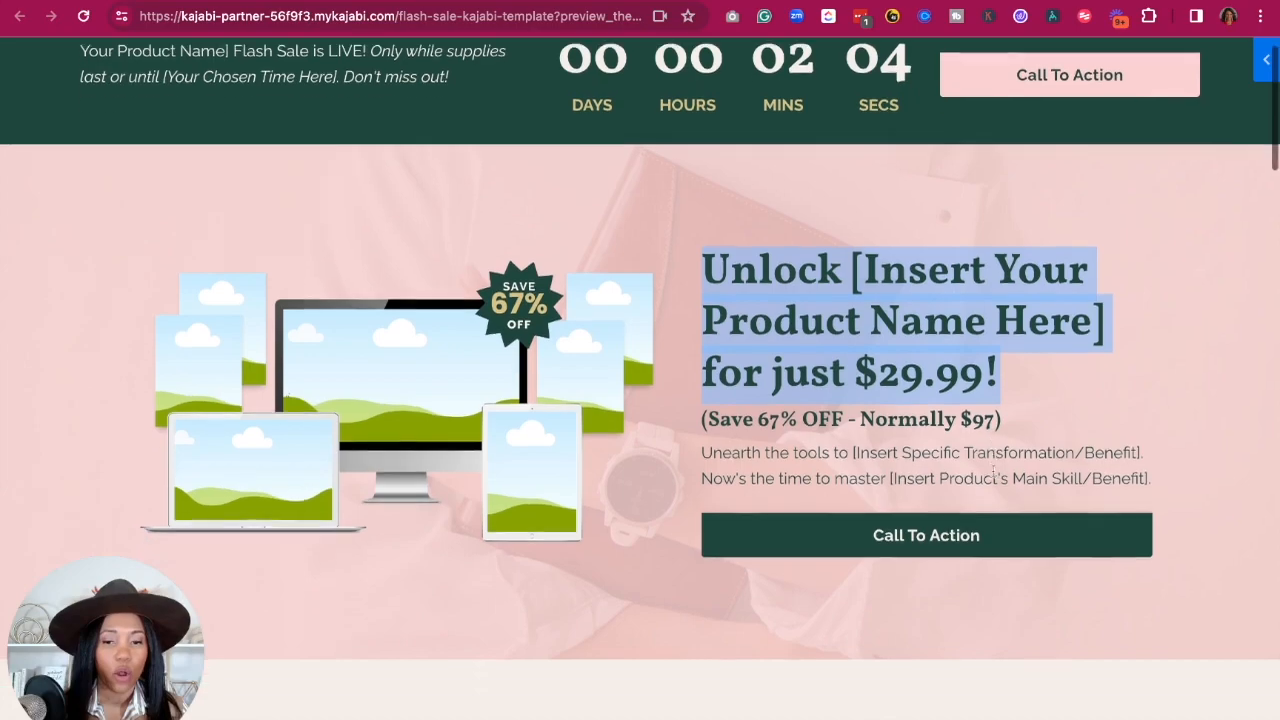
pyautogui.scroll(-15, 993, 472)
pyautogui.scroll(-20, 640, 380)
pyautogui.scroll(20, 640, 380)
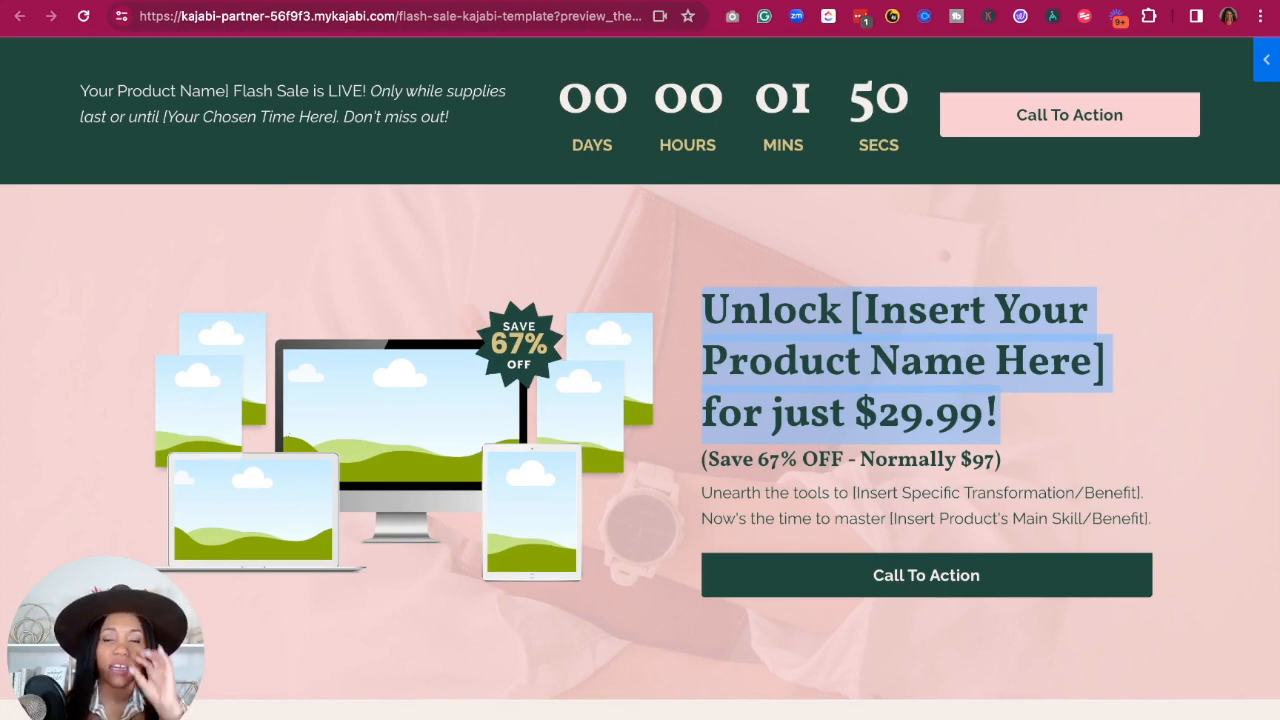
# - Return to the page editor and look through the template at full width with the sections sidebar collapsed
pyautogui.hotkey('ctrl', 'shift', 'Tab')
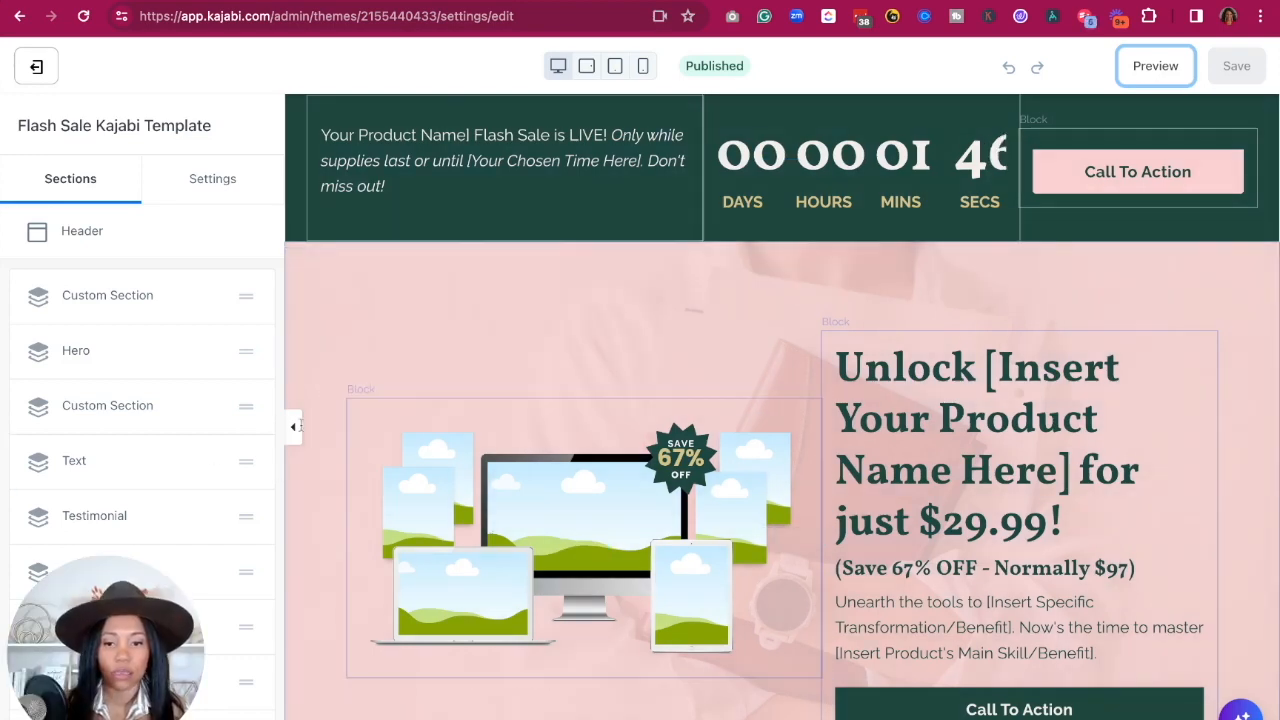
pyautogui.click(293, 426)
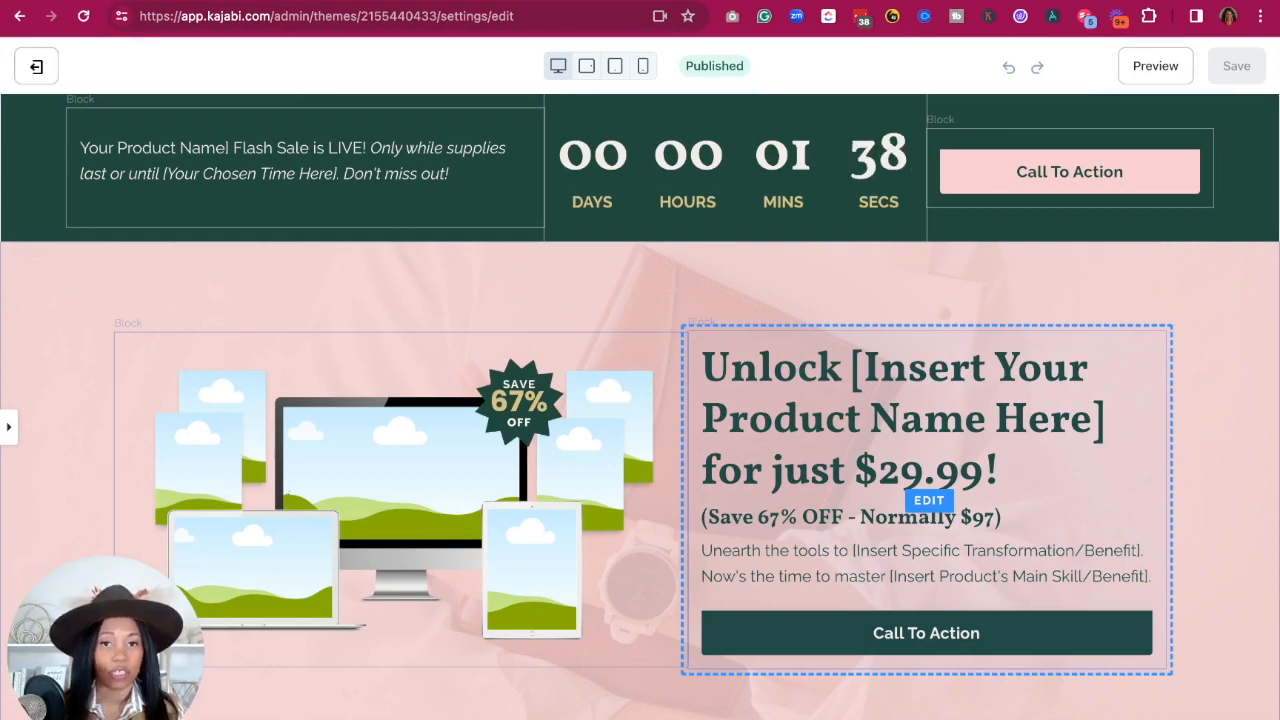
pyautogui.scroll(-2, 773, 577)
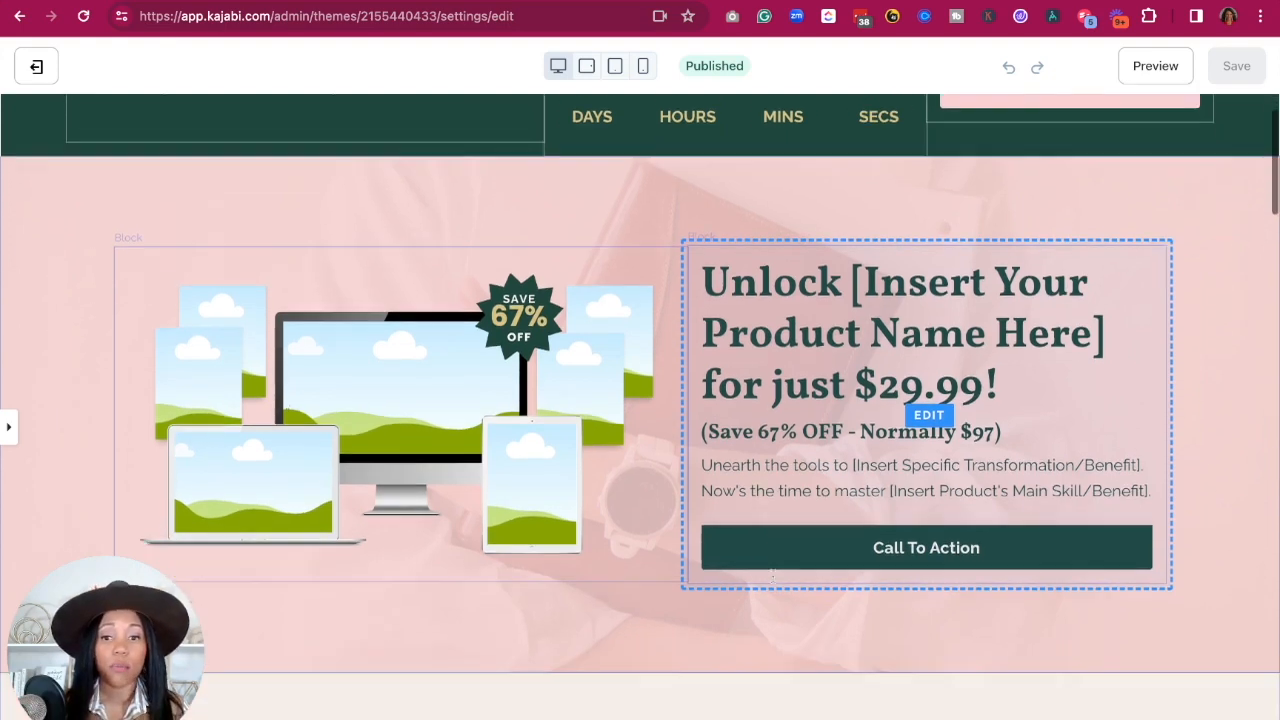
pyautogui.scroll(1, 773, 577)
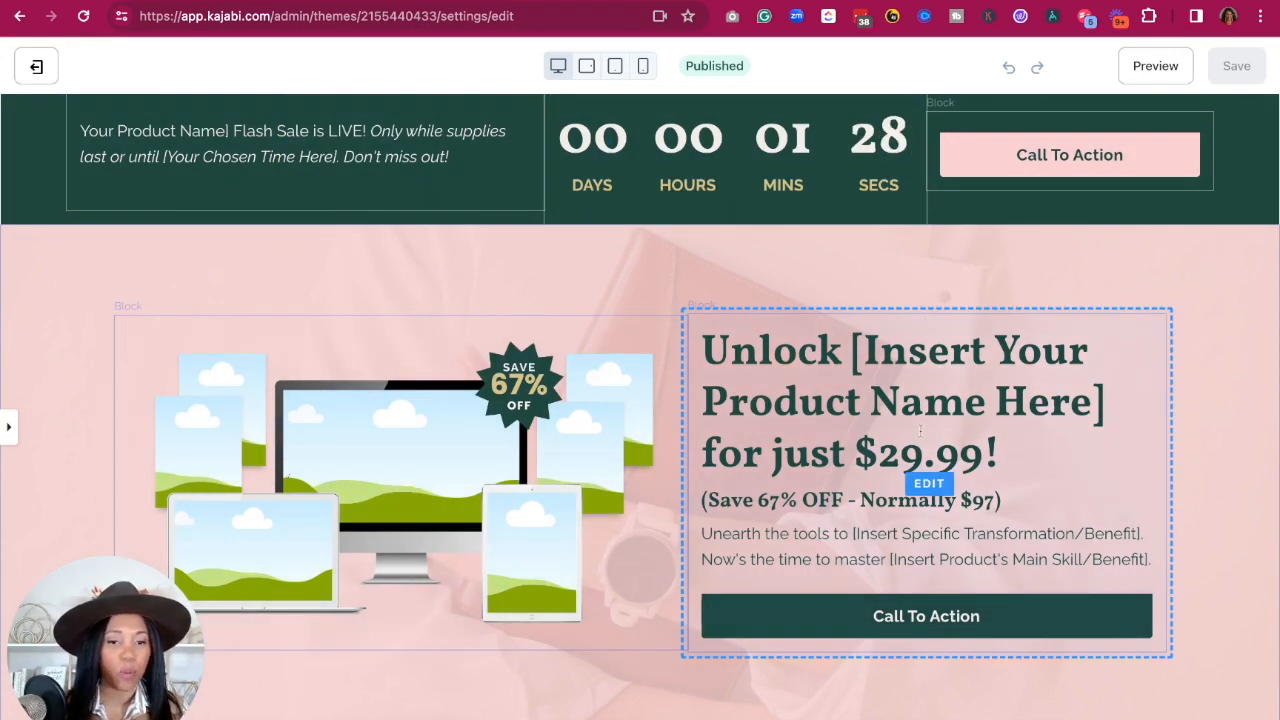
pyautogui.scroll(-15, 914, 427)
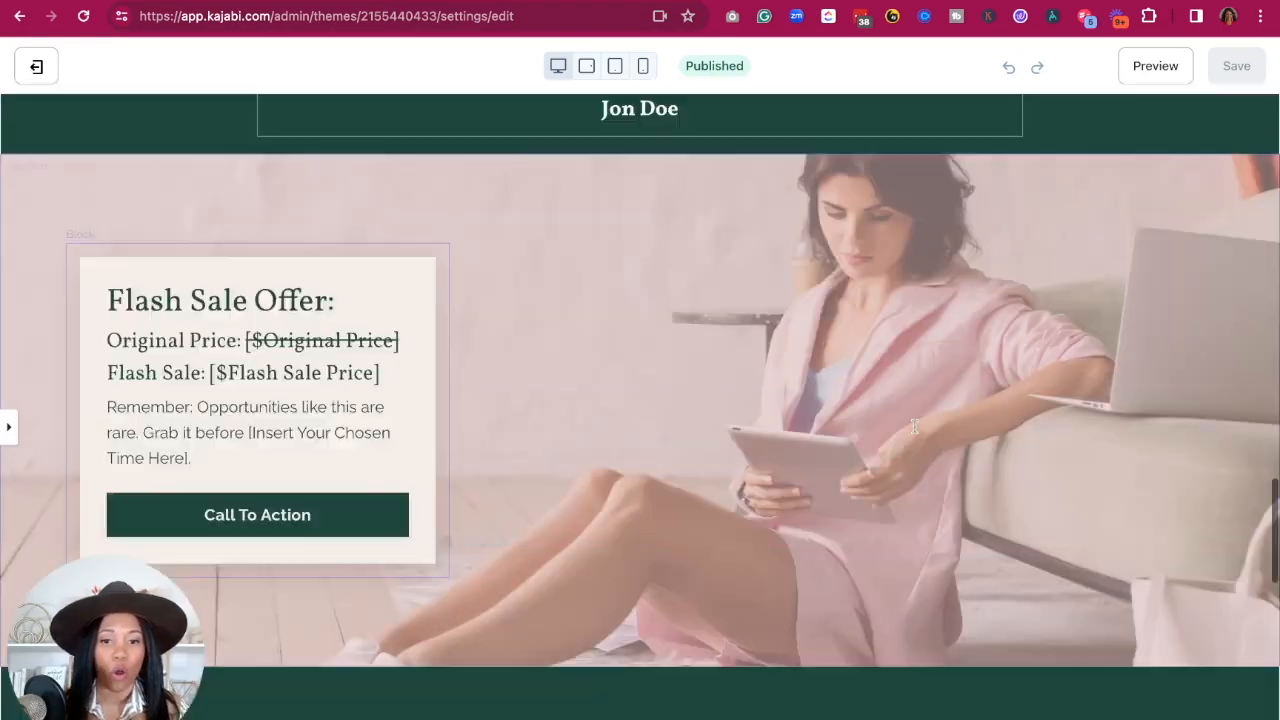
pyautogui.scroll(5, 914, 427)
pyautogui.scroll(10, 640, 427)
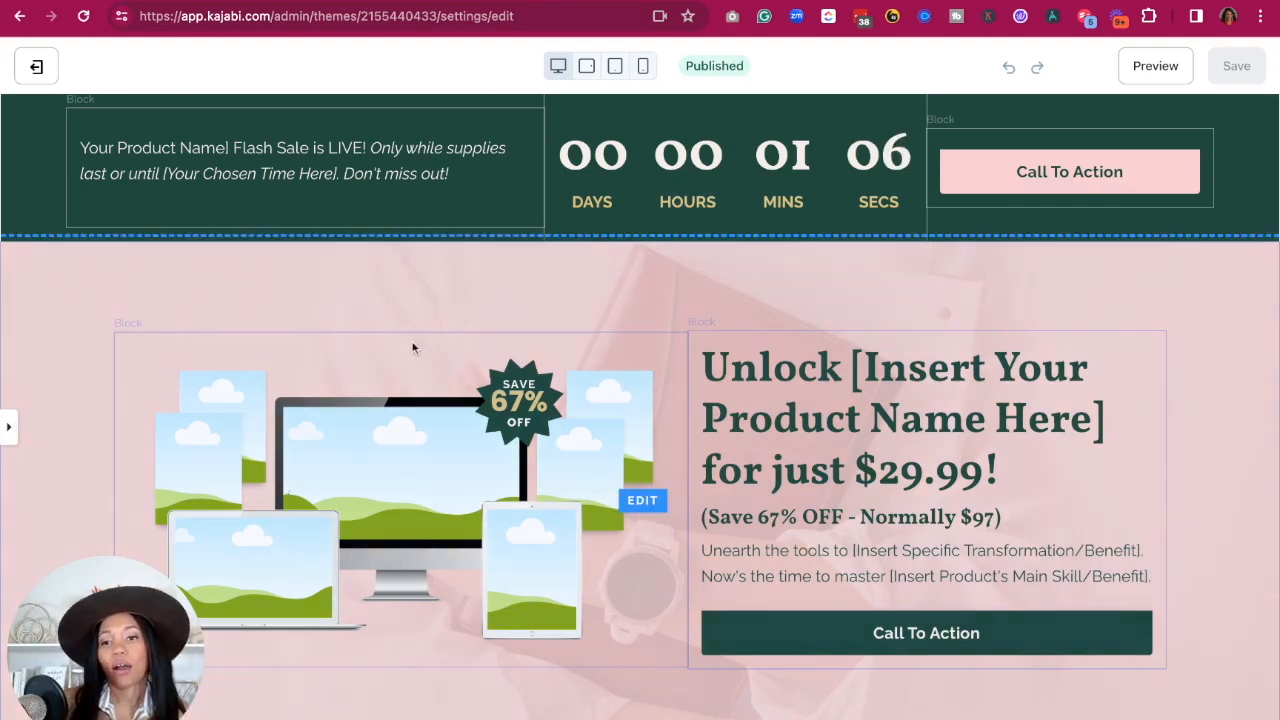
# - Restore the sections sidebar and hide the second Custom Section, Text, Testimonial, Text in Panel, FAQ Grid and last Hero sections
pyautogui.click(8, 430)
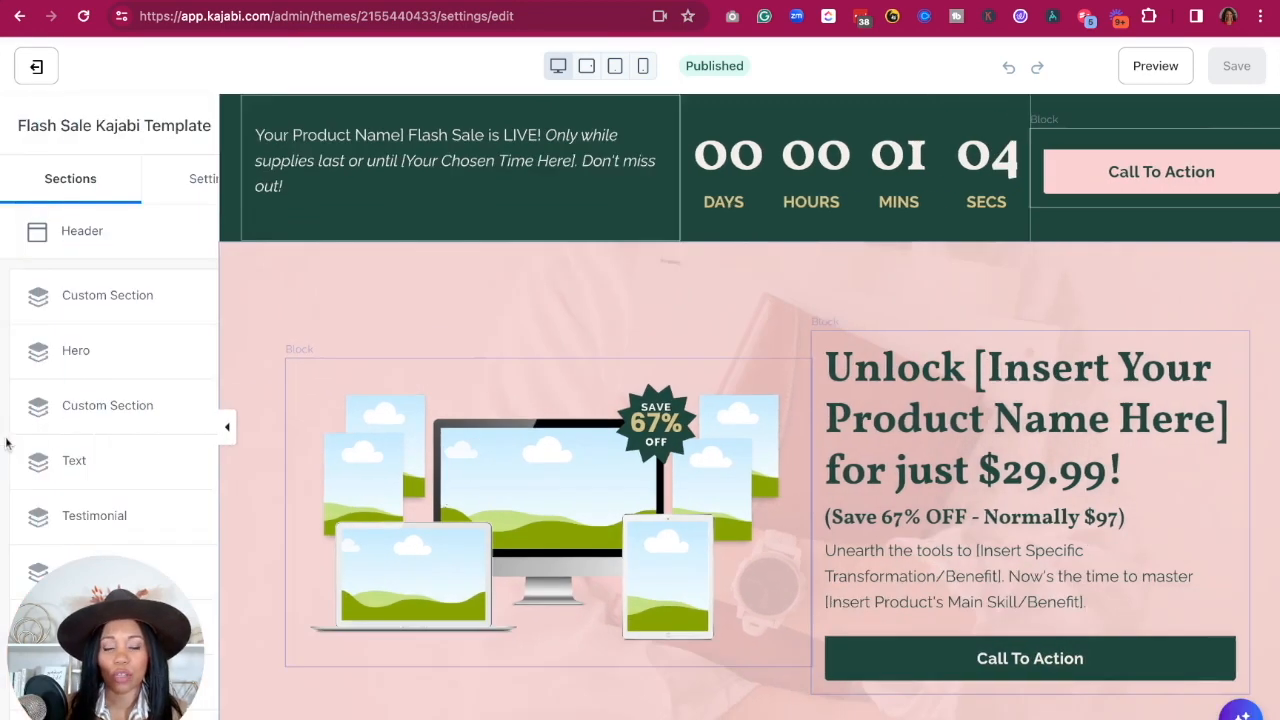
pyautogui.scroll(-5, 235, 410)
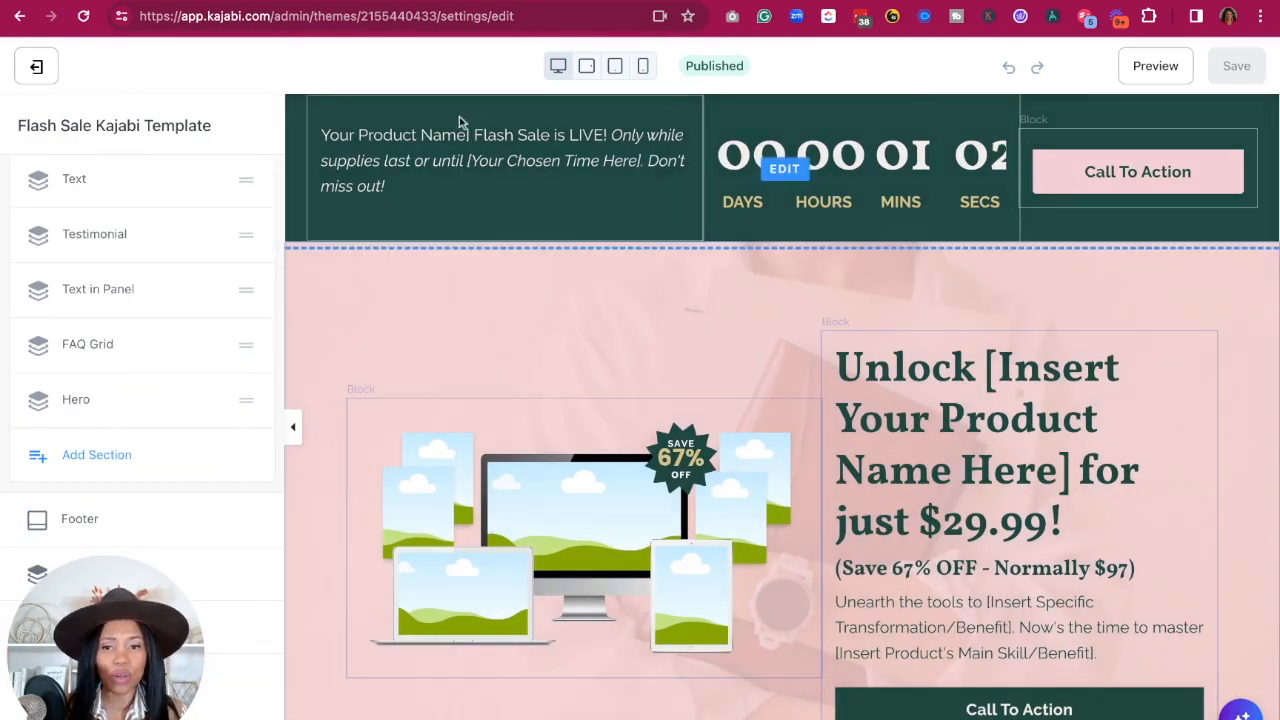
pyautogui.scroll(5, 147, 357)
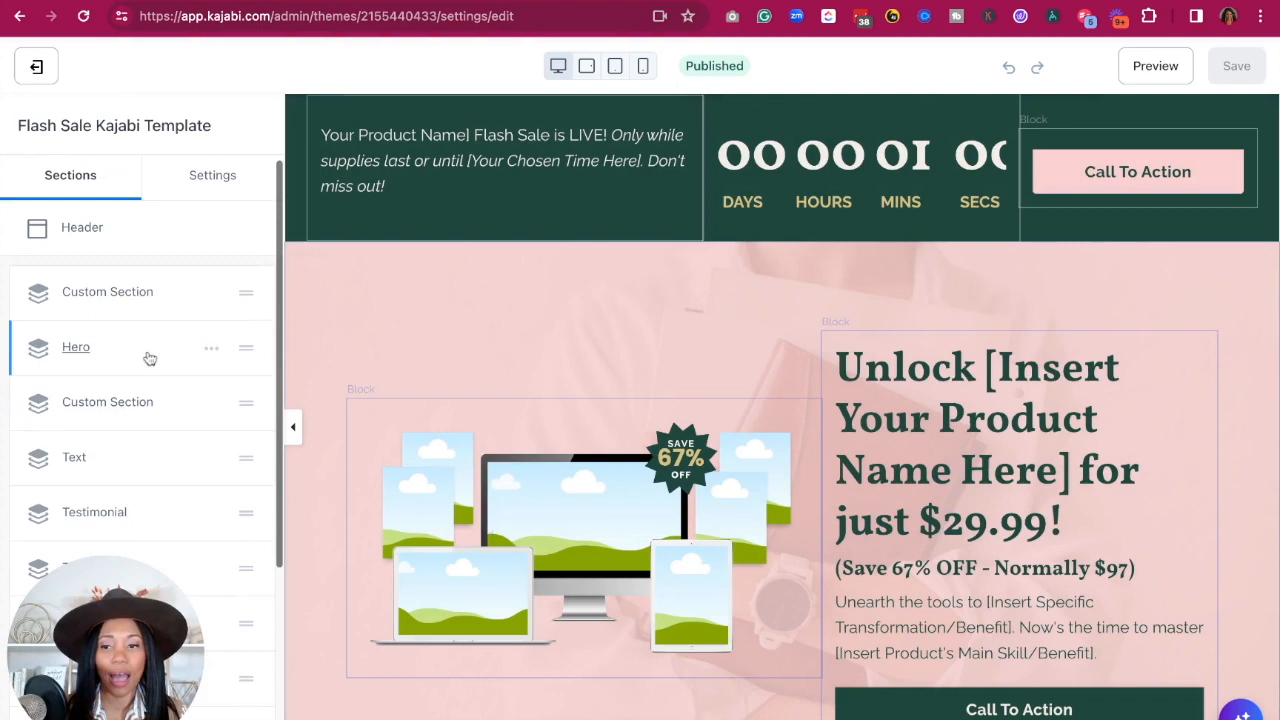
pyautogui.scroll(-1, 215, 409)
pyautogui.click(211, 388)
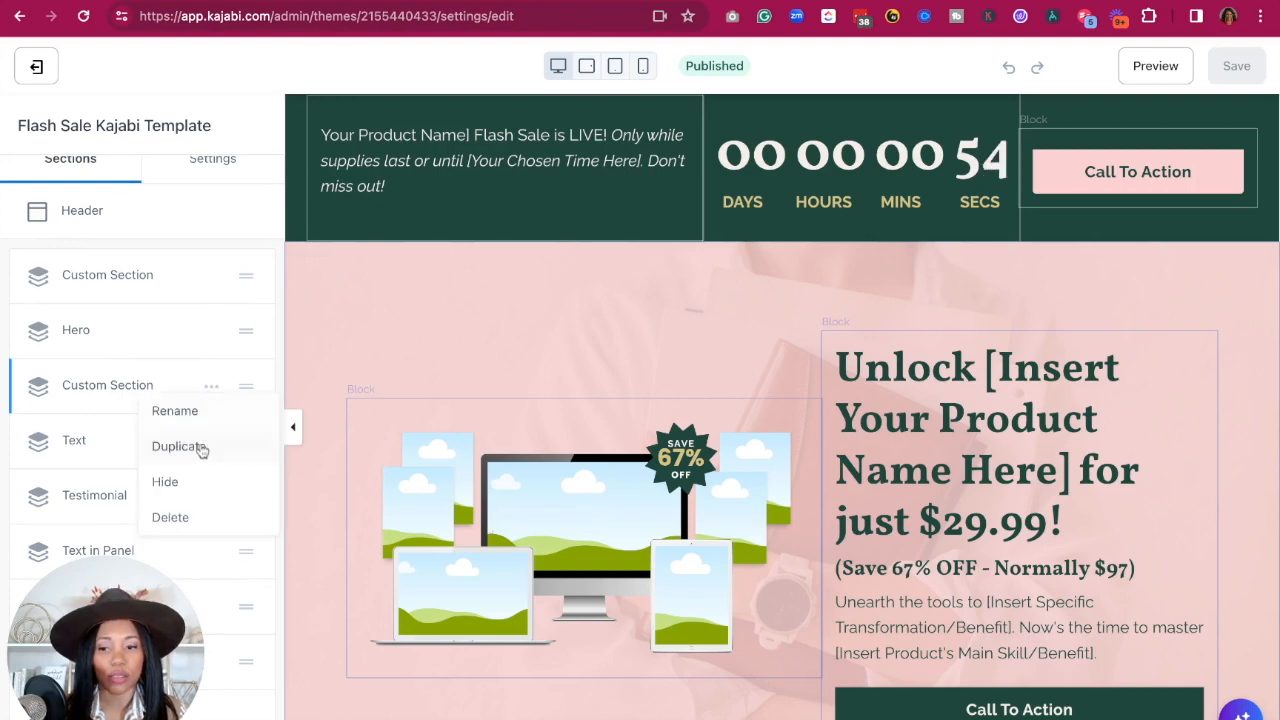
pyautogui.click(199, 481)
pyautogui.click(211, 441)
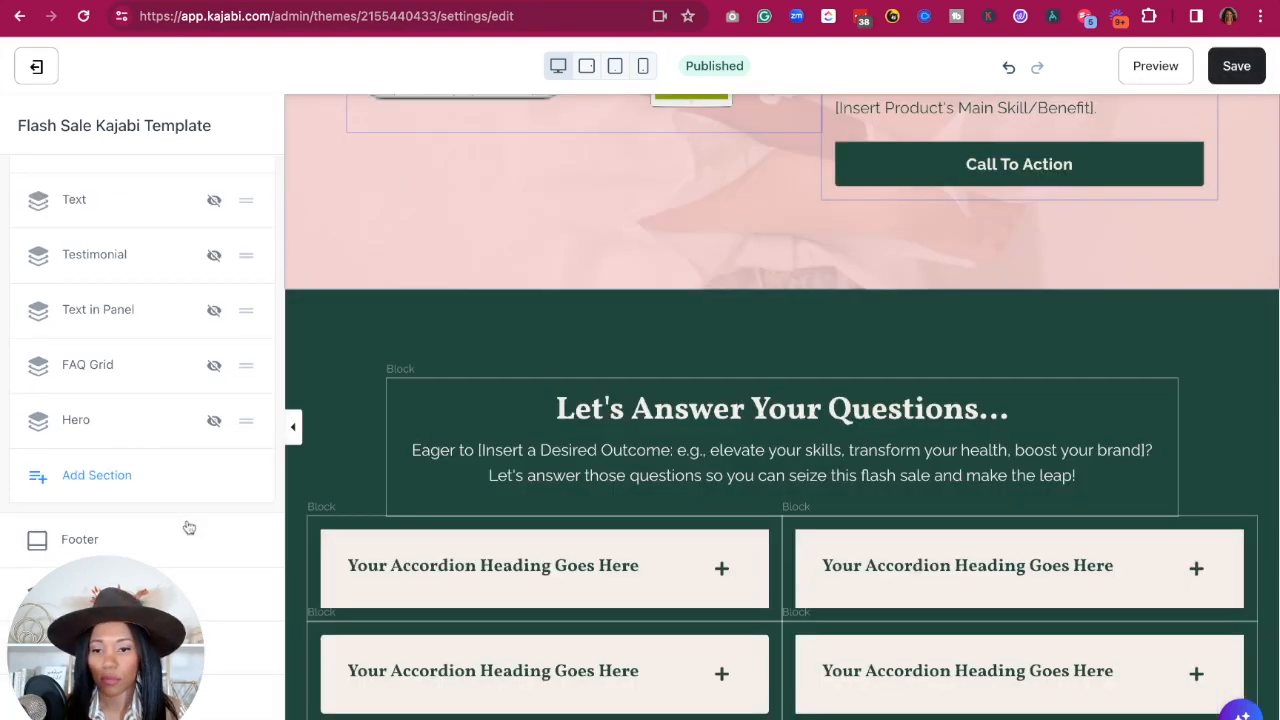
# - Look over the shortened page at full width with the sections sidebar collapsed, from the countdown header to the footer
pyautogui.scroll(5, 191, 354)
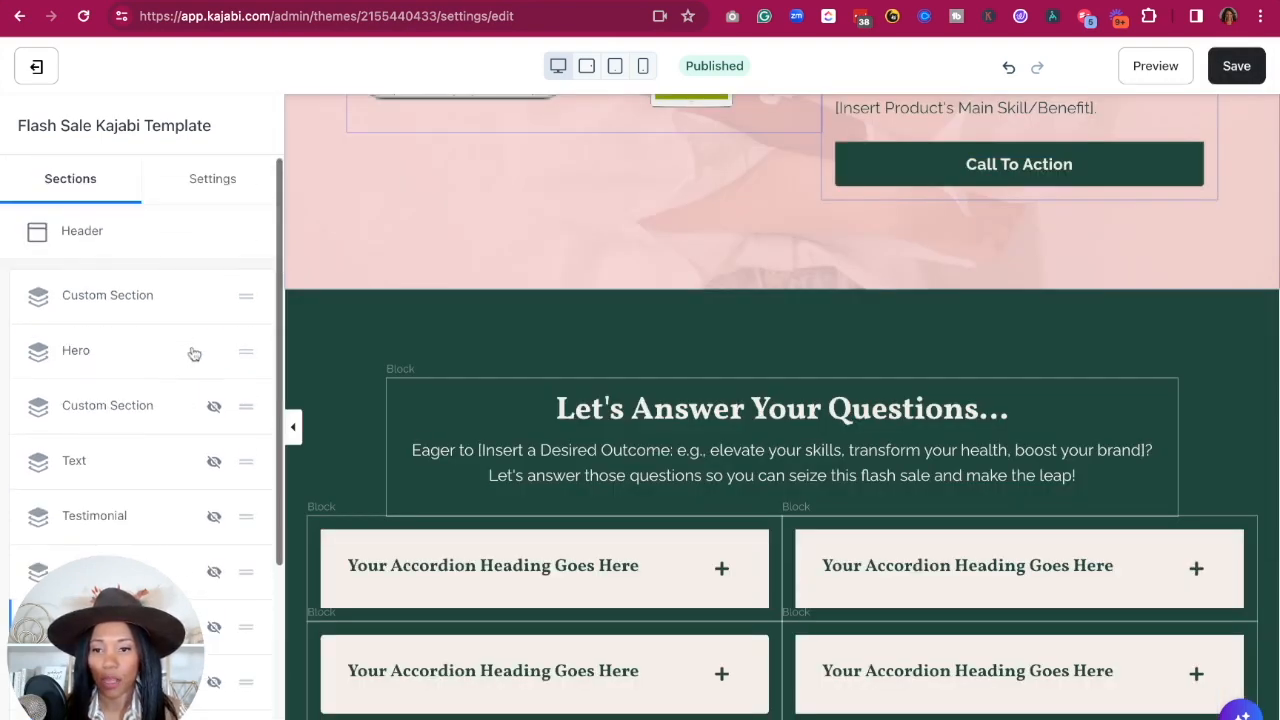
pyautogui.click(310, 430)
pyautogui.click(292, 428)
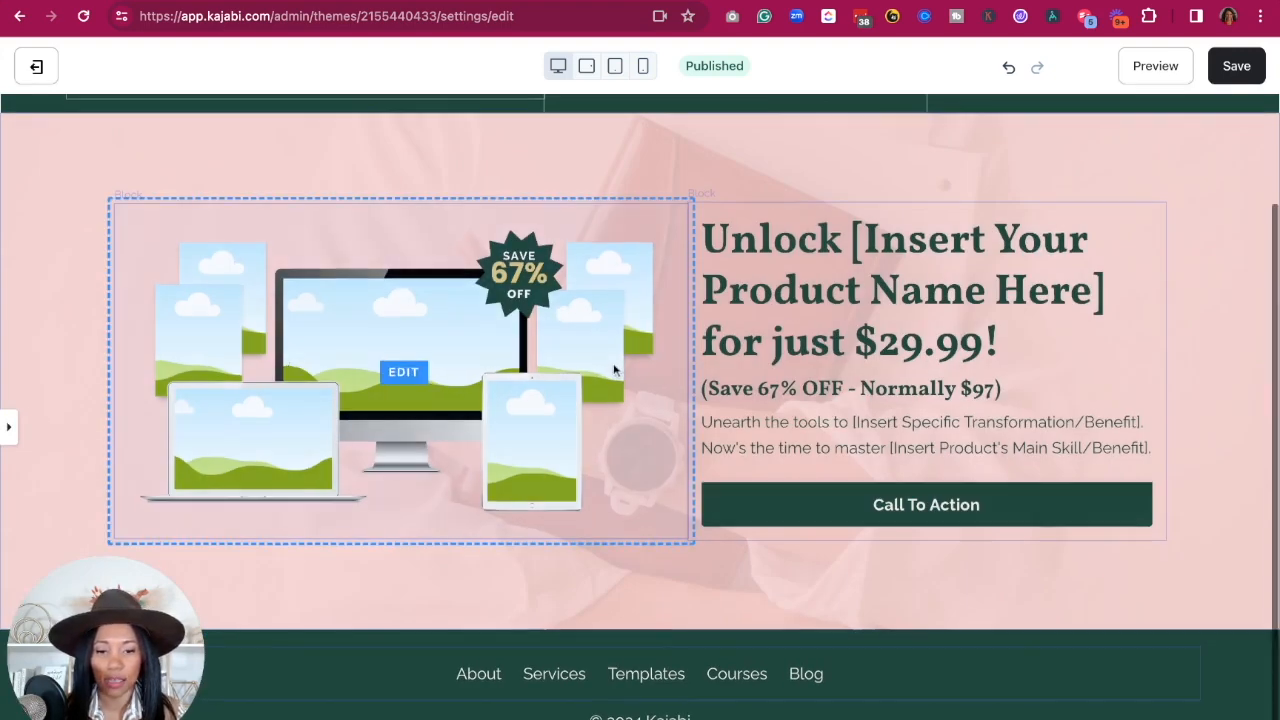
pyautogui.scroll(2, 640, 360)
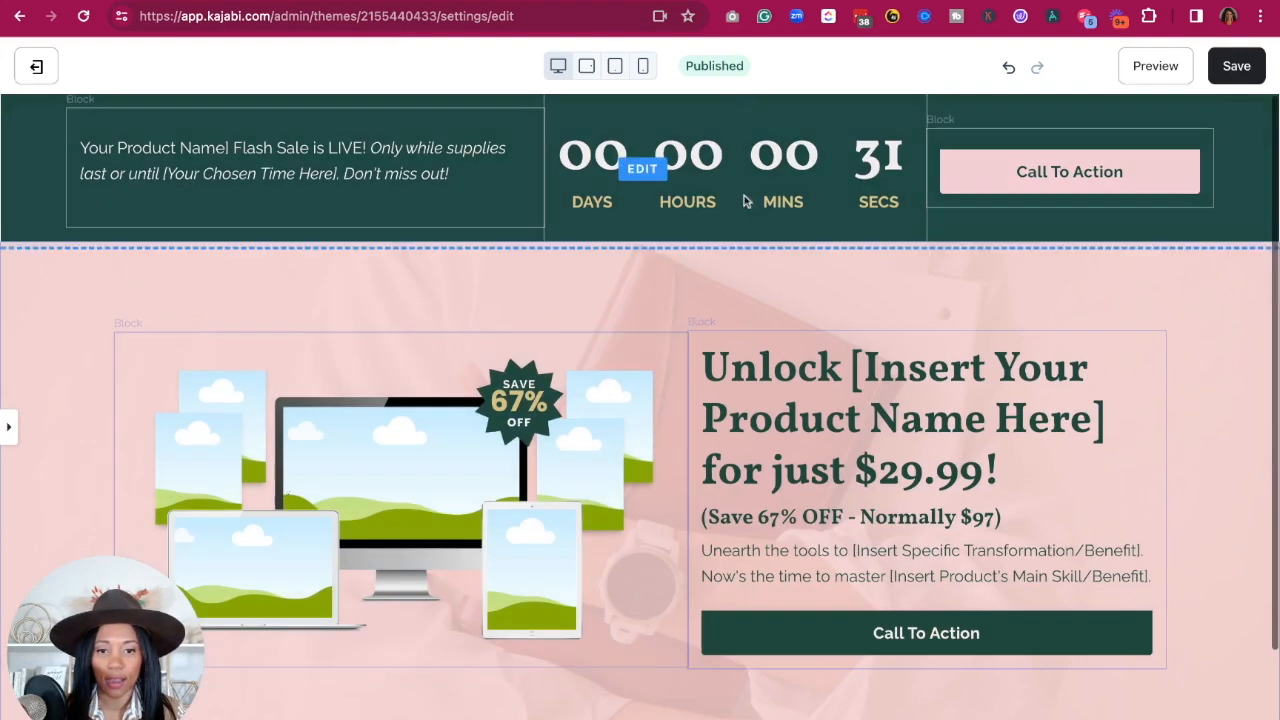
pyautogui.scroll(-1, 897, 628)
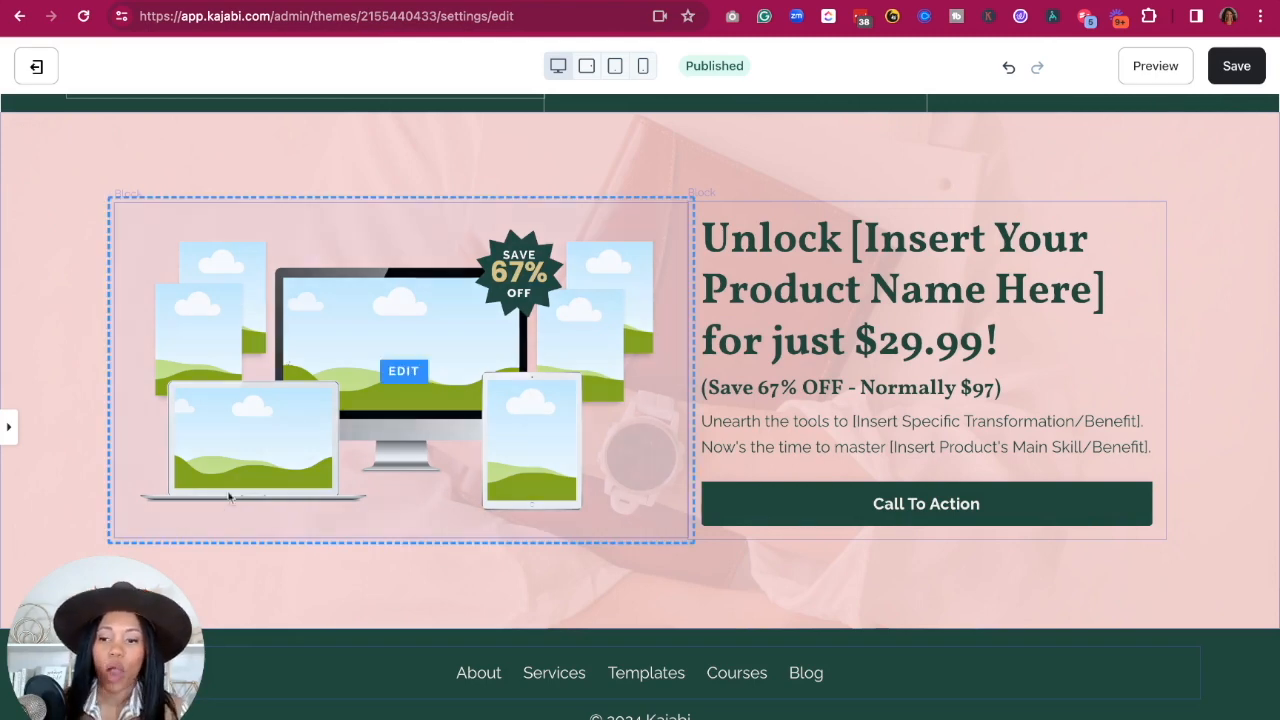
# - Return to the template's section list and show the second Custom Section, Text and Testimonial sections again
pyautogui.click(8, 427)
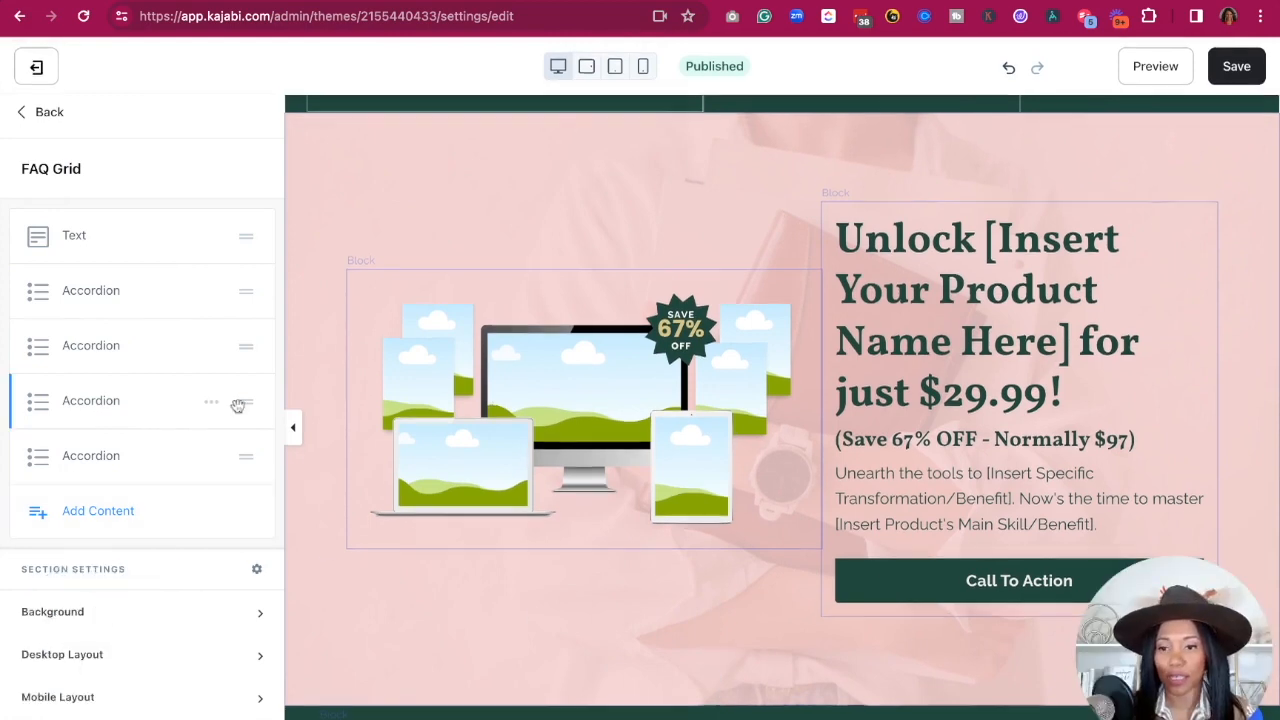
pyautogui.click(38, 120)
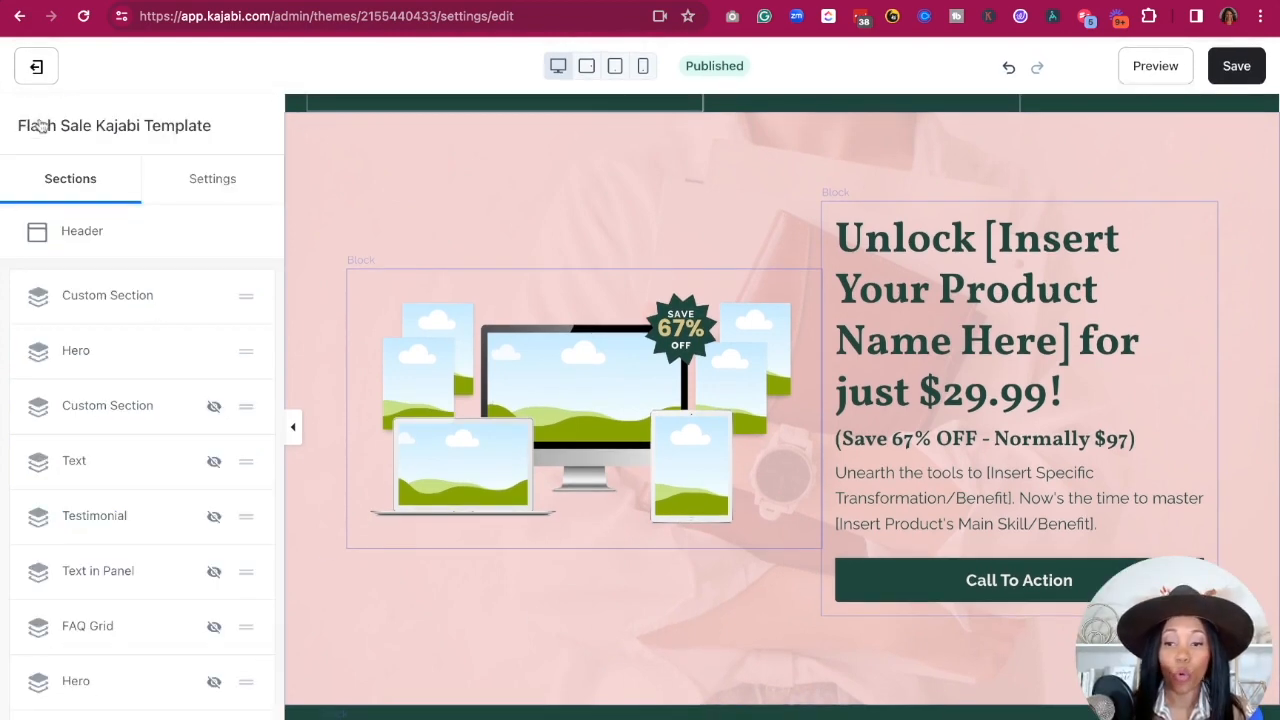
pyautogui.click(182, 410)
pyautogui.click(160, 500)
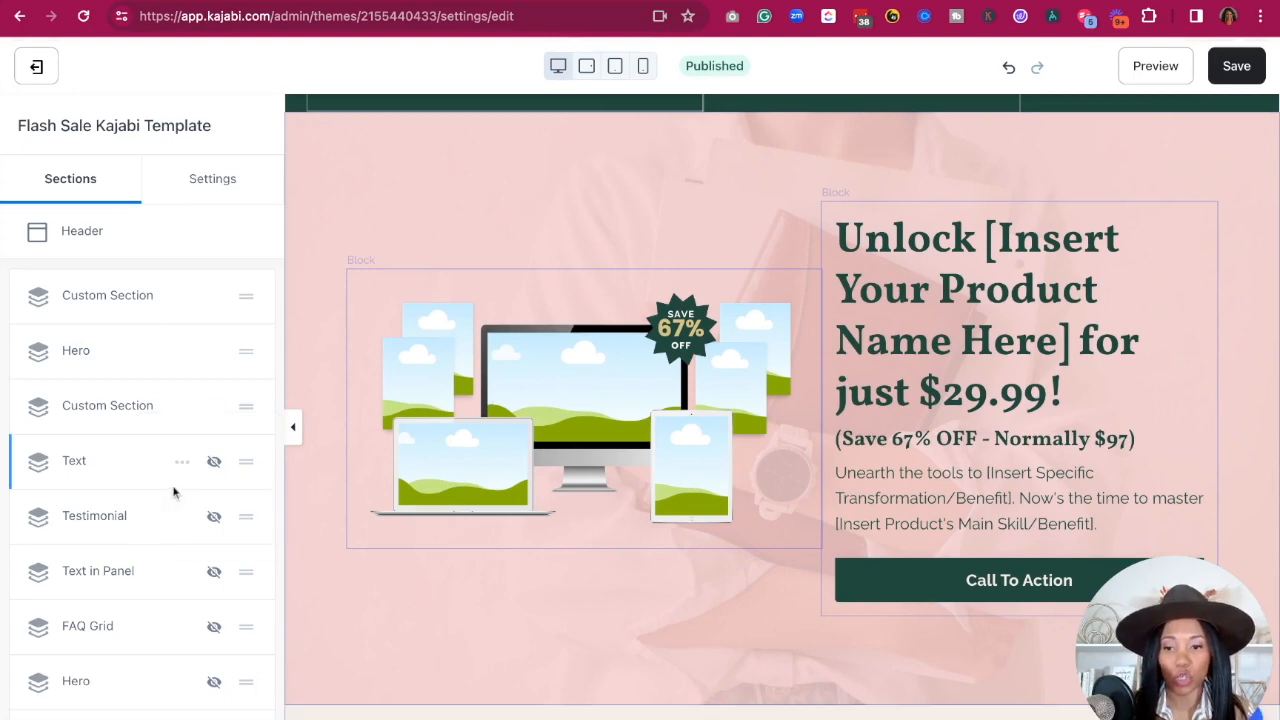
pyautogui.click(180, 462)
pyautogui.click(175, 555)
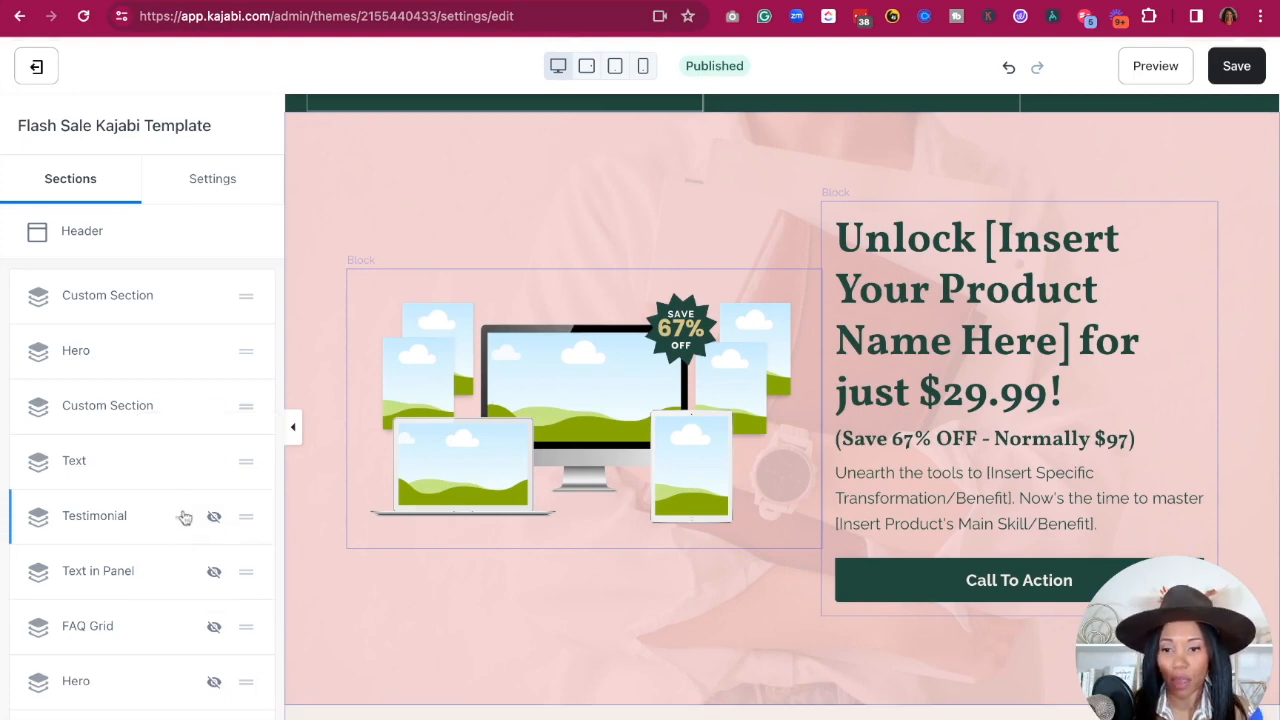
pyautogui.click(182, 516)
pyautogui.click(162, 612)
# - Show the Text in Panel, FAQ Grid and last Hero sections again and save the page
pyautogui.click(182, 571)
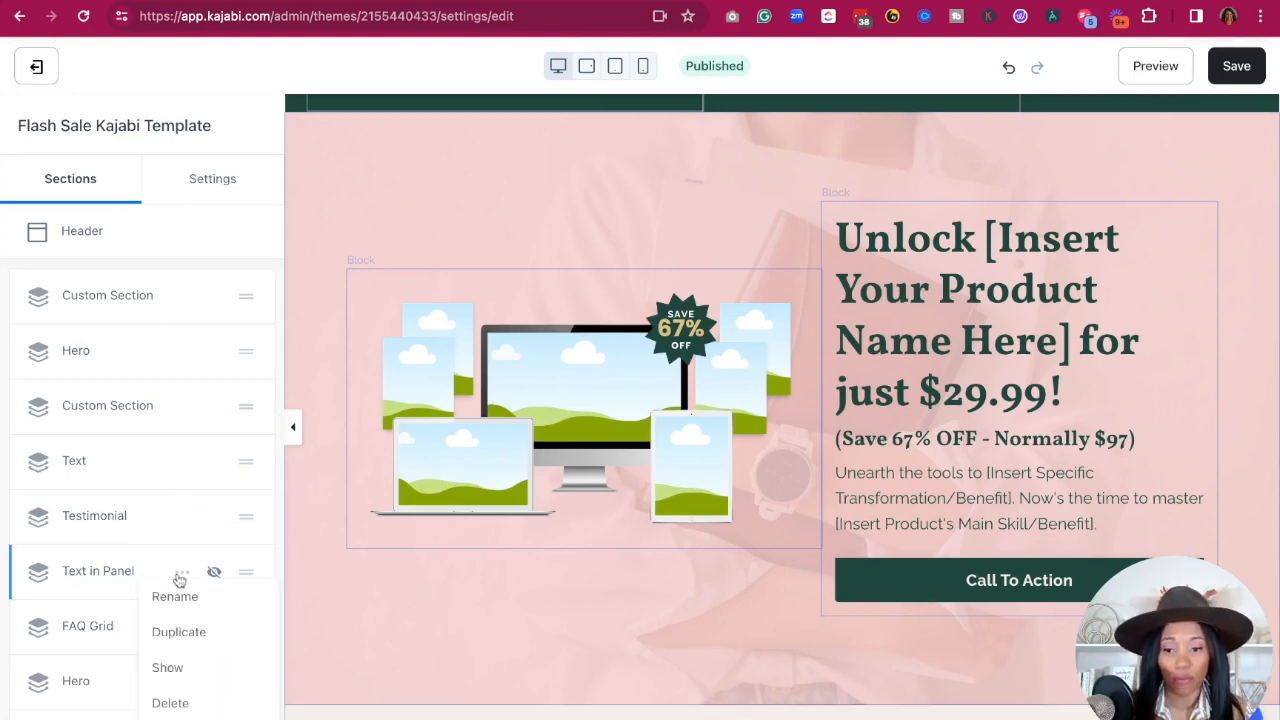
pyautogui.click(169, 666)
pyautogui.click(182, 626)
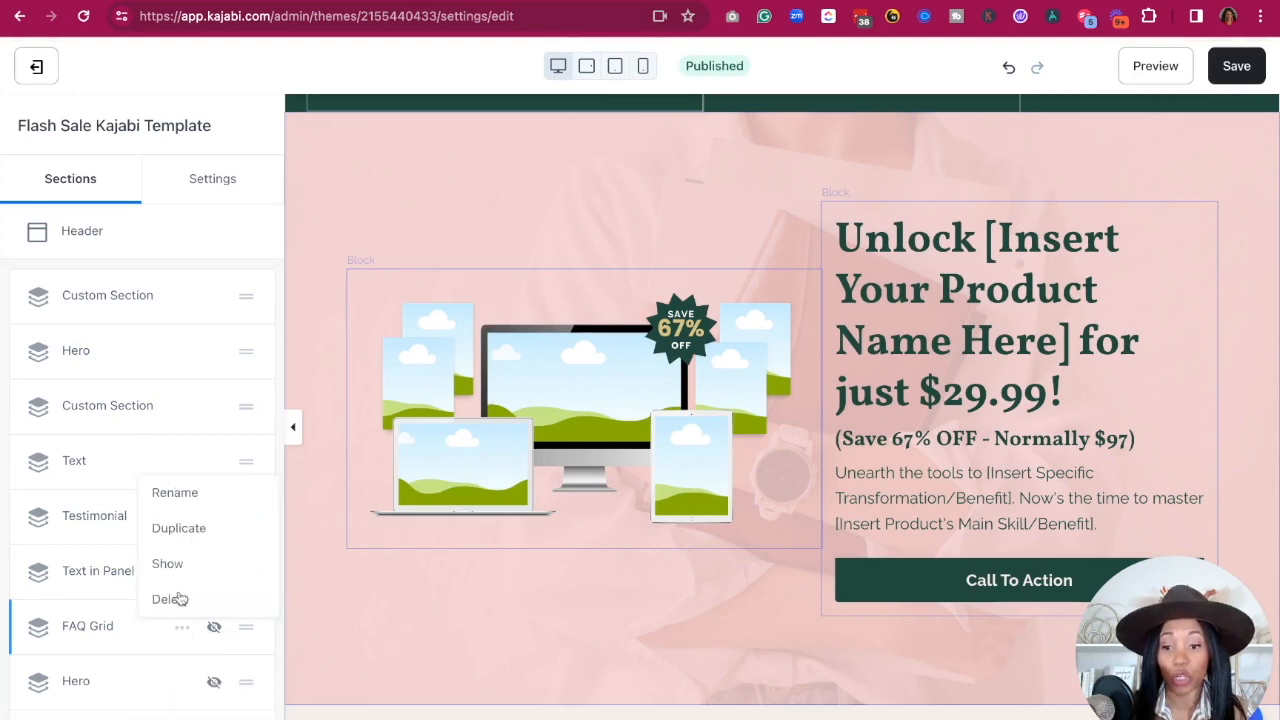
pyautogui.click(168, 564)
pyautogui.click(183, 681)
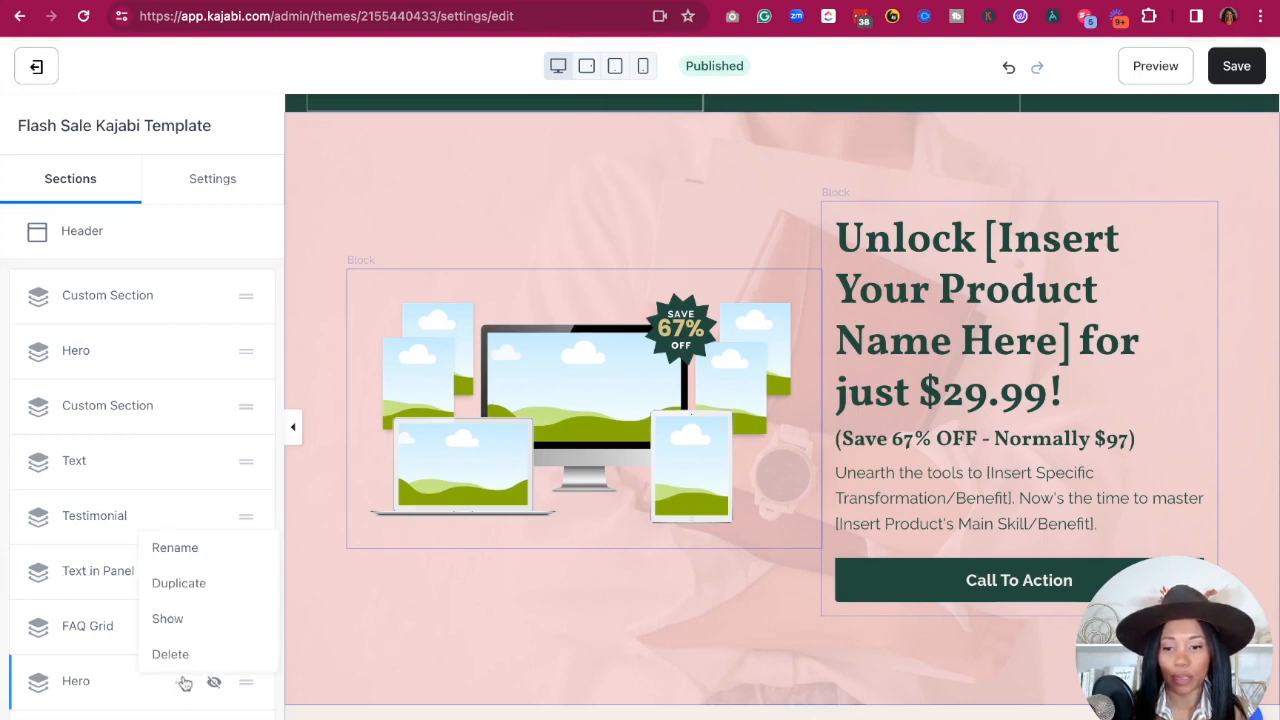
pyautogui.click(176, 618)
pyautogui.scroll(-3, 178, 626)
pyautogui.scroll(5, 178, 626)
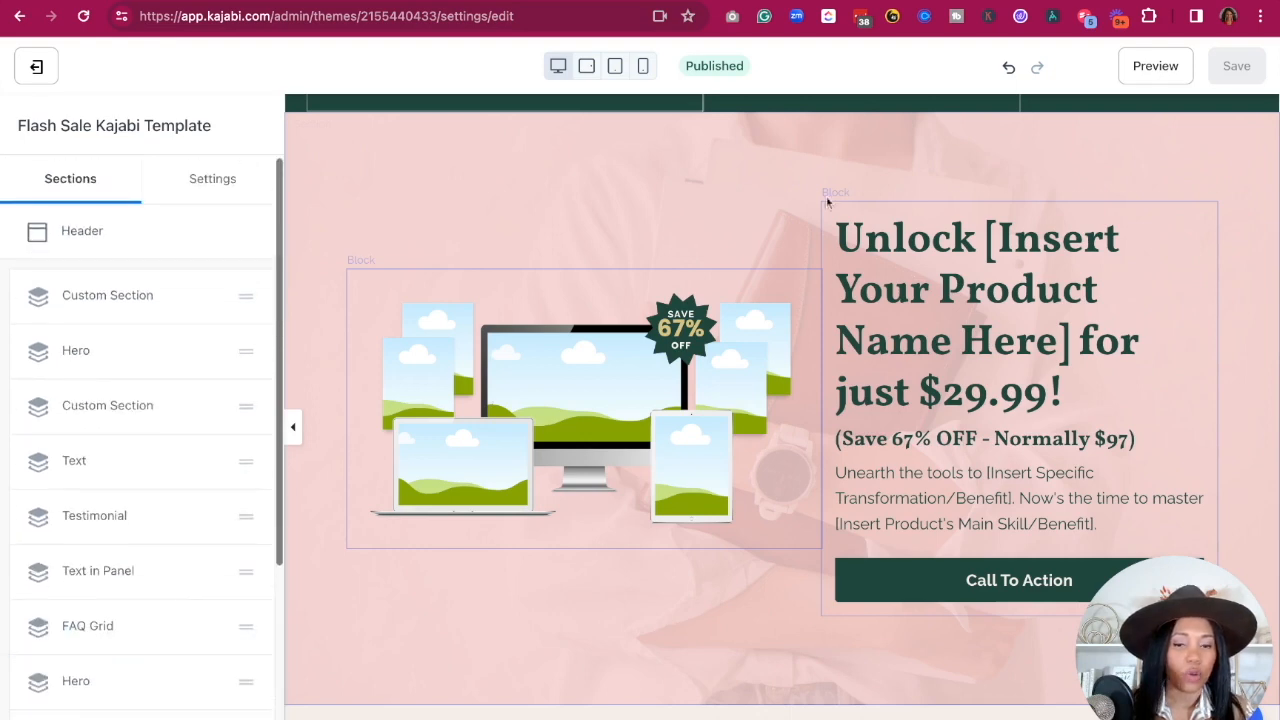
# - Open the settings of the countdown timer above the hero and go to the page for editing its events
pyautogui.scroll(2, 705, 194)
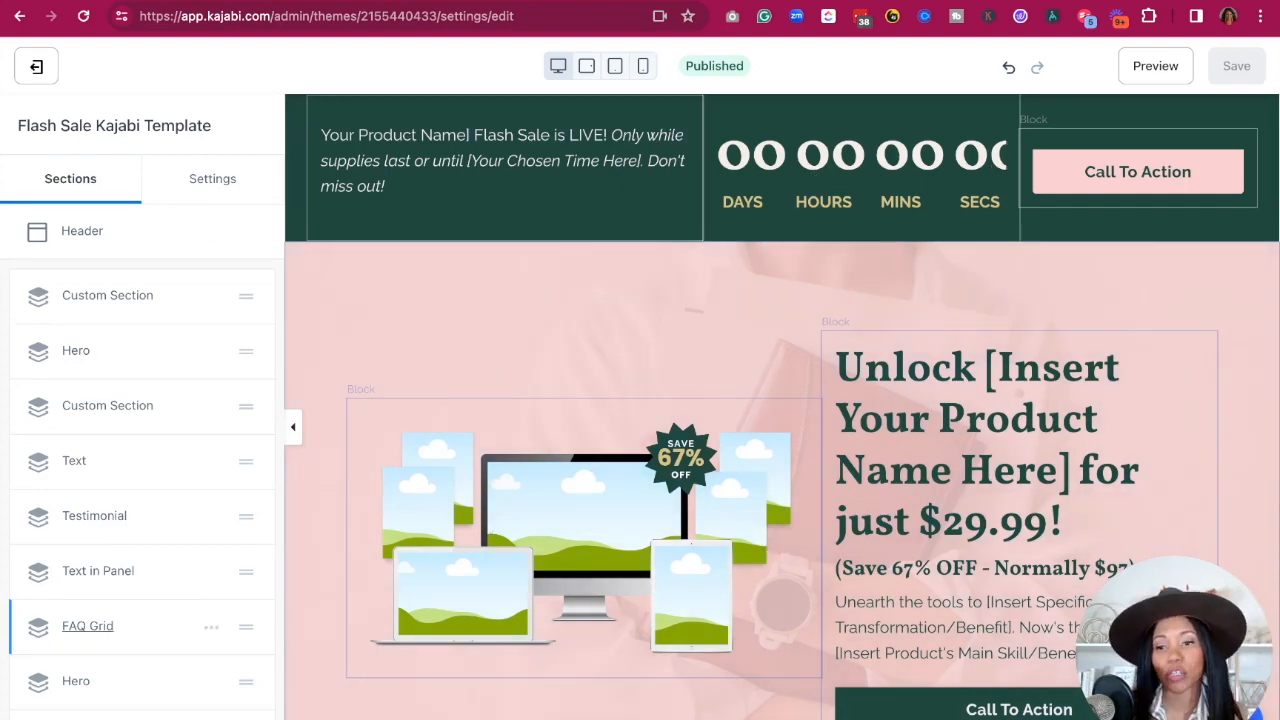
pyautogui.click(757, 158)
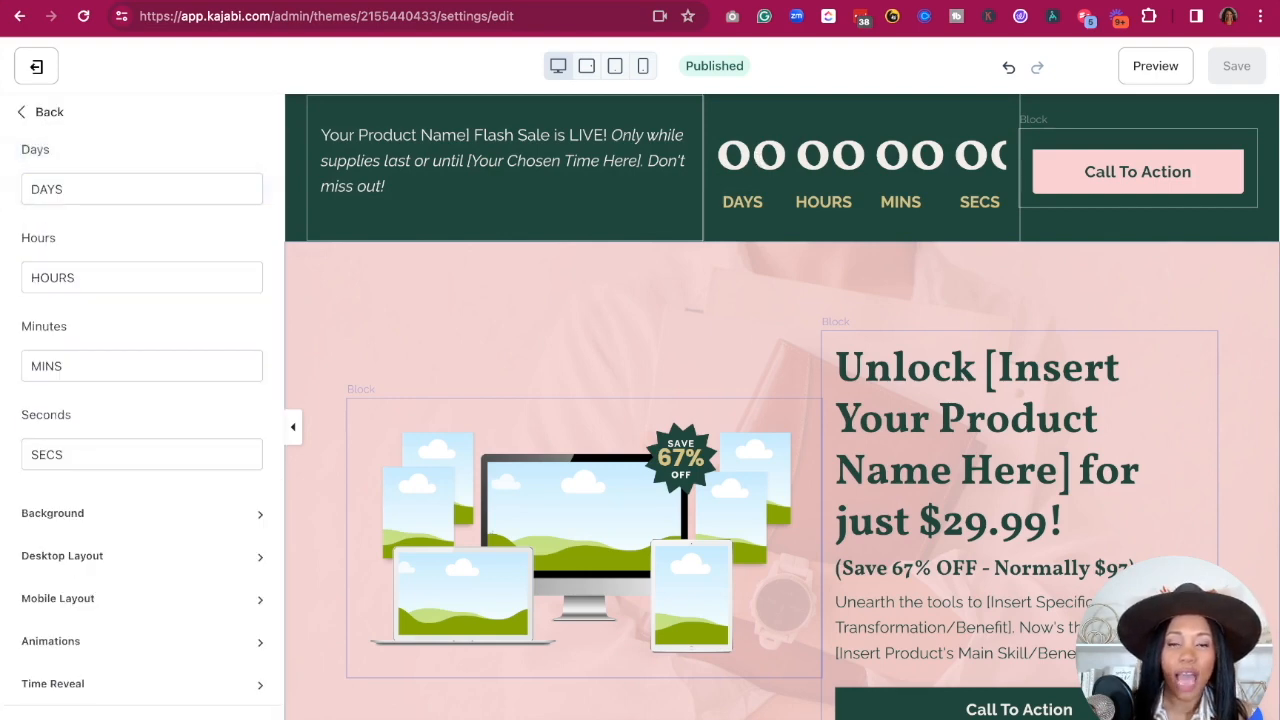
pyautogui.scroll(6, 29, 366)
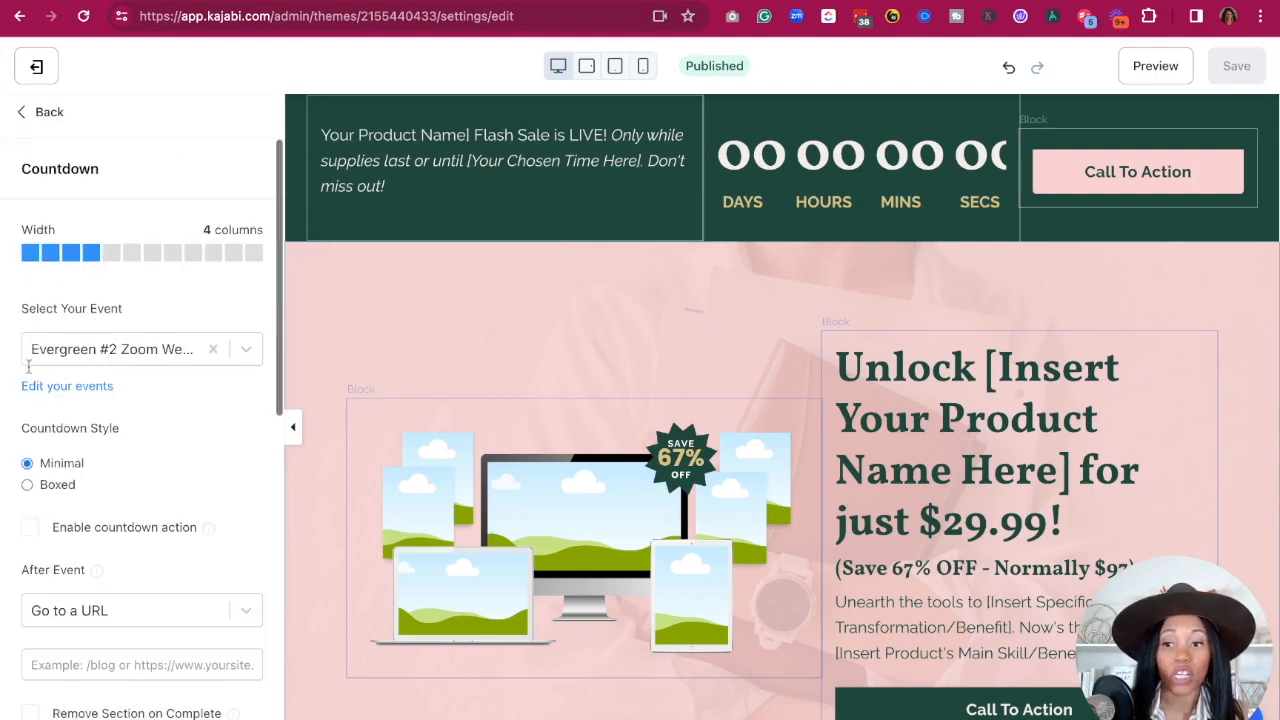
pyautogui.click(74, 391)
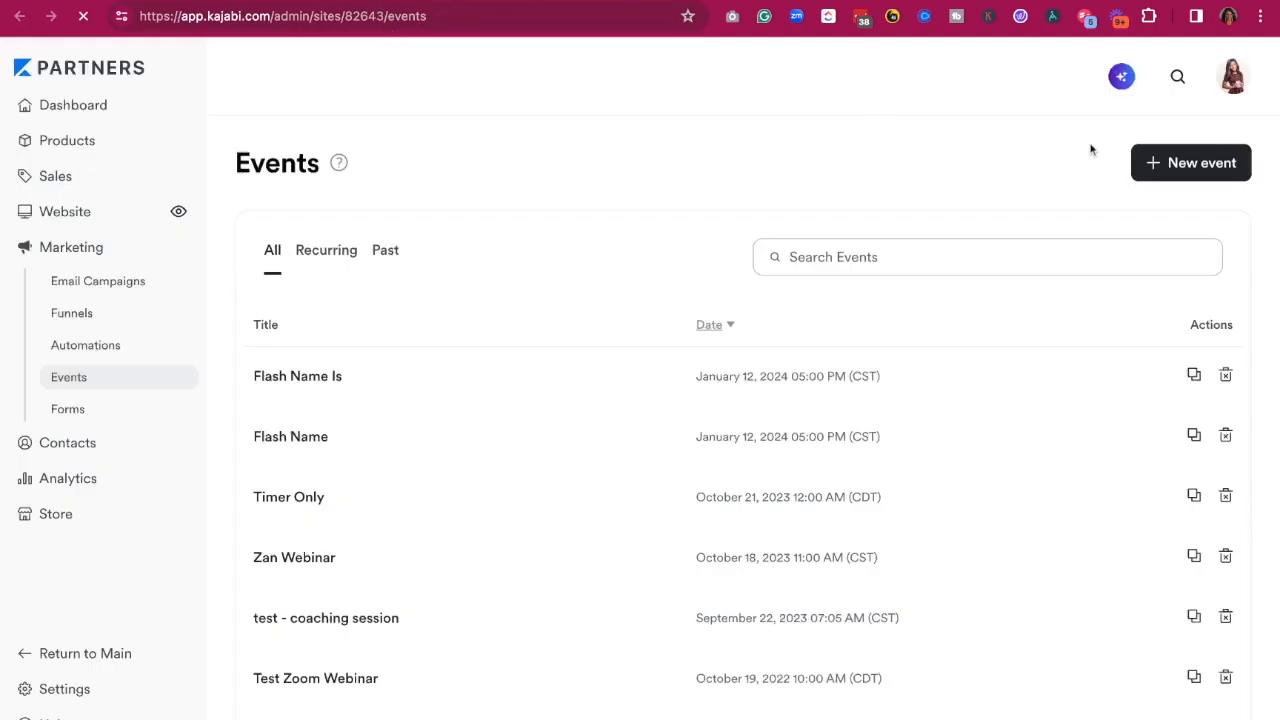
# - Create a new event and title it "Flash Sale #2"
pyautogui.click(1197, 170)
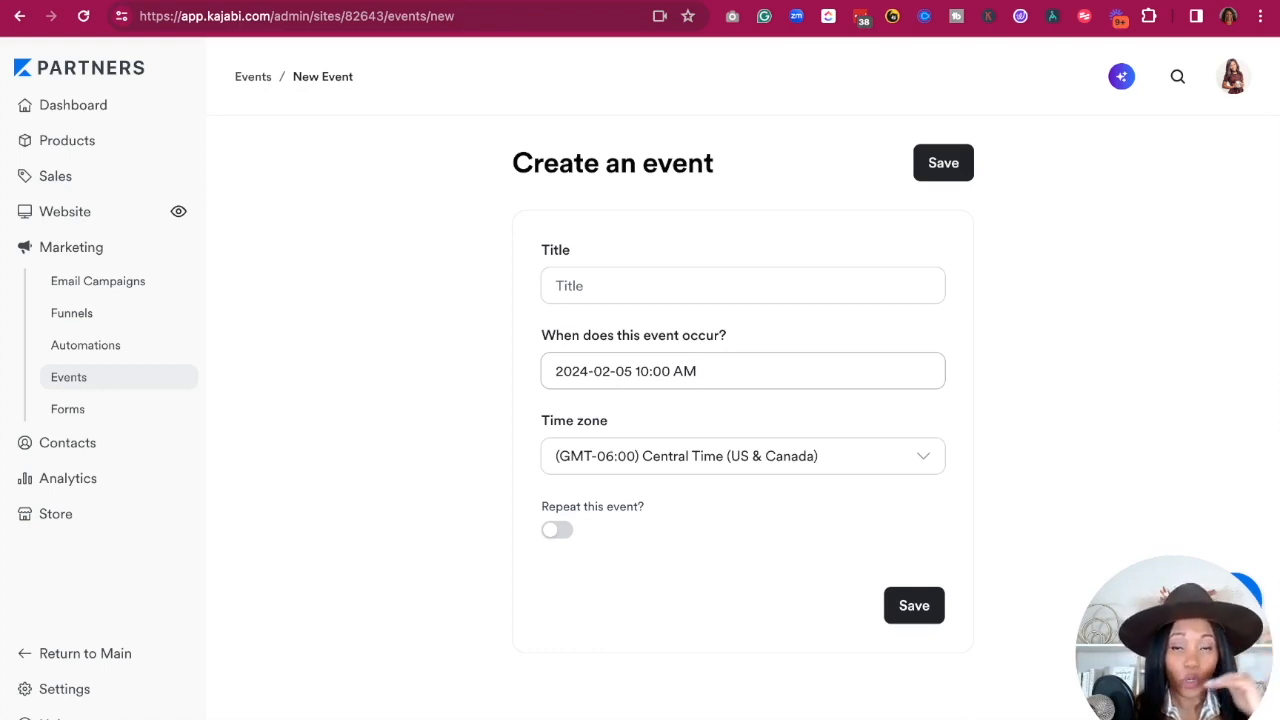
pyautogui.click(634, 286)
pyautogui.write('Fl')
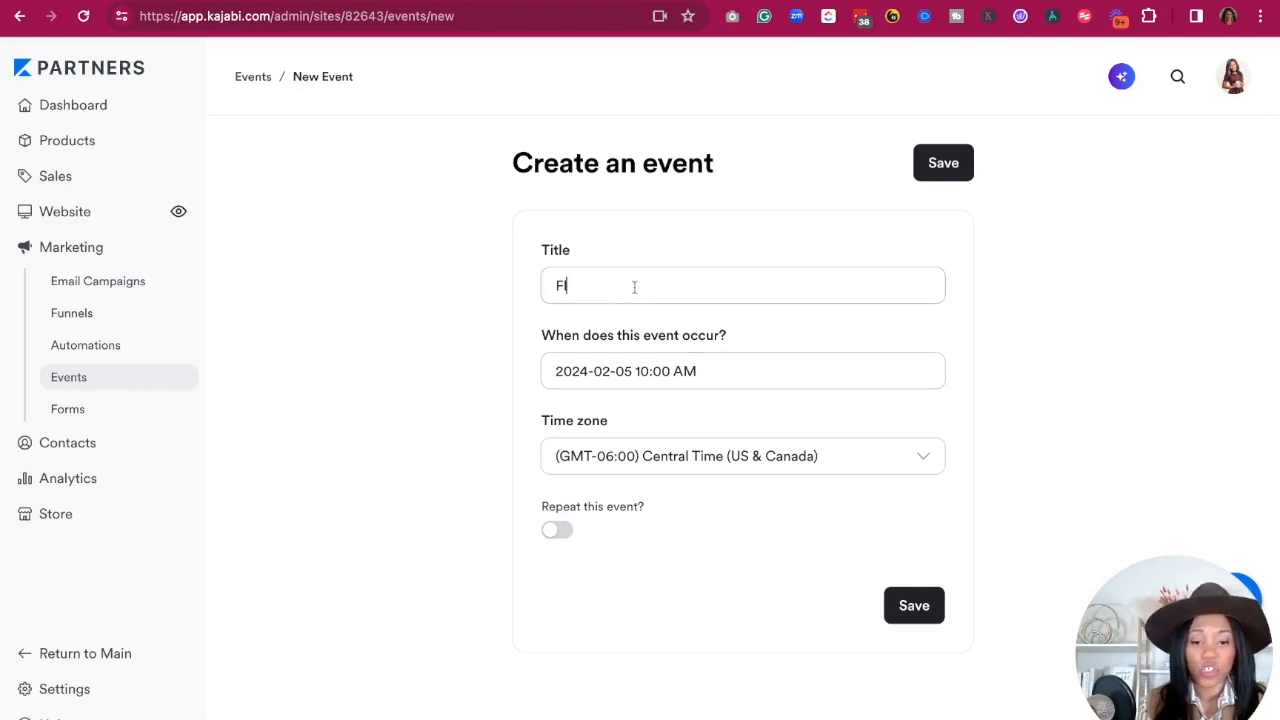
pyautogui.write('ash Sa')
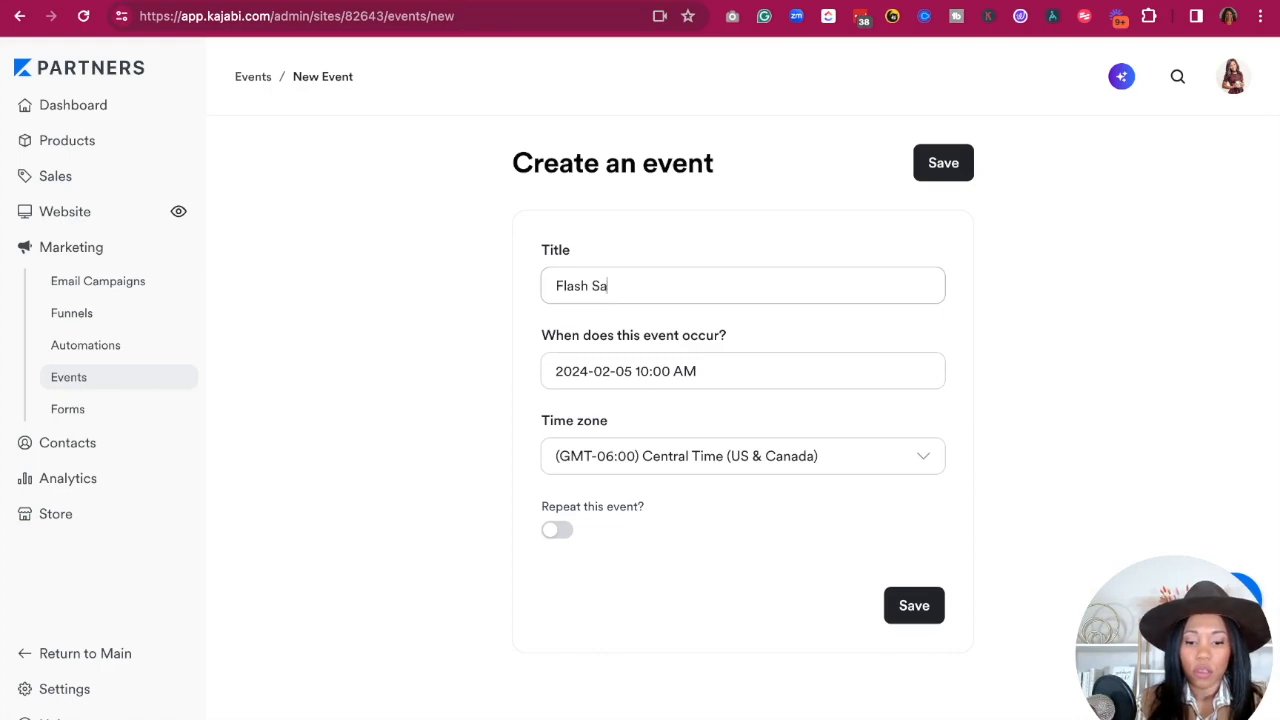
pyautogui.write('le')
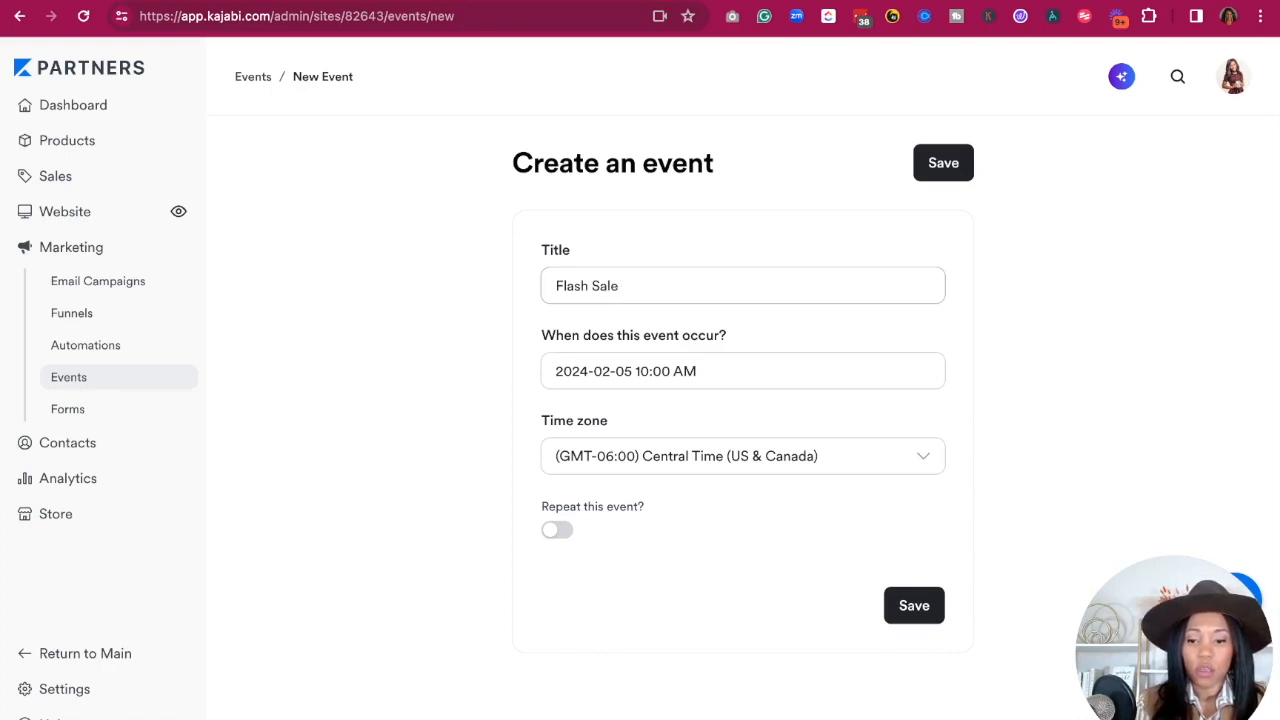
pyautogui.write(' #2')
pyautogui.click(619, 286)
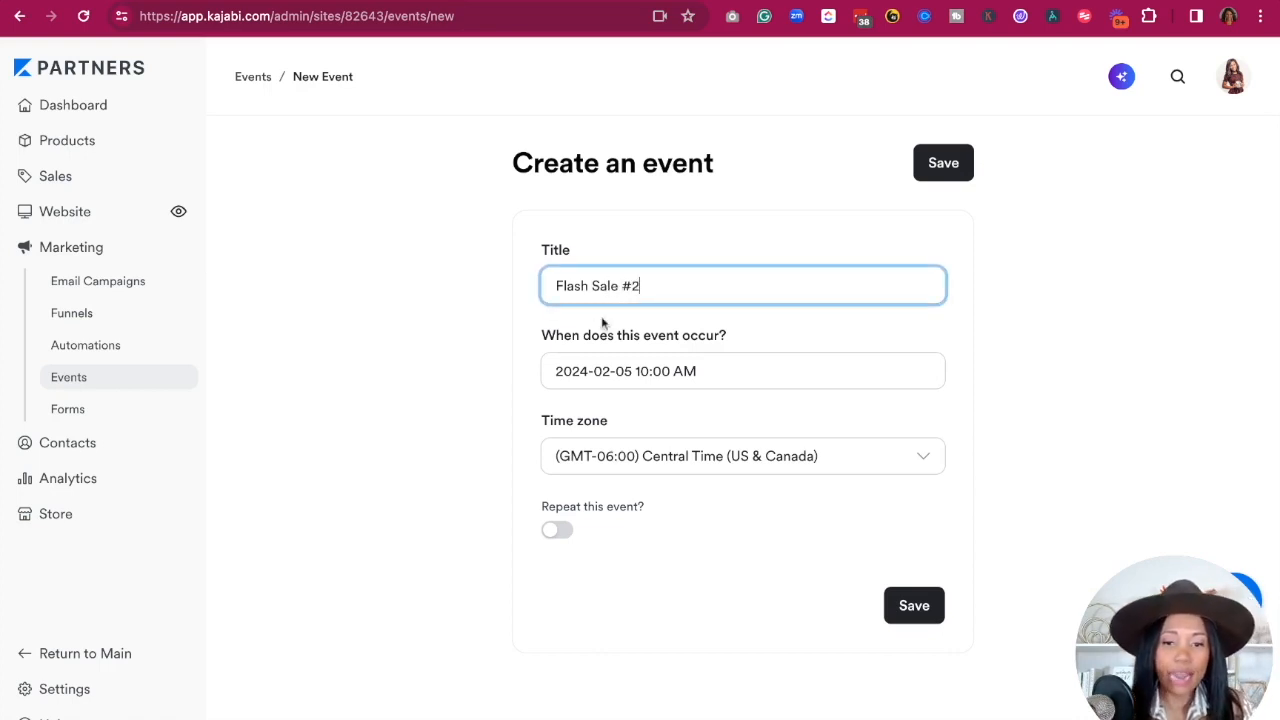
# - Set the event's date to February 10, 2024 and its hour to 12 AM
pyautogui.click(729, 375)
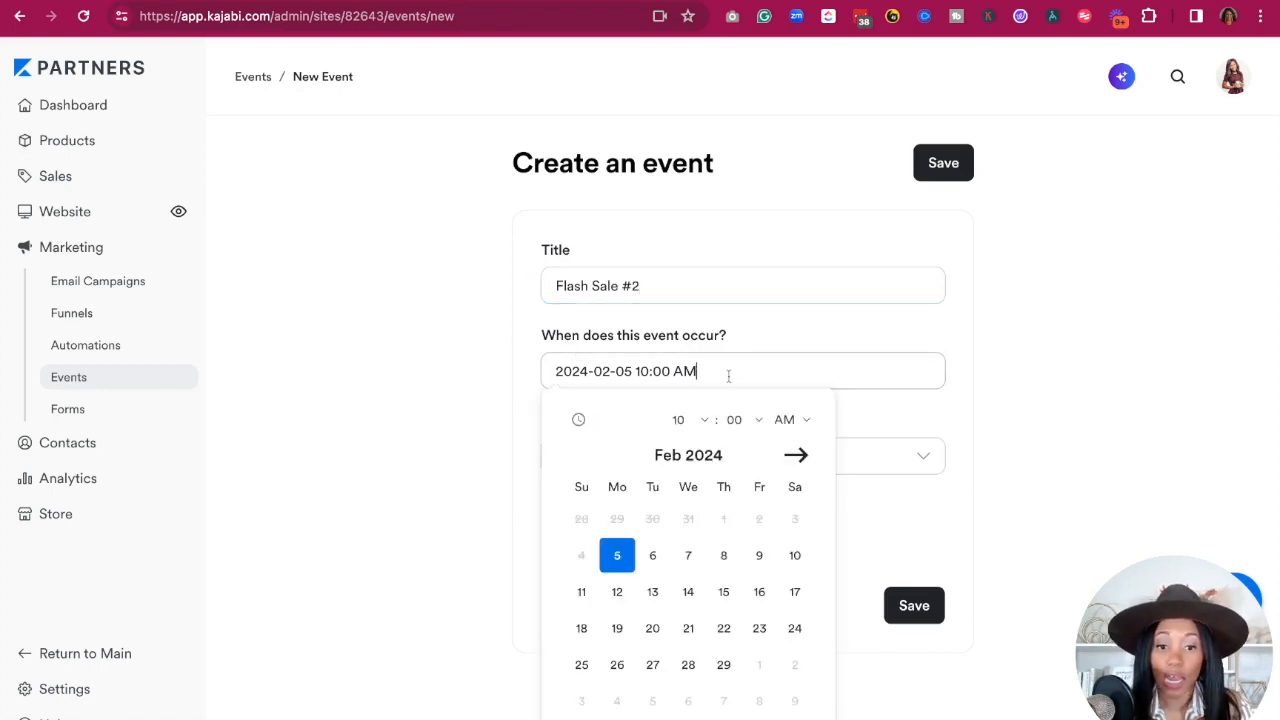
pyautogui.click(759, 556)
pyautogui.click(704, 422)
pyautogui.click(704, 460)
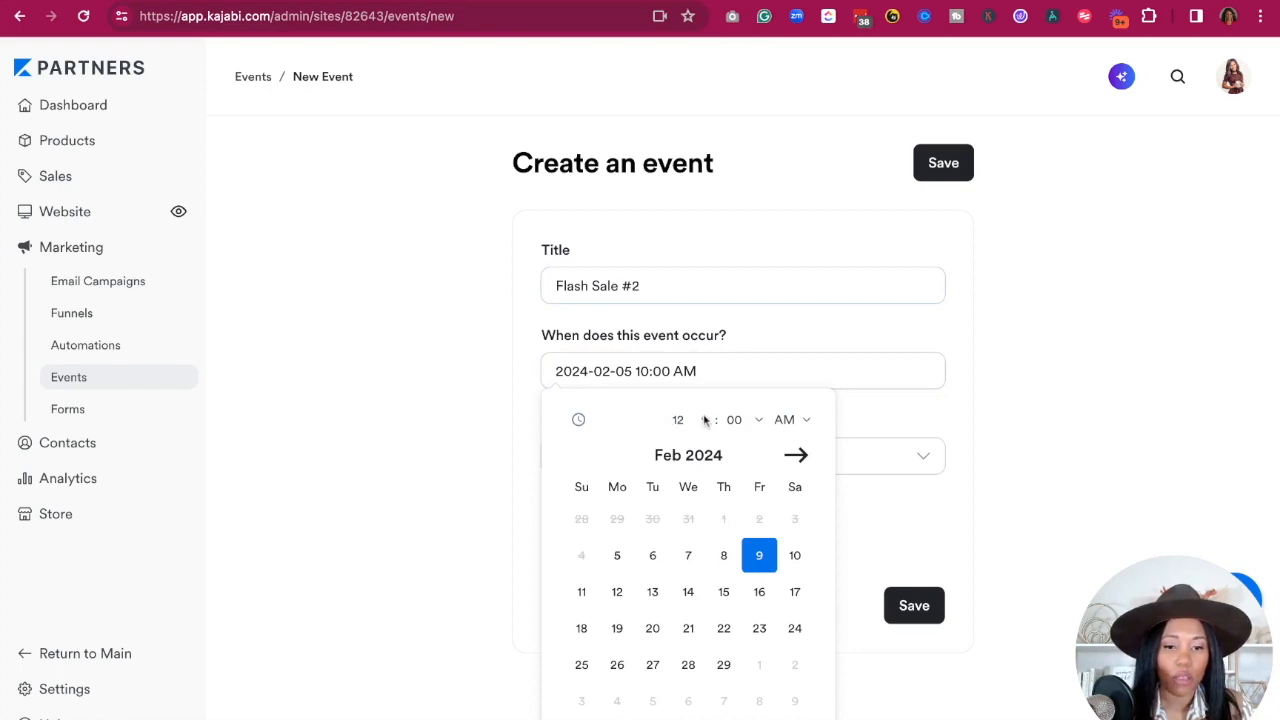
pyautogui.click(792, 562)
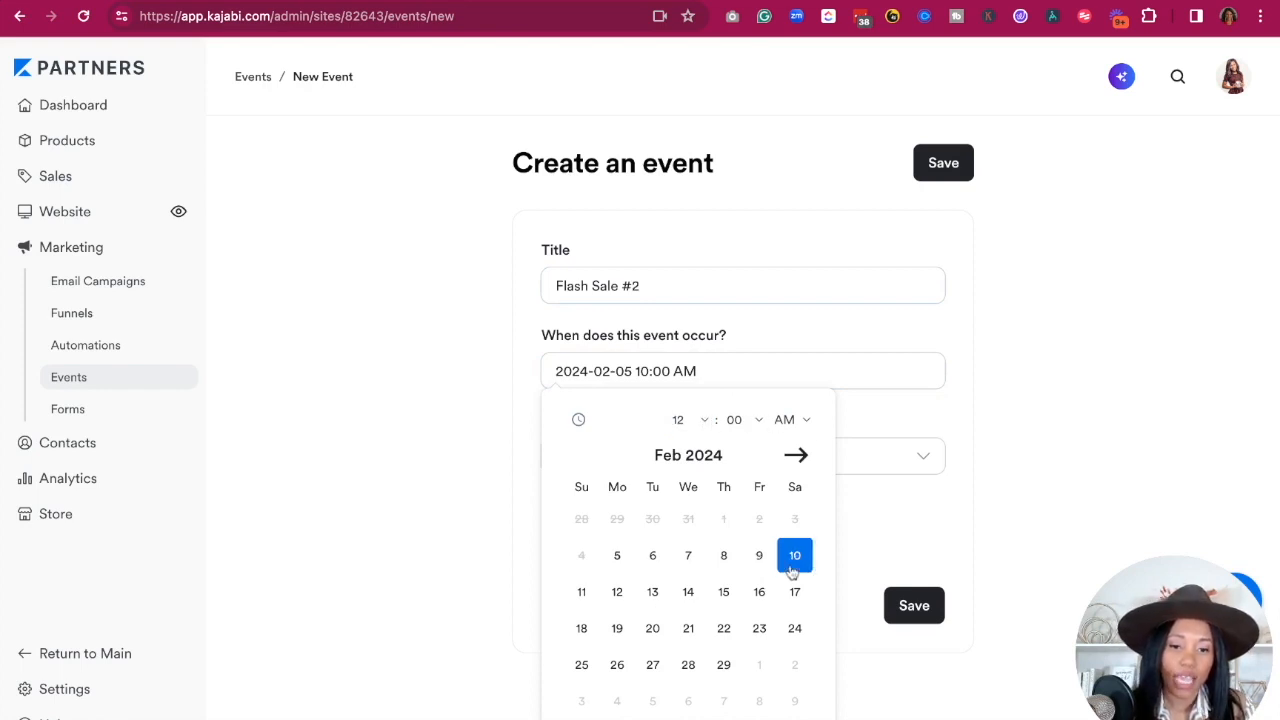
# - Try 55 as the minutes of the event time and set them back to 00
pyautogui.click(757, 424)
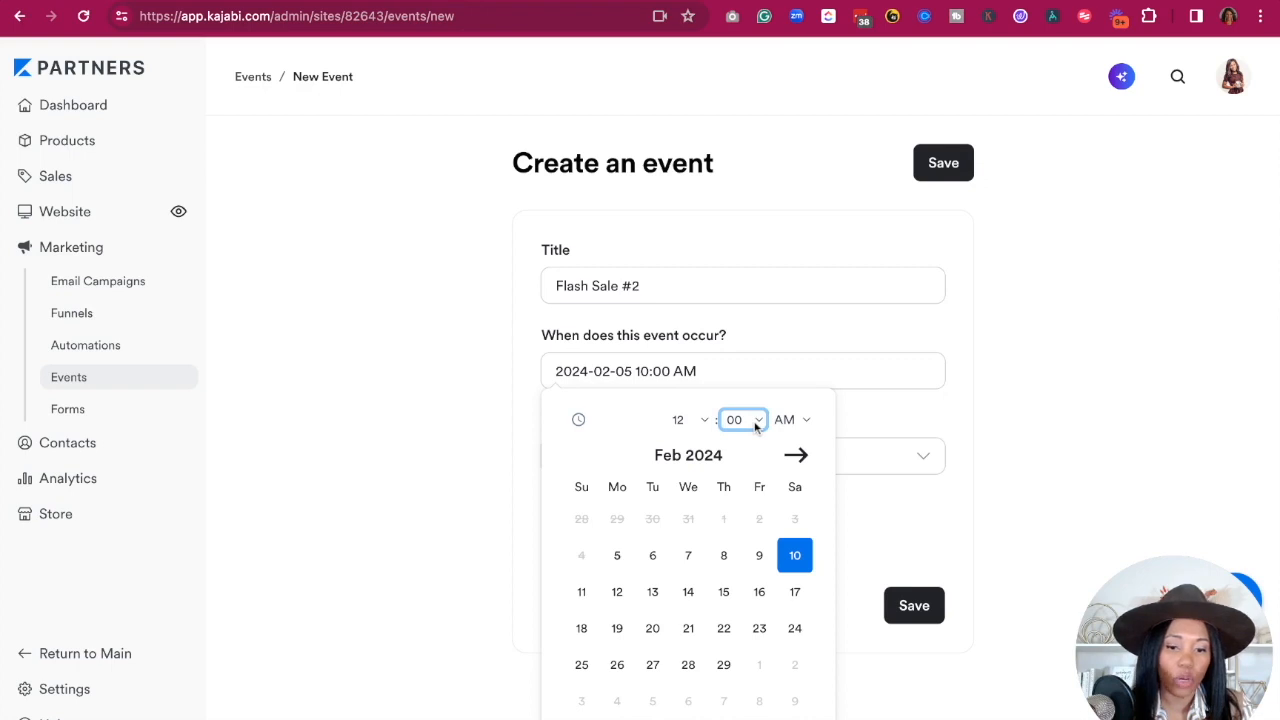
pyautogui.click(759, 628)
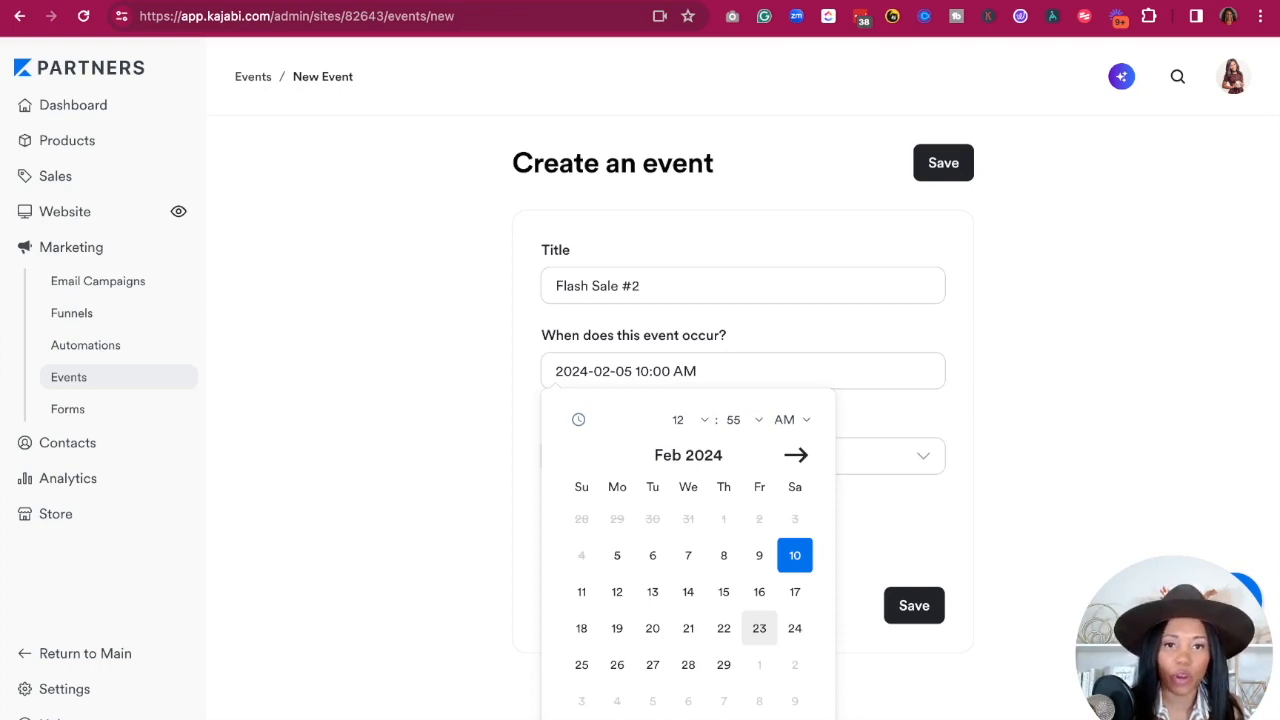
pyautogui.click(752, 422)
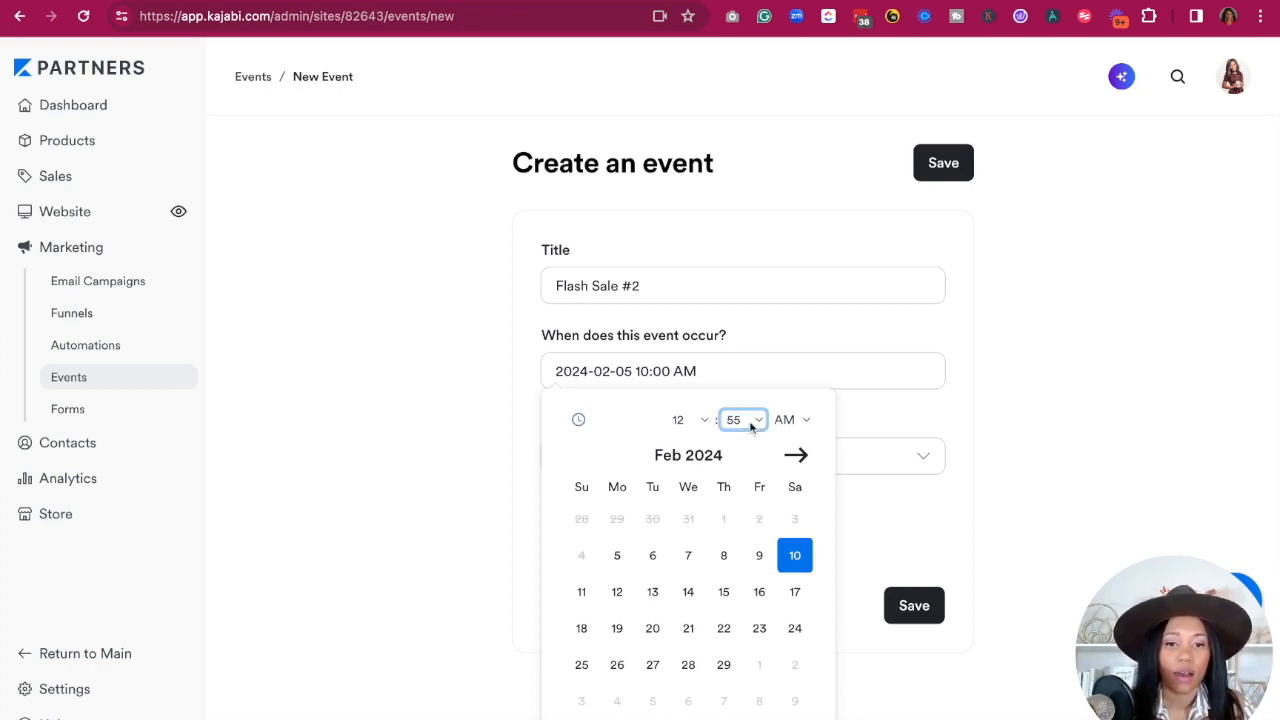
pyautogui.click(748, 258)
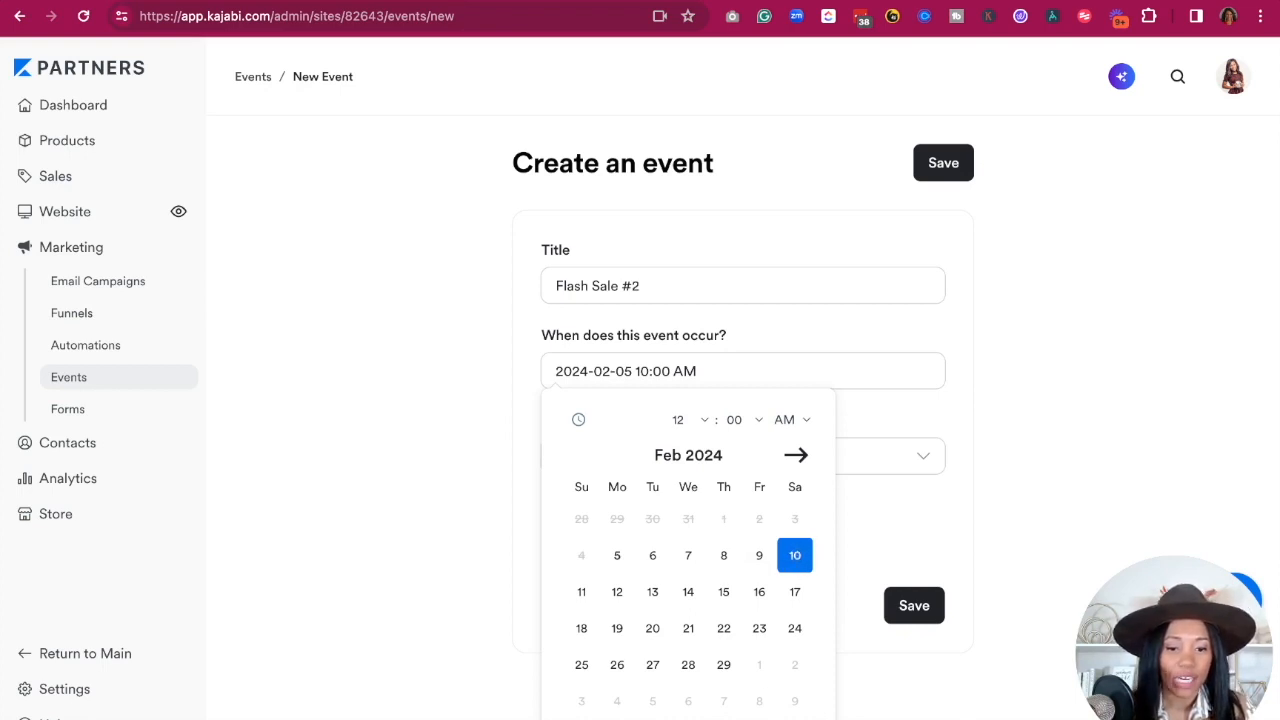
# - Apply the chosen date and time and save the Flash Sale #2 event
pyautogui.press('Return')
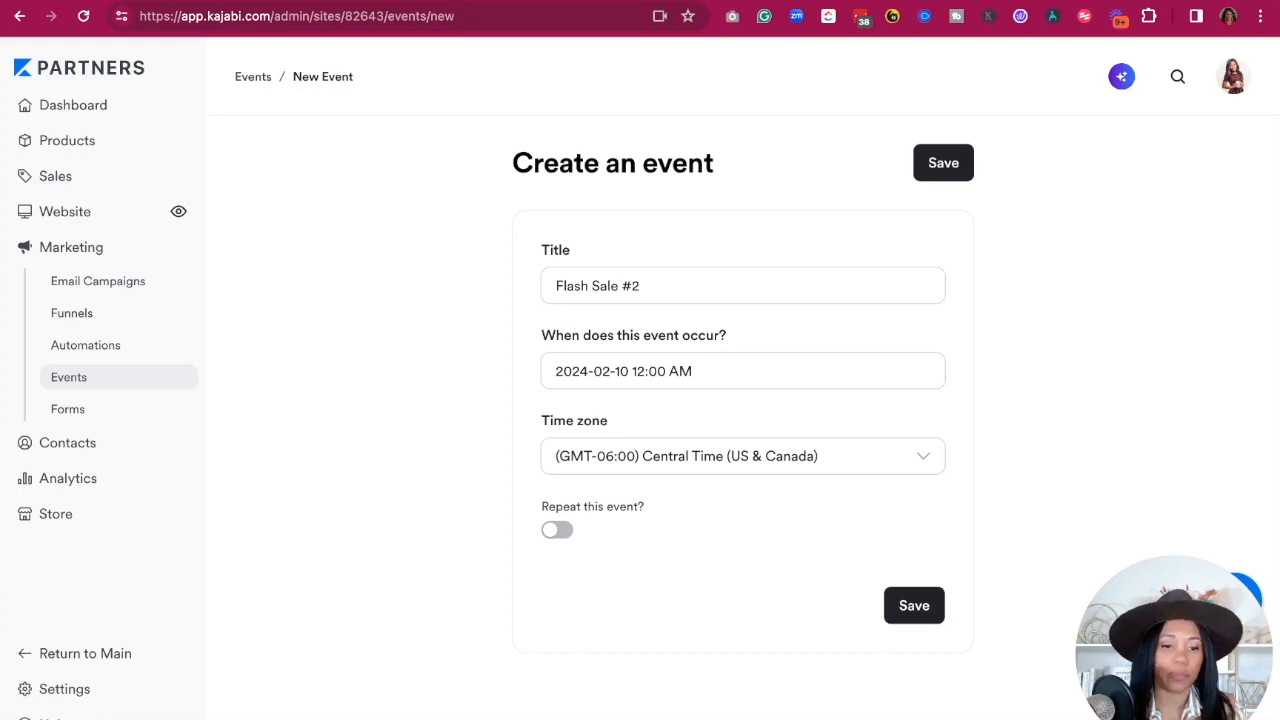
pyautogui.click(916, 610)
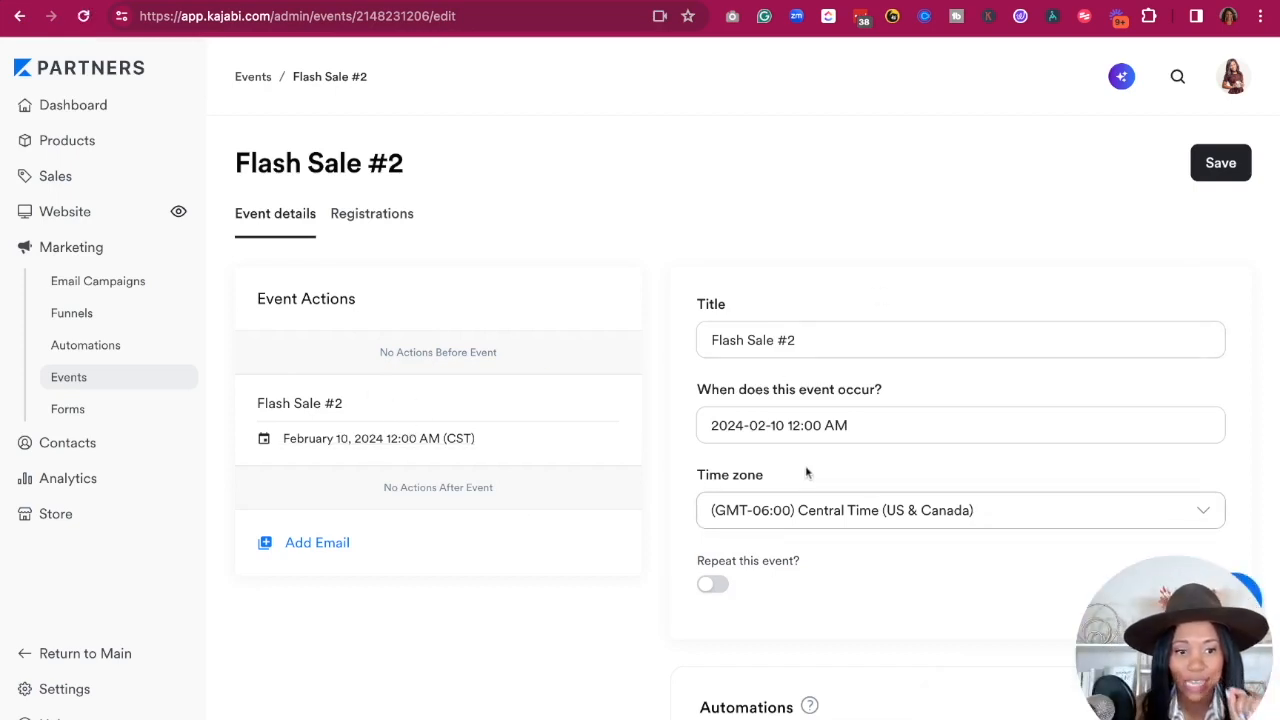
pyautogui.click(1228, 162)
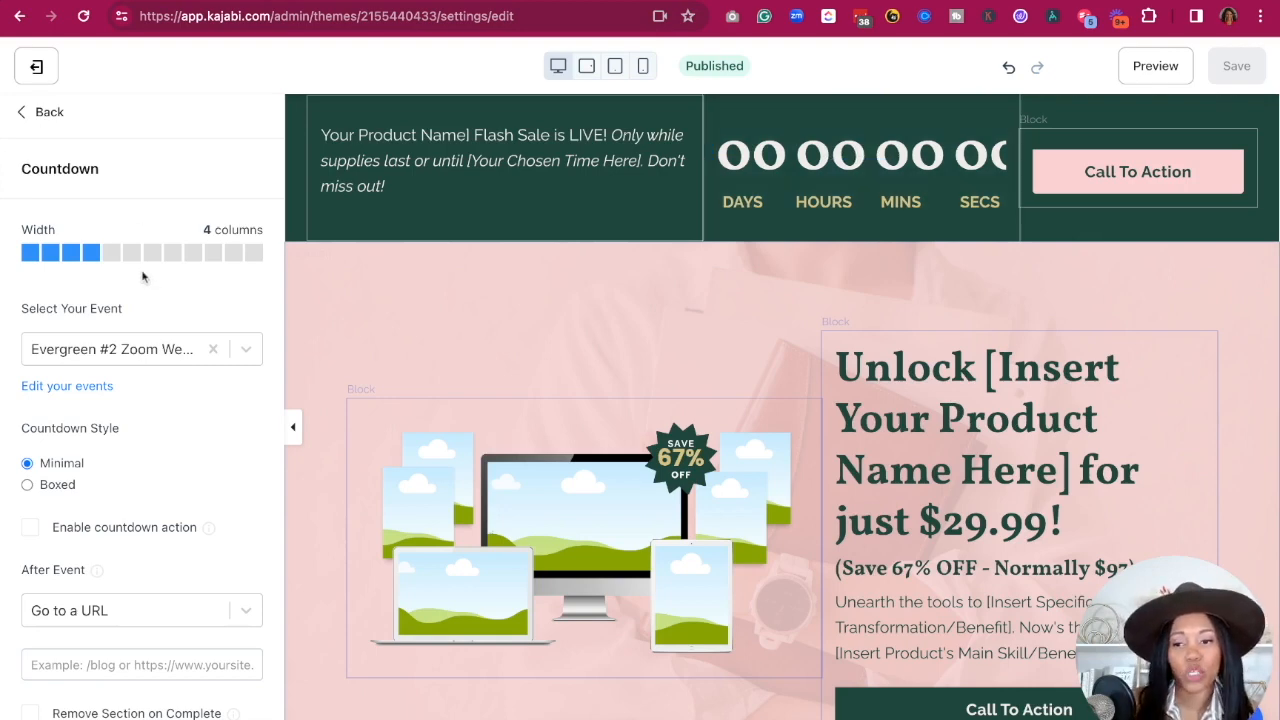
# - Back in the page editor, set the countdown's event to Flash Sale #2 and view the timer at full width
pyautogui.click(246, 352)
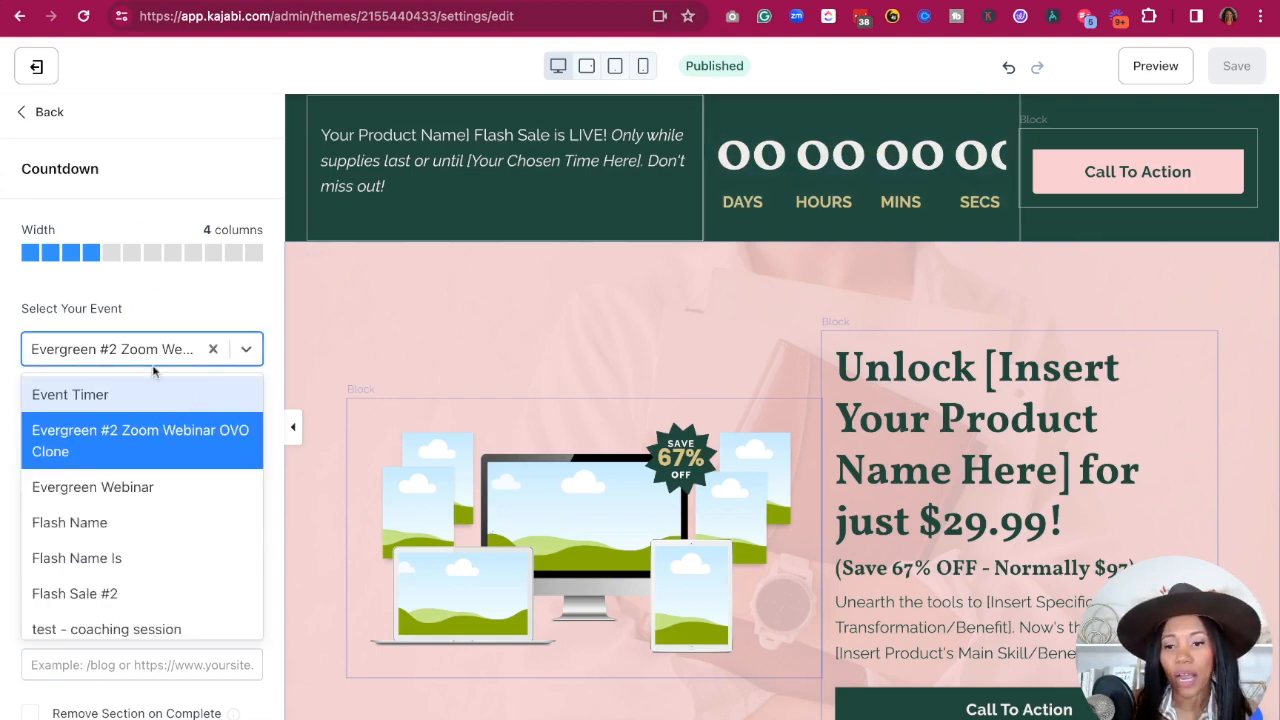
pyautogui.click(212, 349)
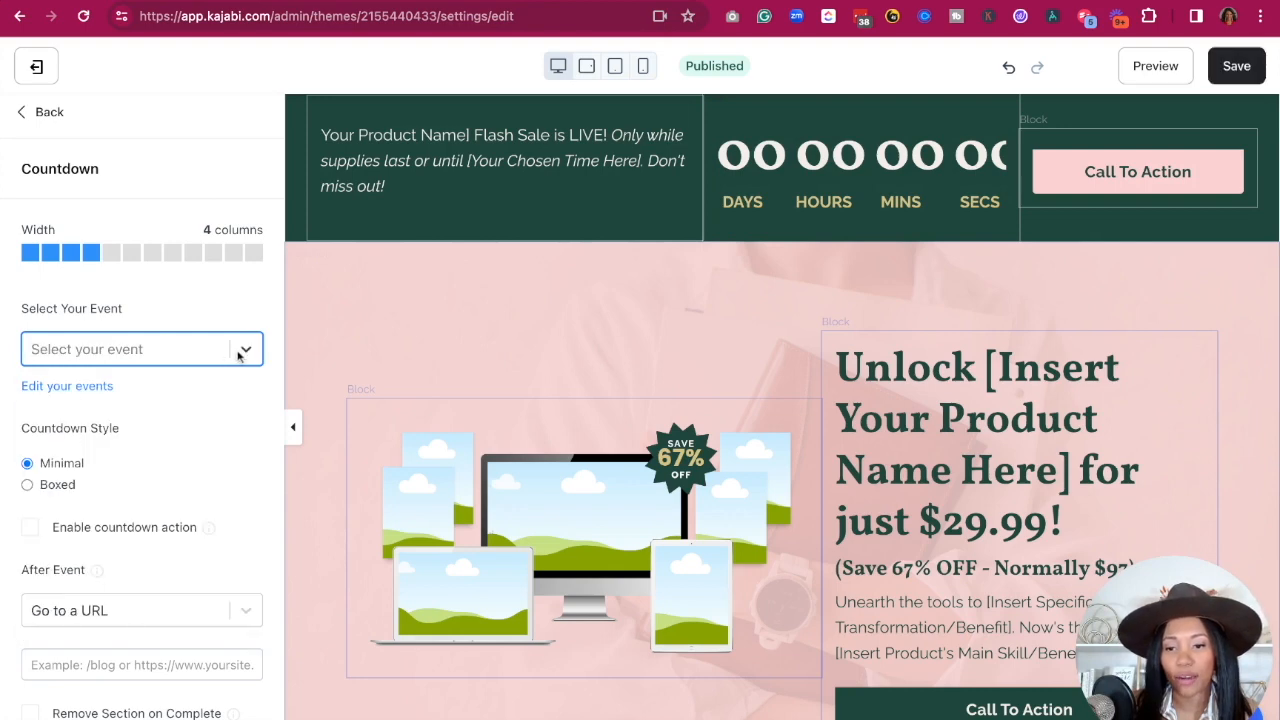
pyautogui.click(241, 352)
pyautogui.click(172, 595)
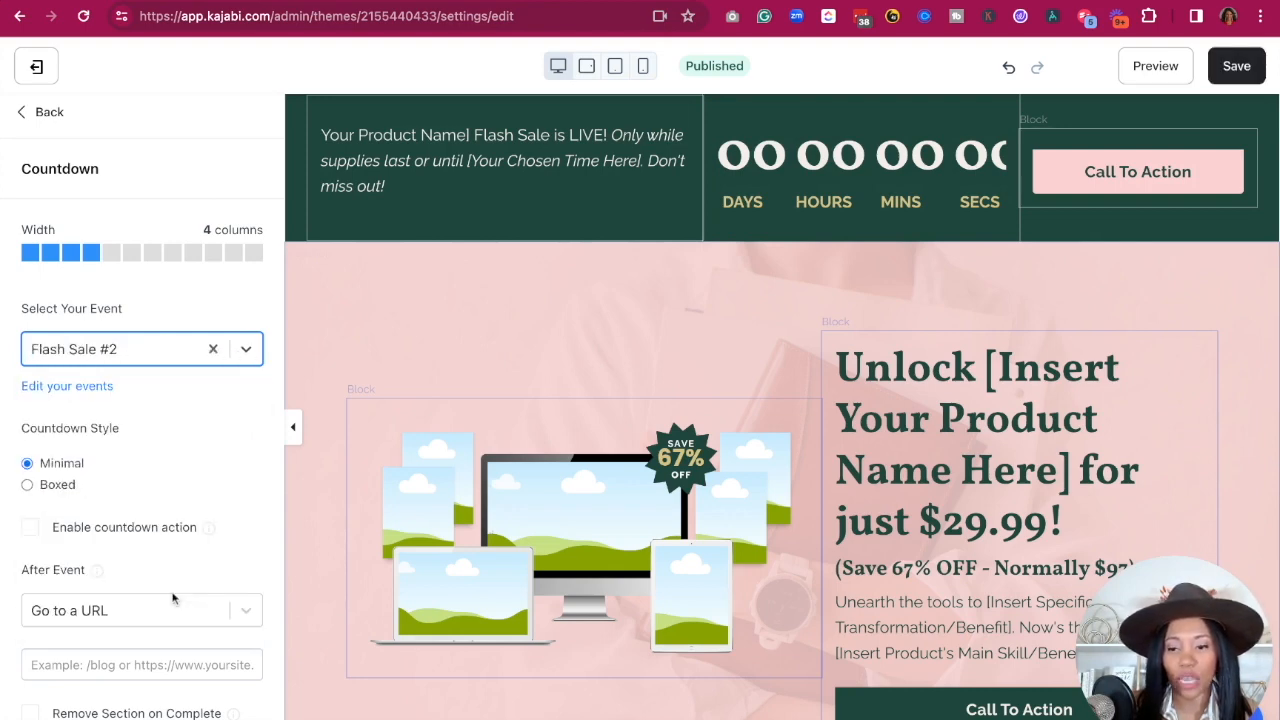
pyautogui.click(293, 427)
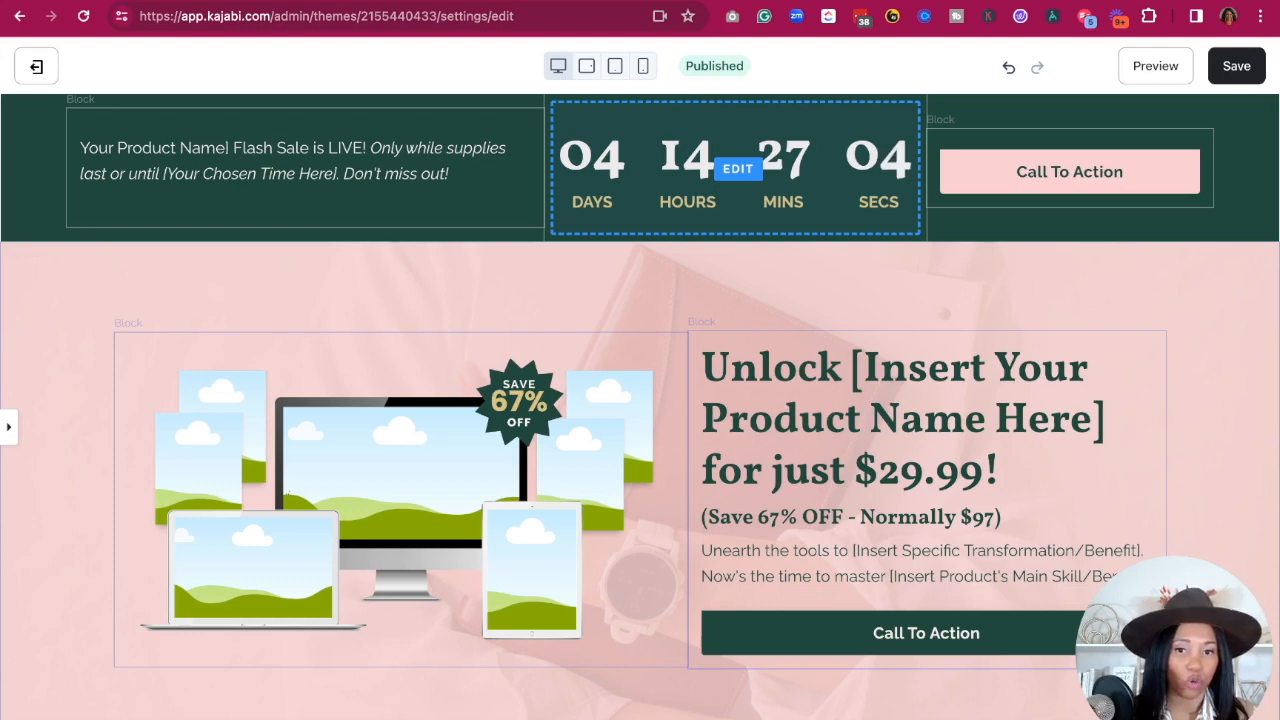
# - Save the page with its updated countdown and return to the template's full list of sections
pyautogui.click(8, 427)
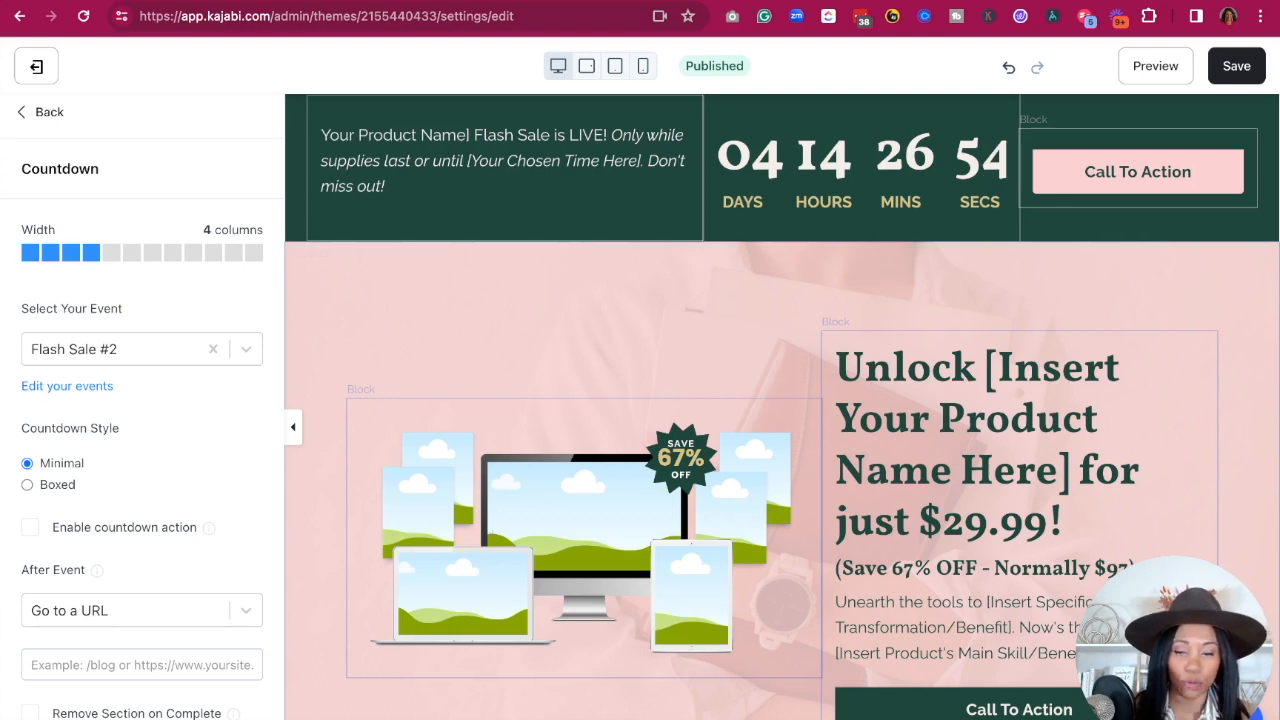
pyautogui.click(1236, 66)
pyautogui.click(38, 116)
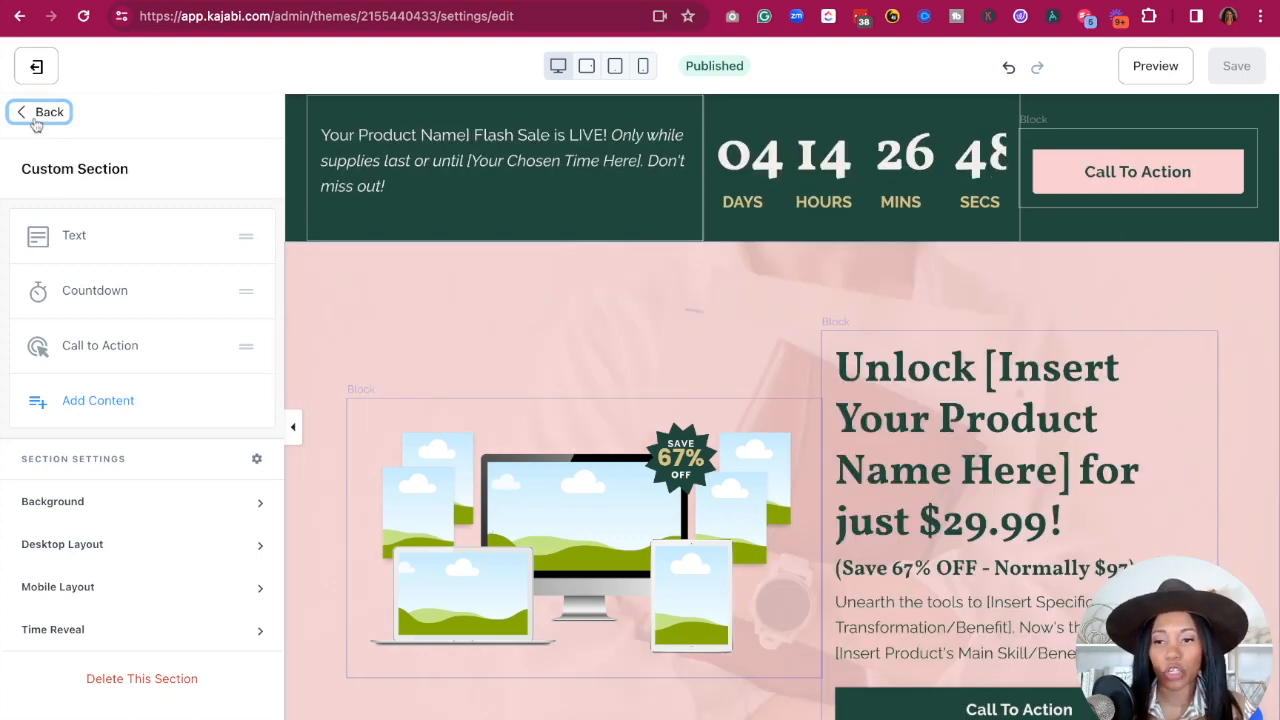
pyautogui.click(36, 118)
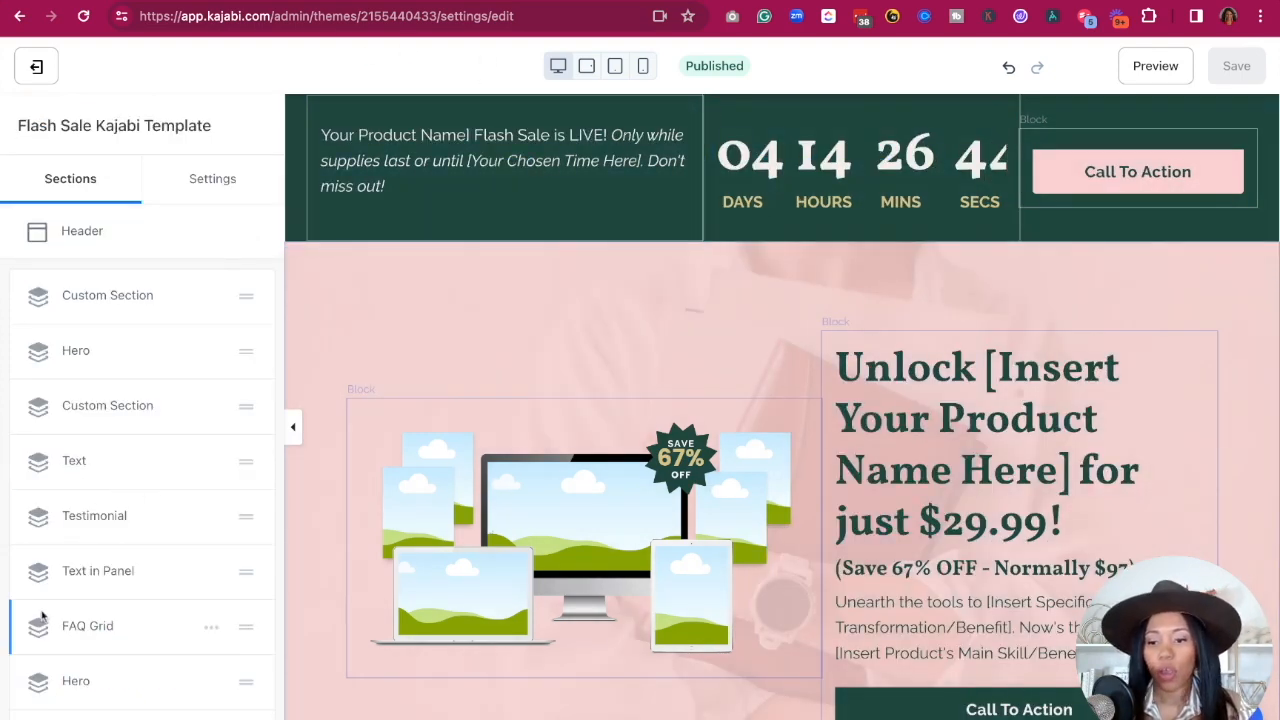
pyautogui.scroll(-3, 42, 617)
pyautogui.scroll(5, 123, 491)
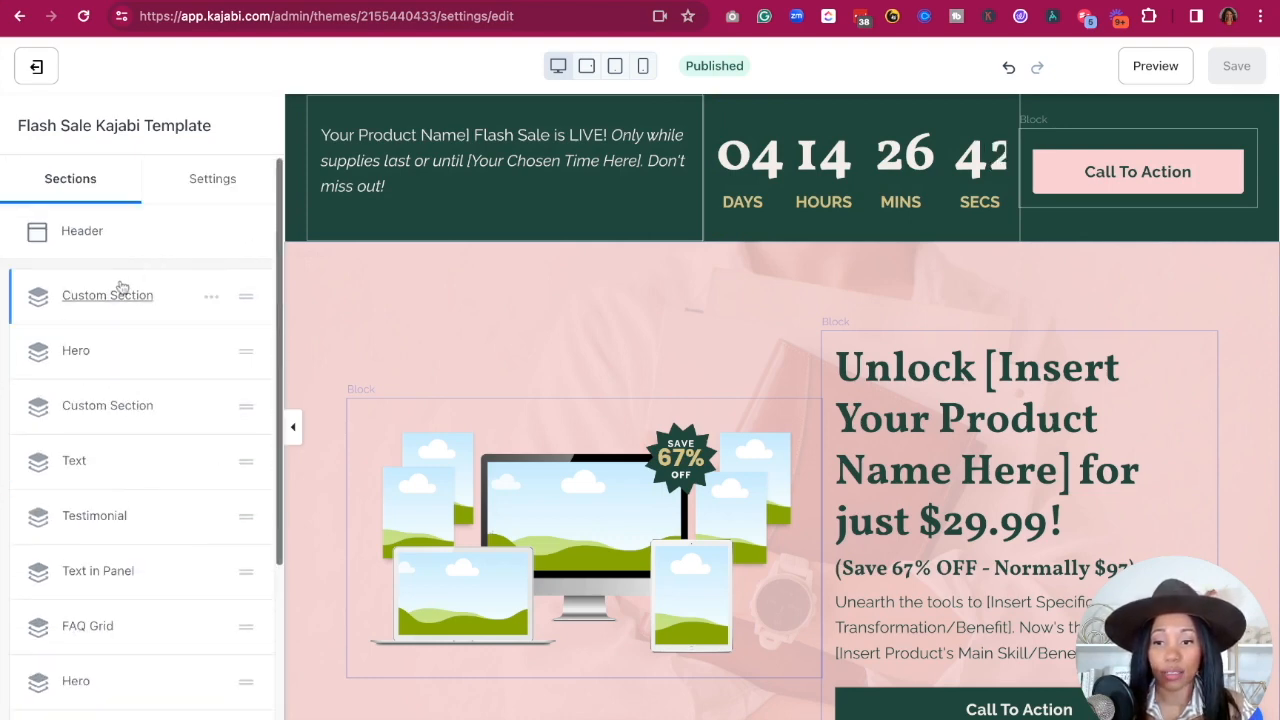
# - Examine the content block types that can be added to the first custom section, without adding any
pyautogui.click(108, 298)
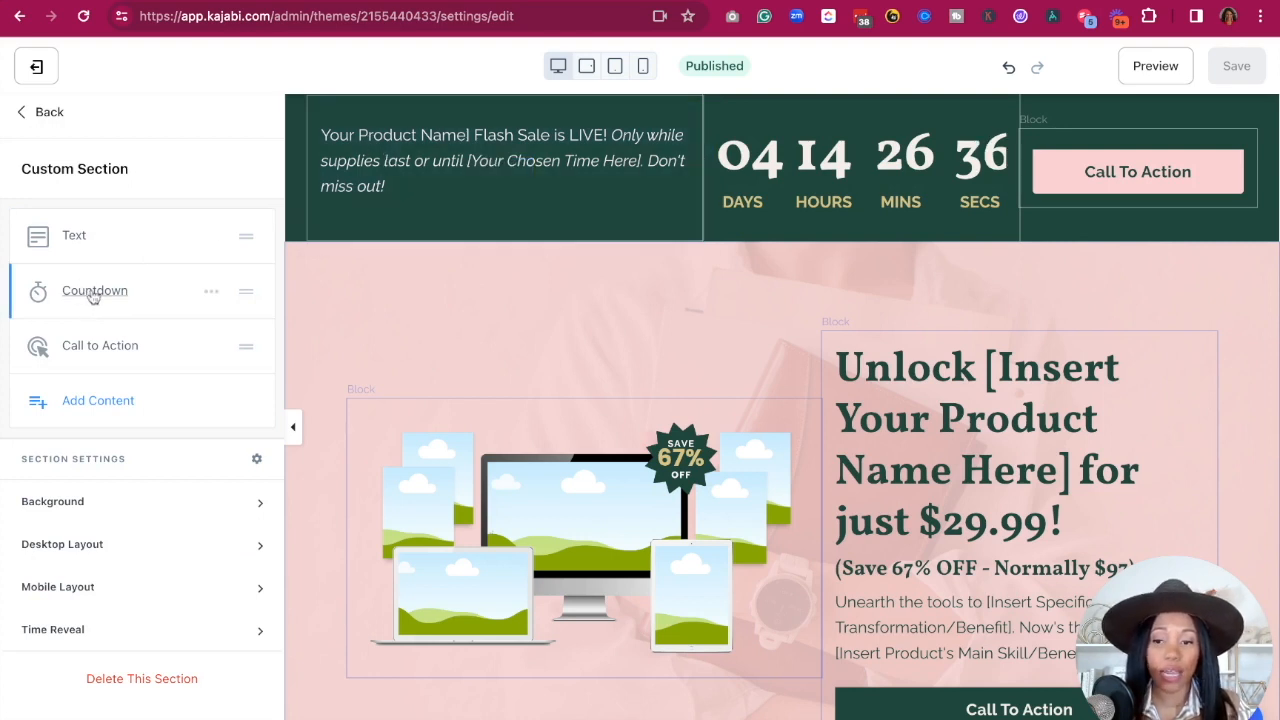
pyautogui.click(95, 408)
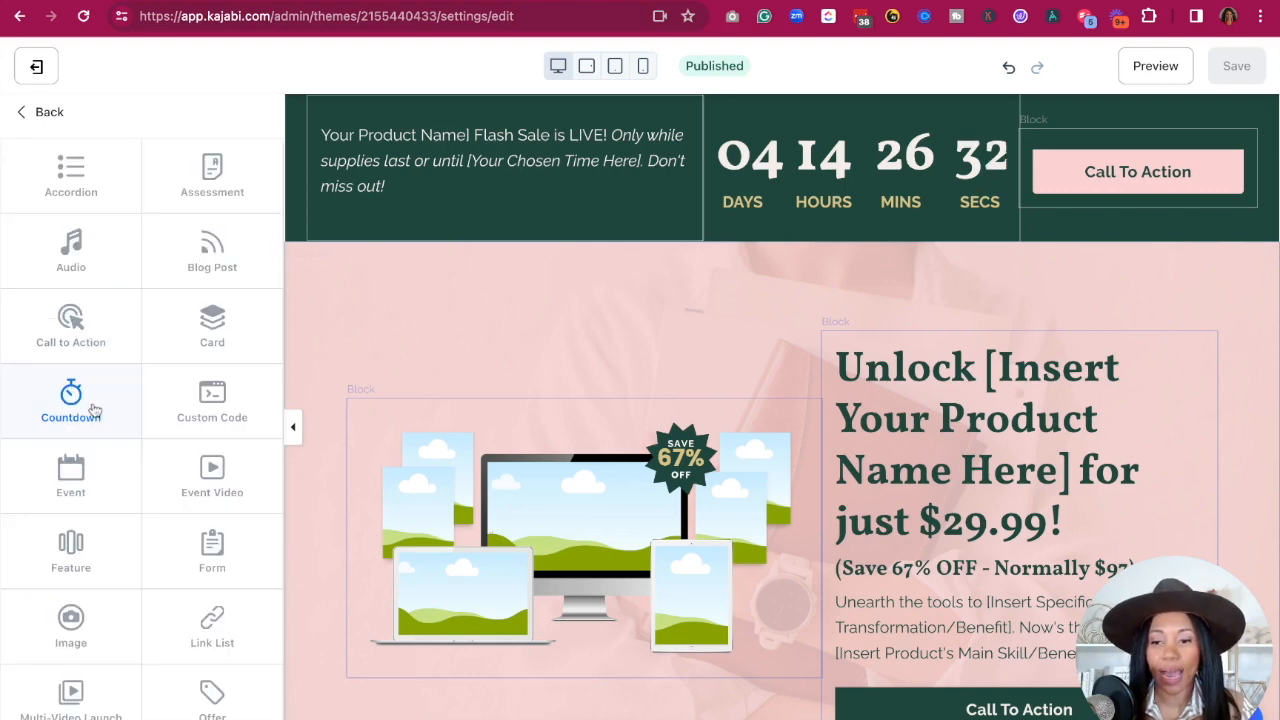
pyautogui.scroll(-2, 100, 543)
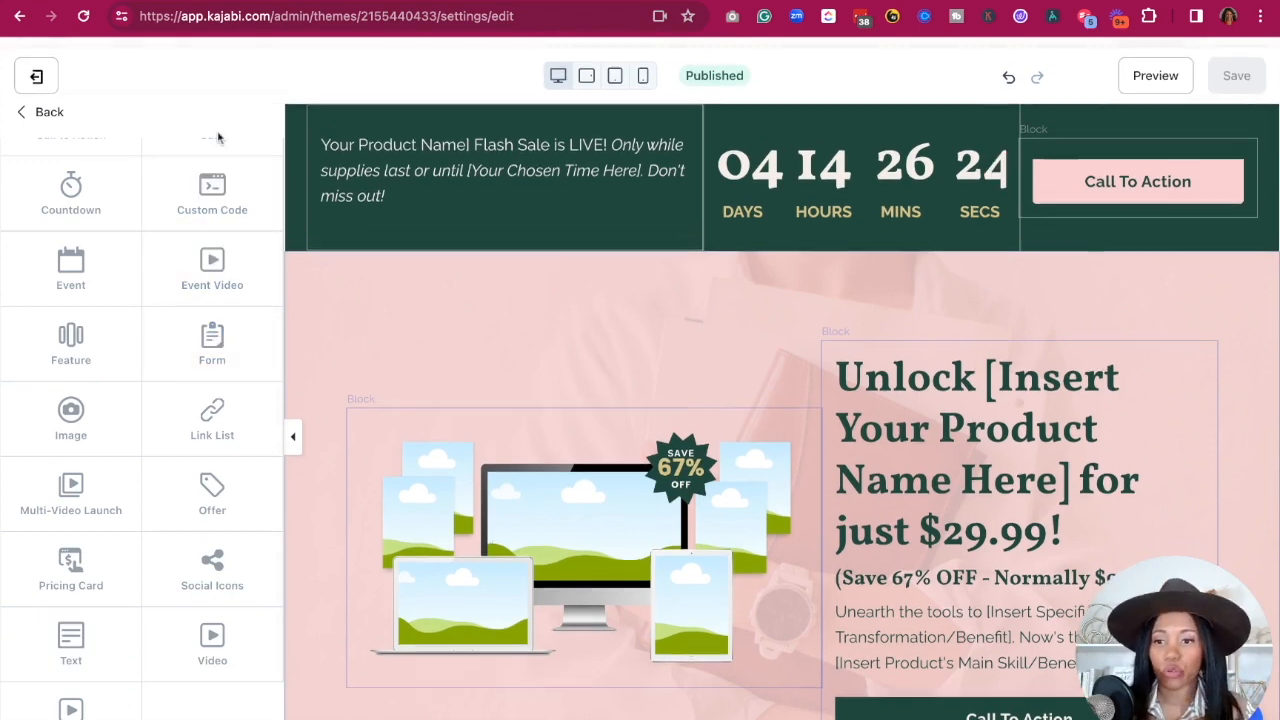
pyautogui.scroll(5, 120, 300)
pyautogui.click(35, 111)
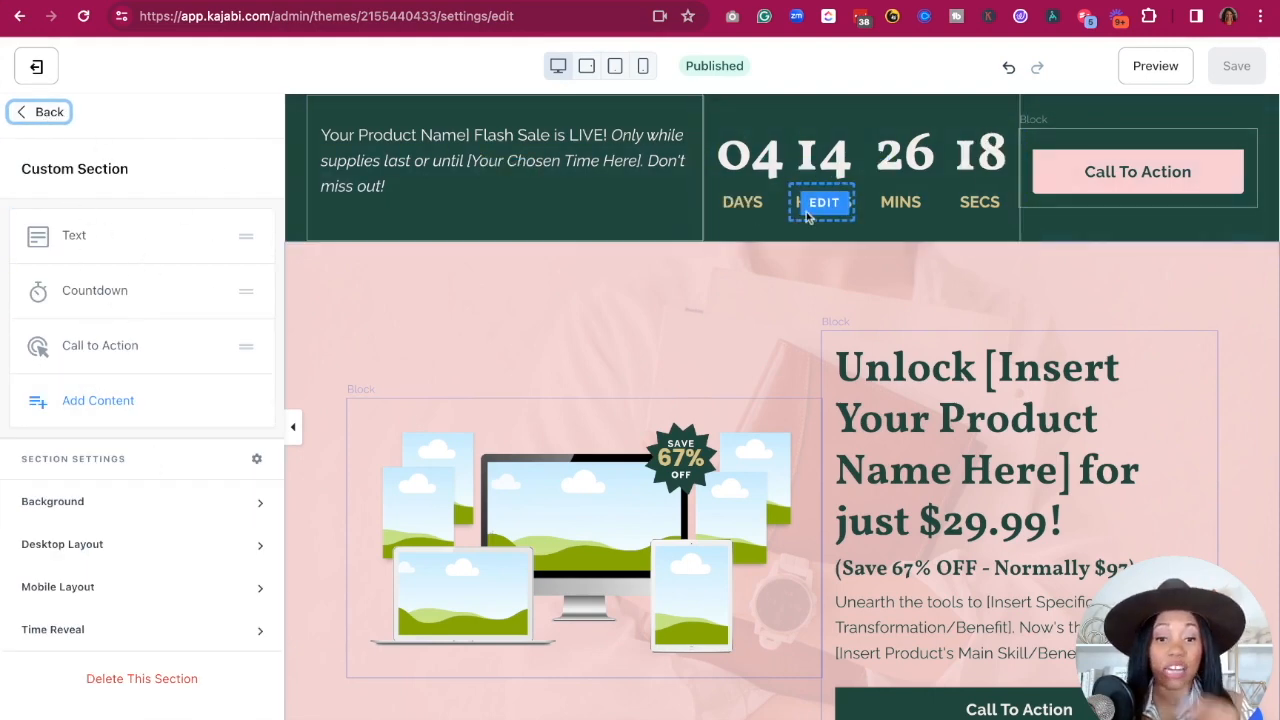
# - Review the sales page at full width, from the countdown banner through the flash sale offer section
pyautogui.click(294, 427)
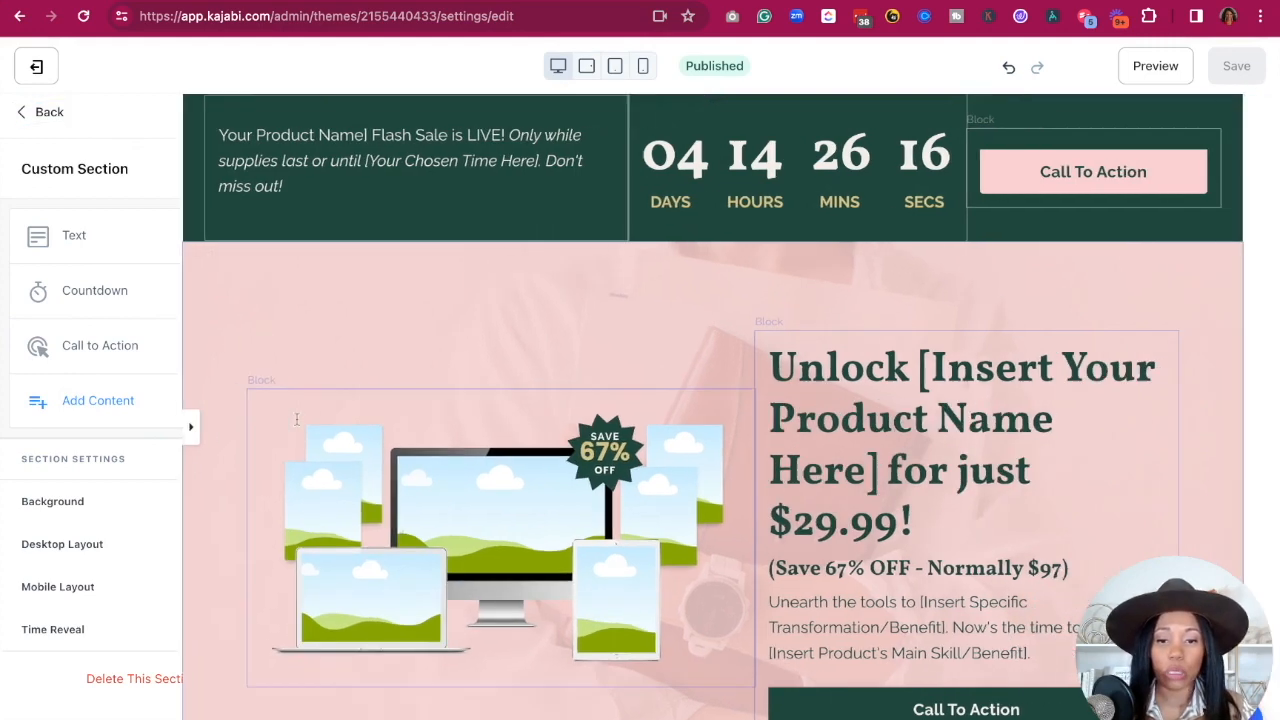
pyautogui.scroll(-3, 910, 500)
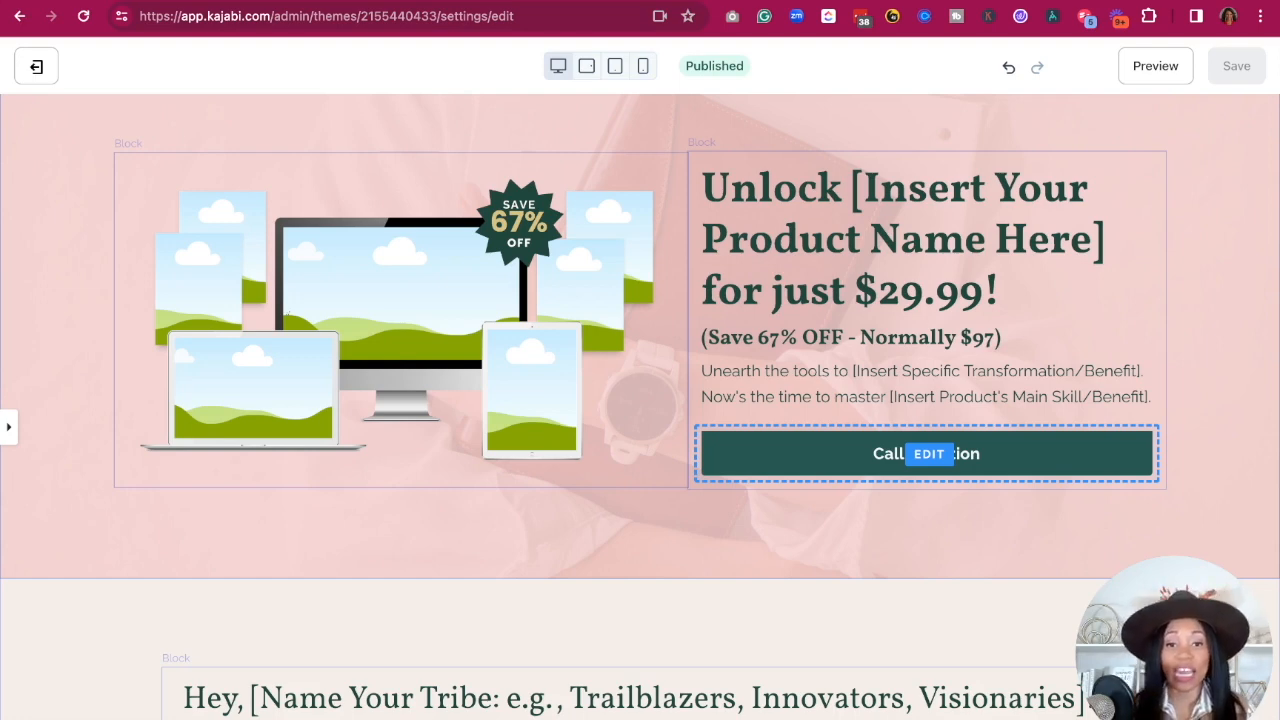
pyautogui.scroll(2, 598, 251)
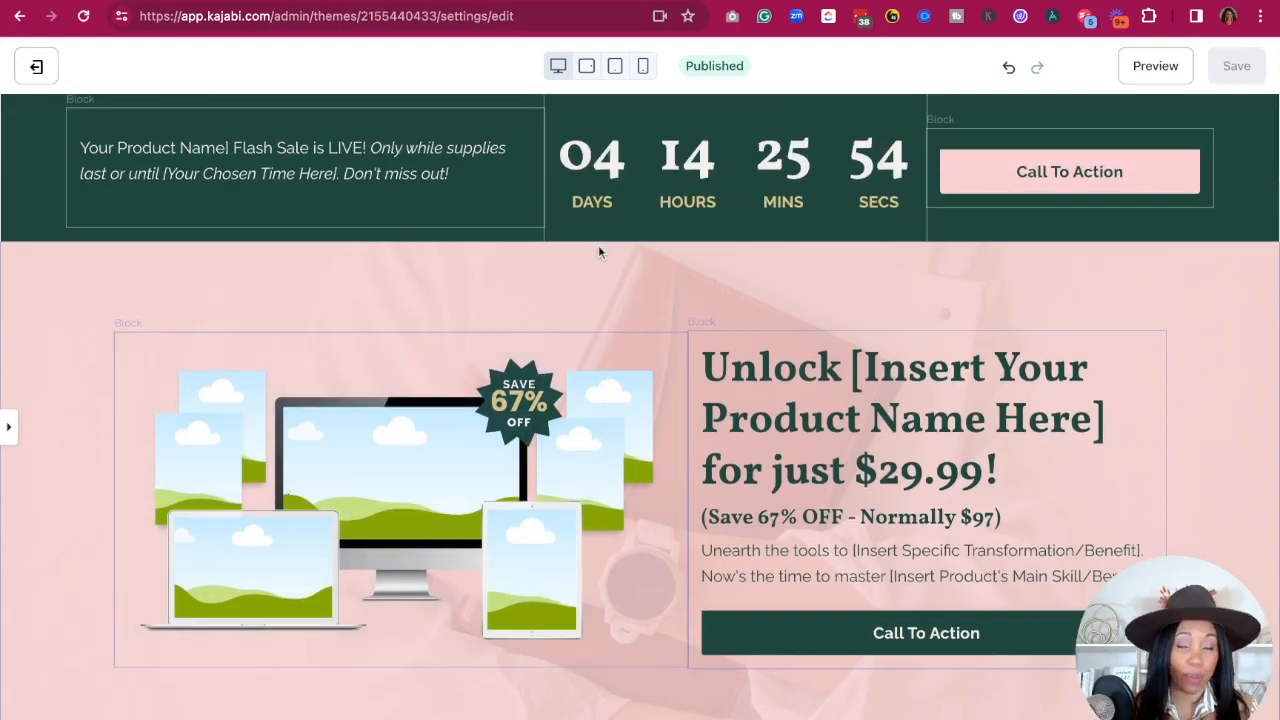
pyautogui.scroll(-15, 598, 252)
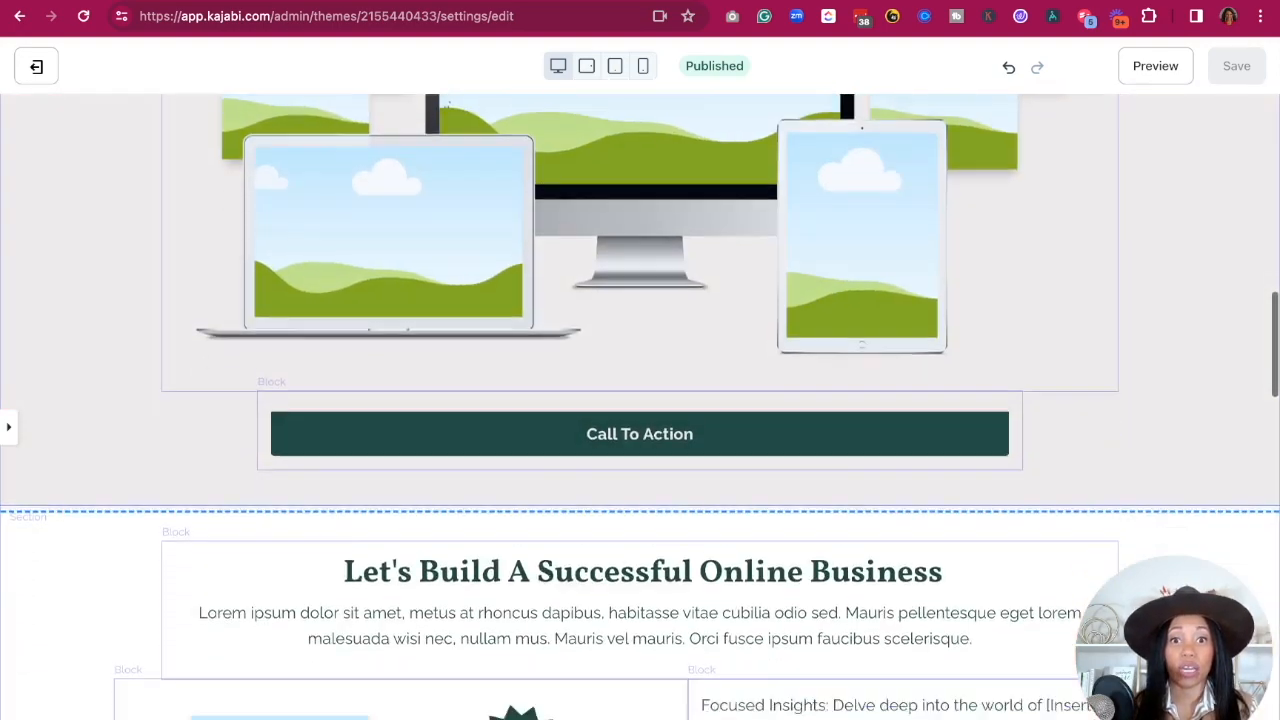
pyautogui.scroll(-10, 640, 400)
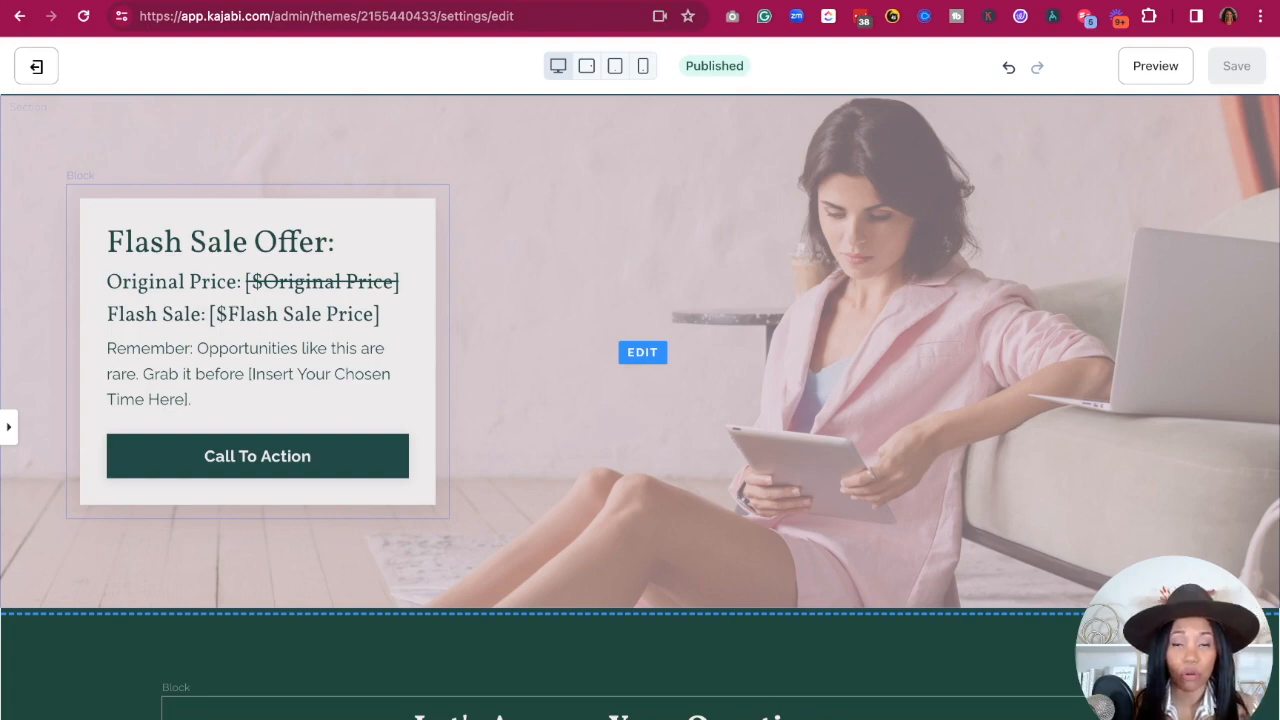
pyautogui.scroll(-10, 677, 371)
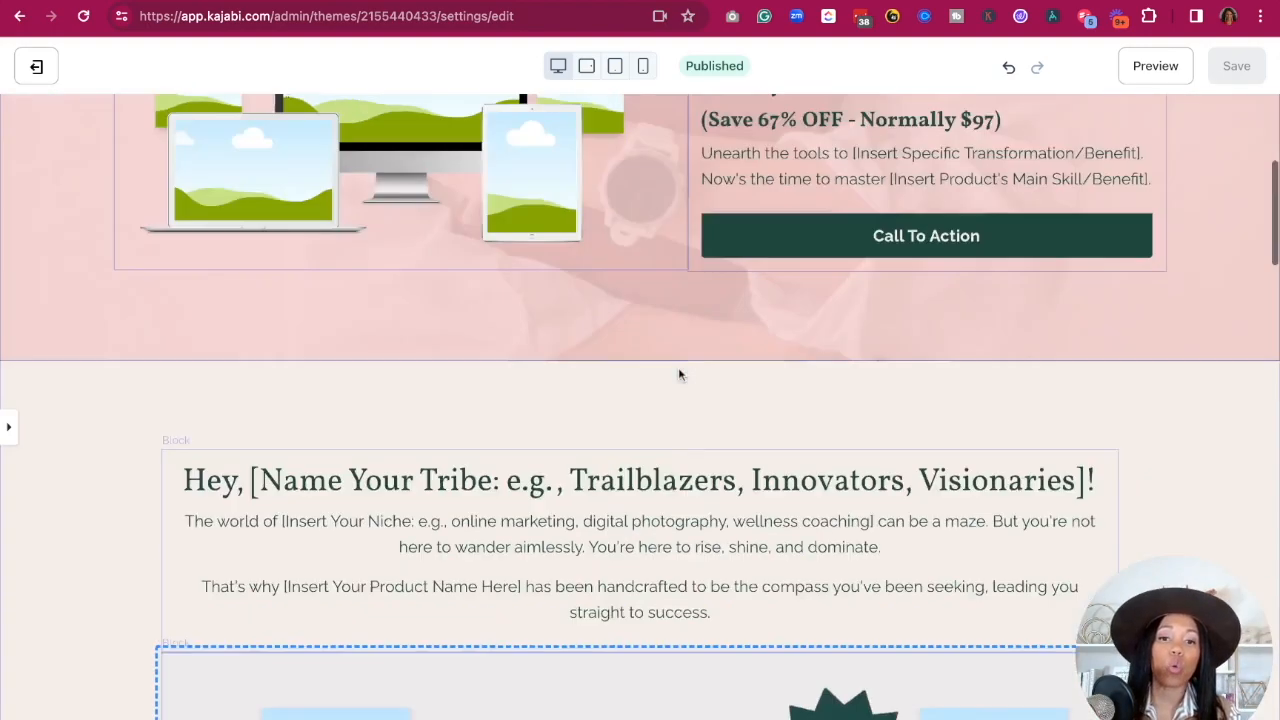
pyautogui.scroll(4, 677, 371)
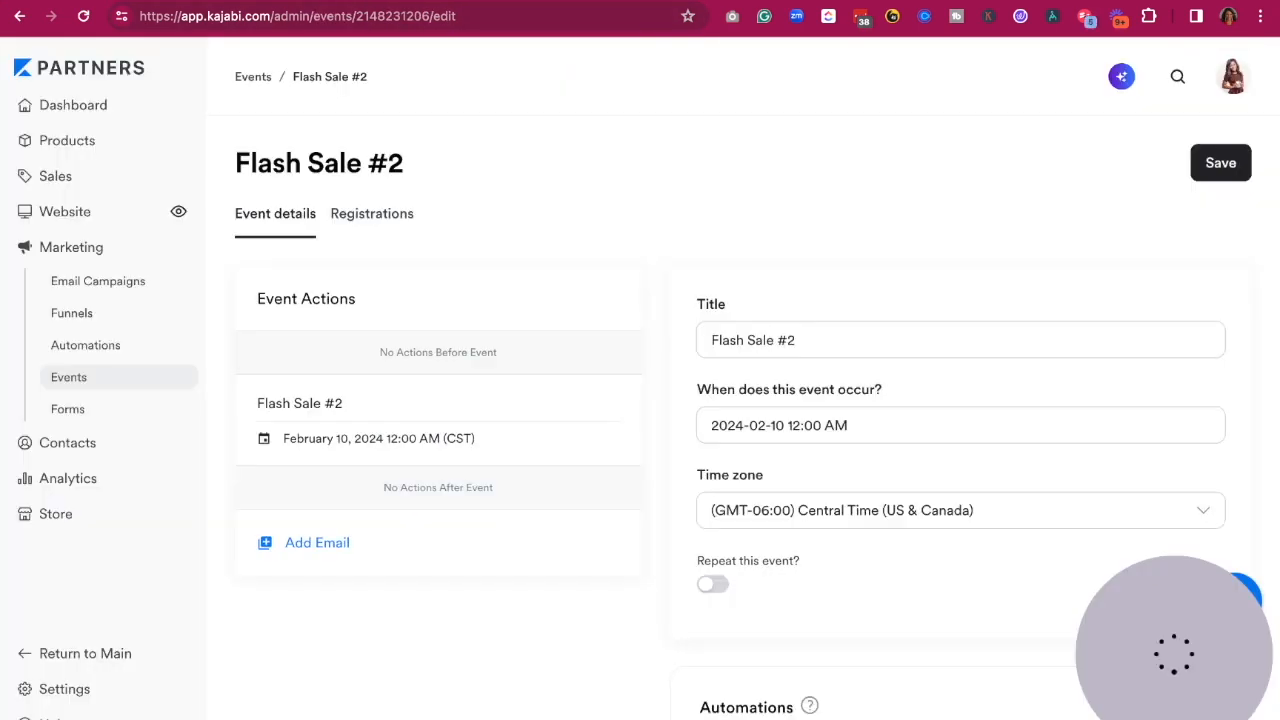
# - Go to the Kajabi admin area's coupons and start a new single coupon
pyautogui.click(53, 177)
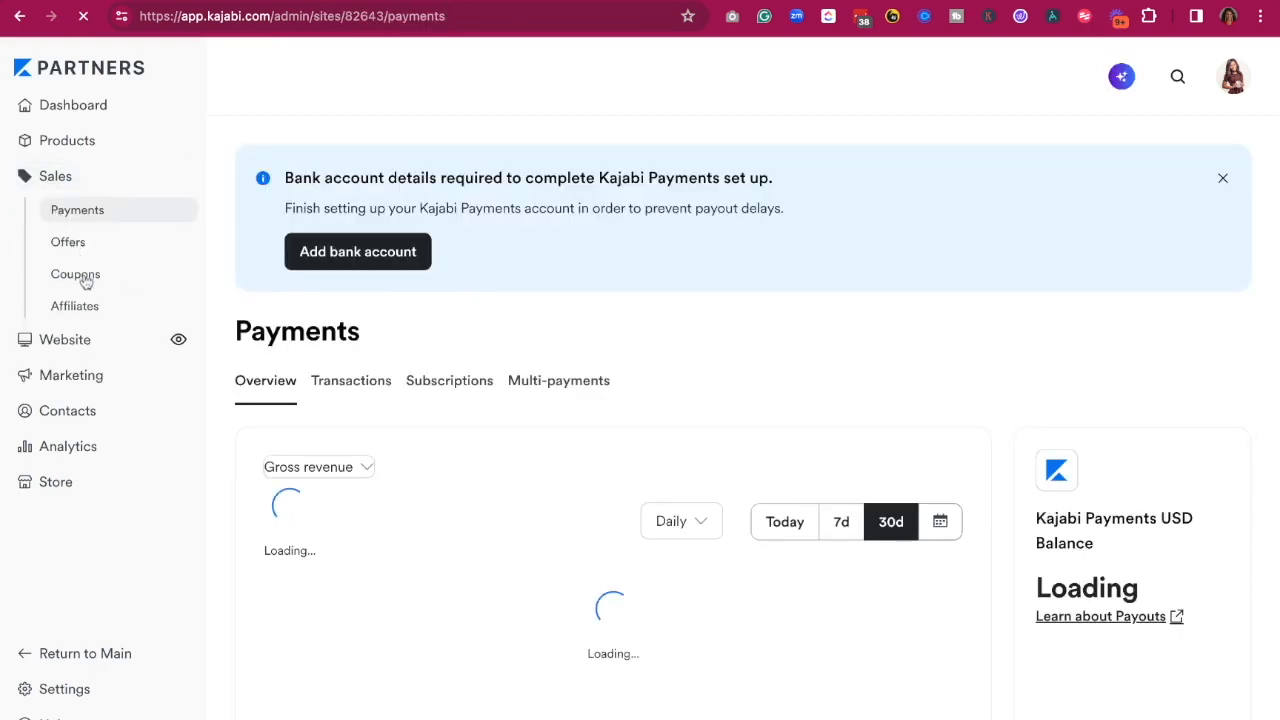
pyautogui.click(85, 277)
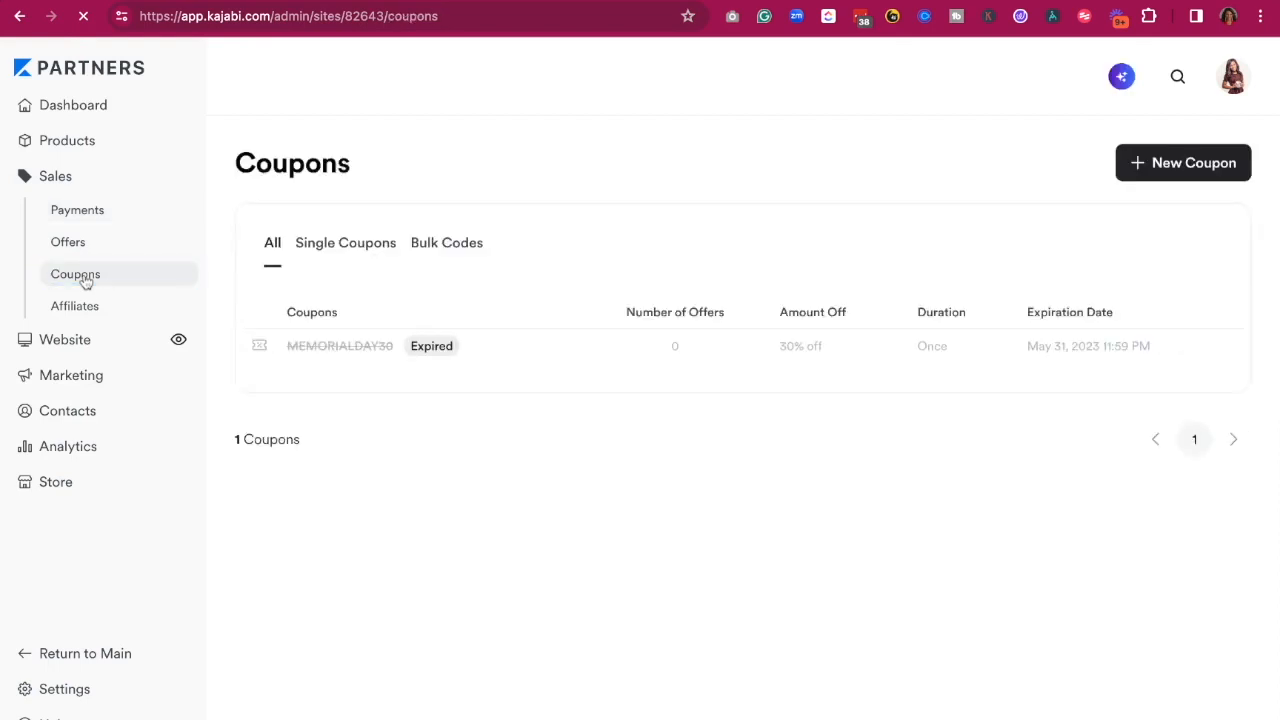
pyautogui.click(1168, 168)
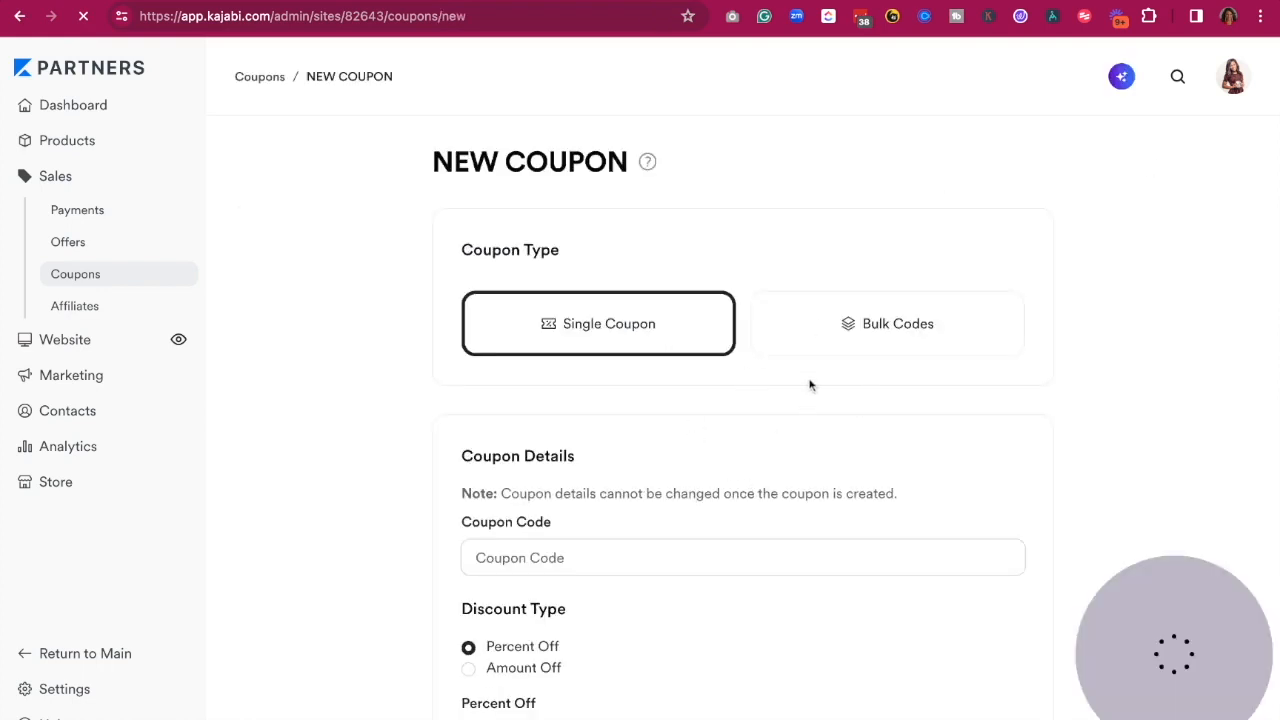
pyautogui.scroll(-3, 810, 385)
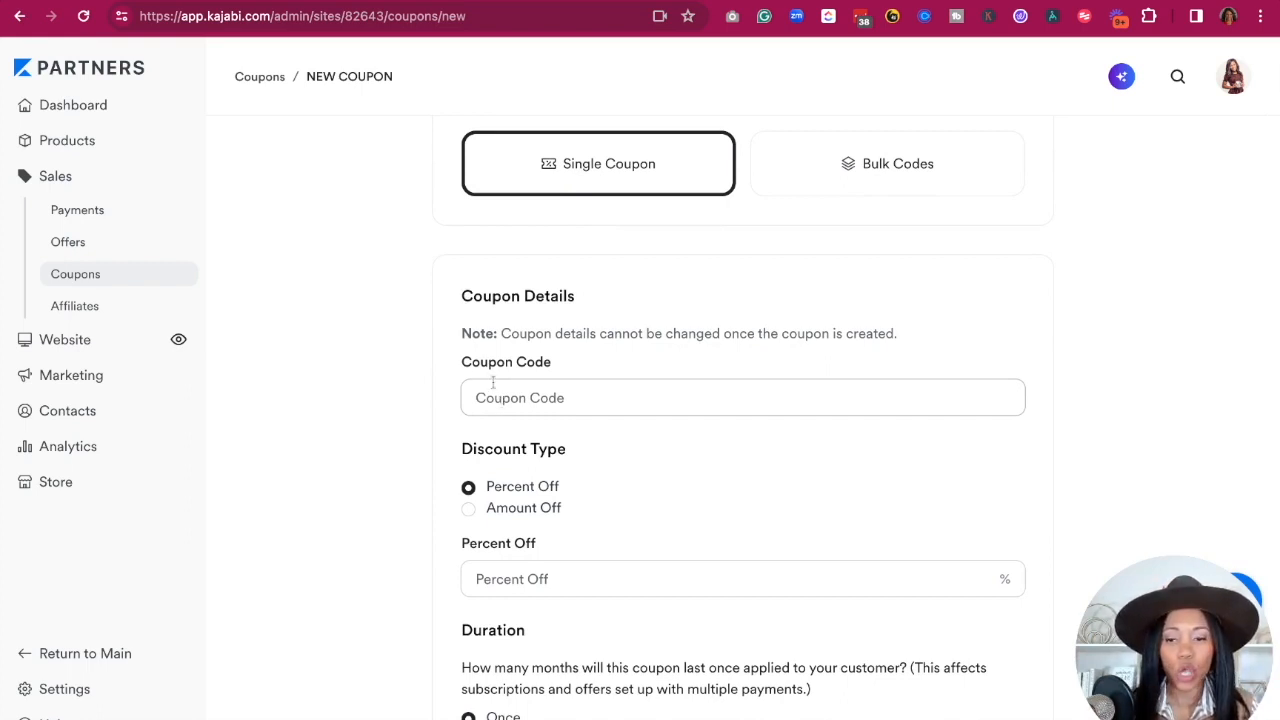
# - Enter 50OFF as the code of the new coupon
pyautogui.click(524, 398)
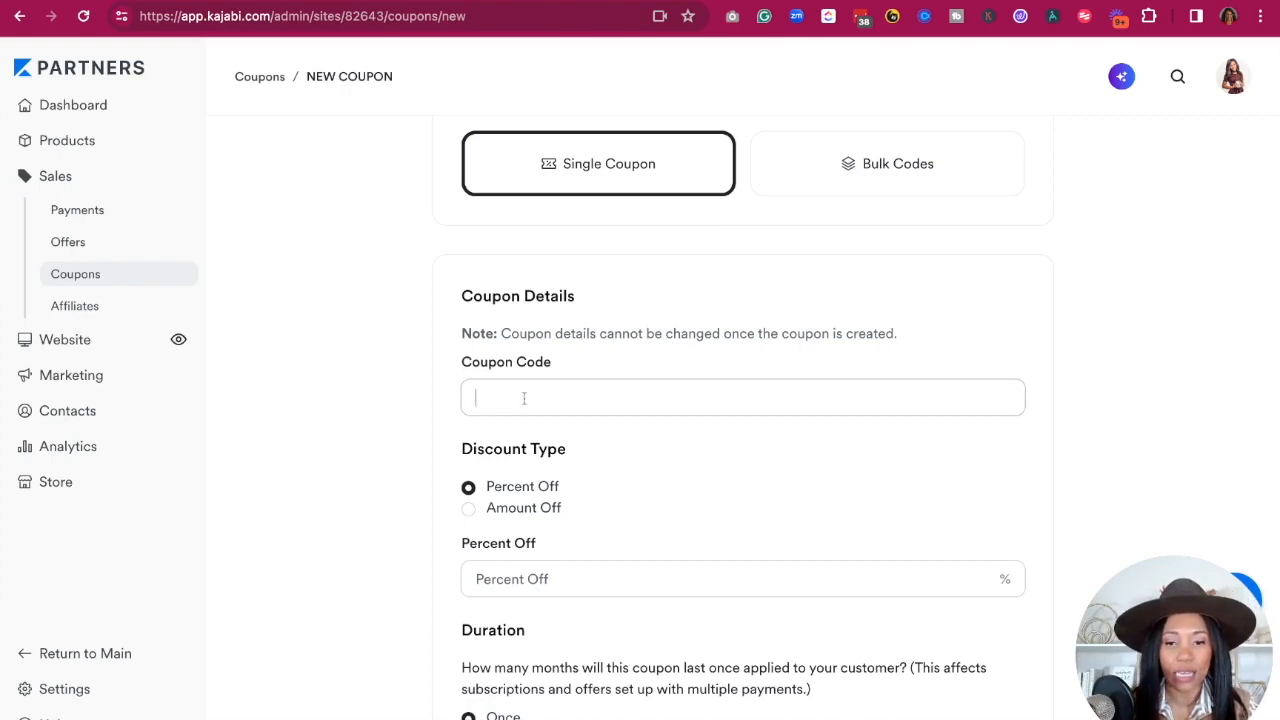
pyautogui.scroll(-3, 524, 398)
pyautogui.scroll(5, 510, 460)
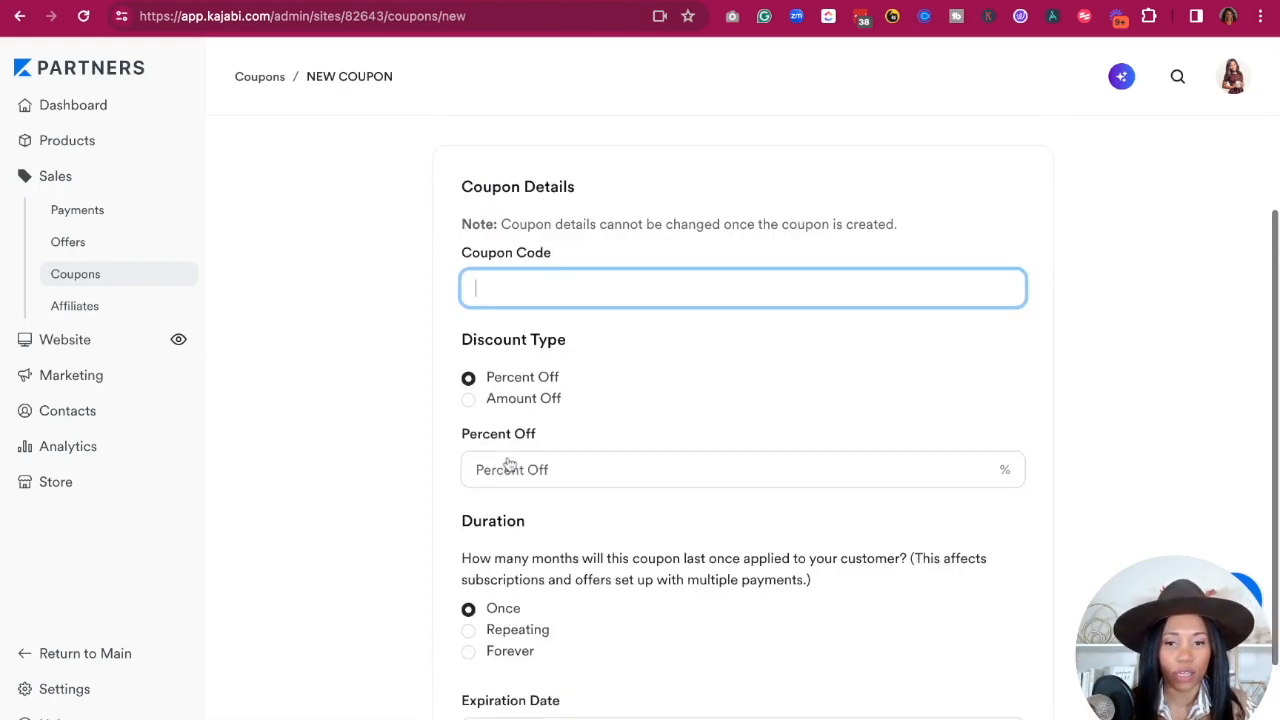
pyautogui.scroll(-1, 523, 557)
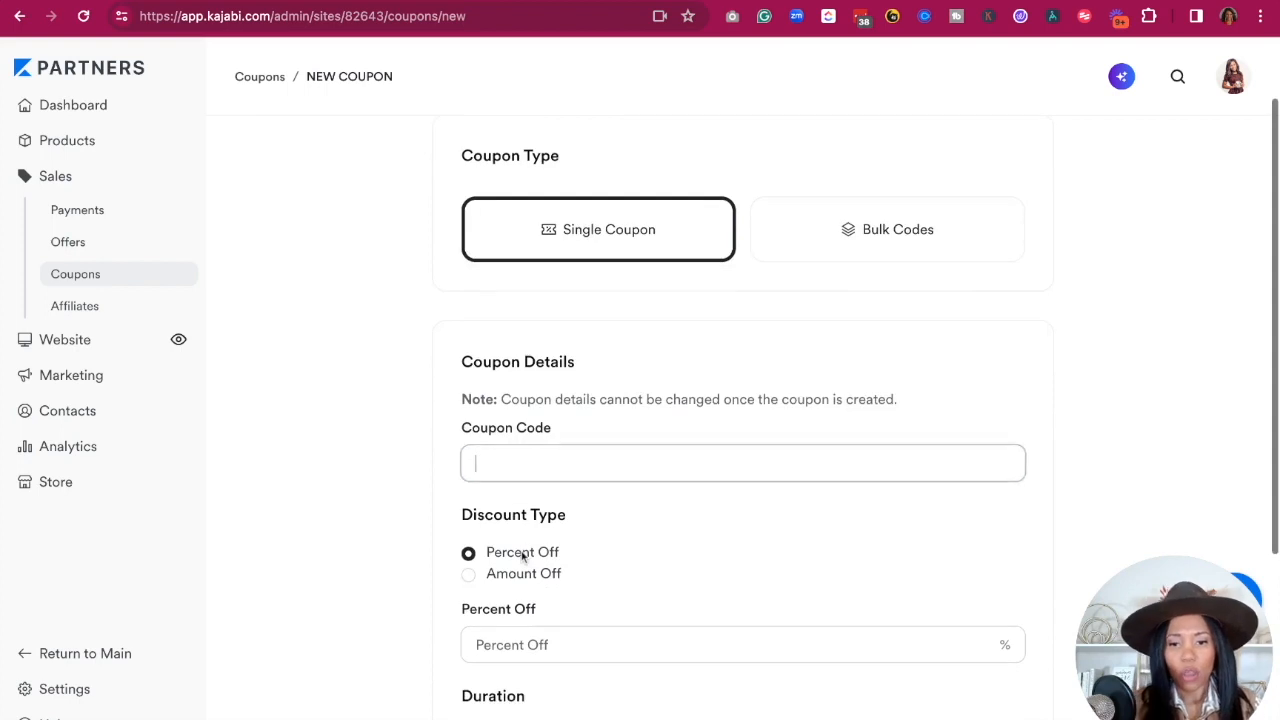
pyautogui.click(559, 452)
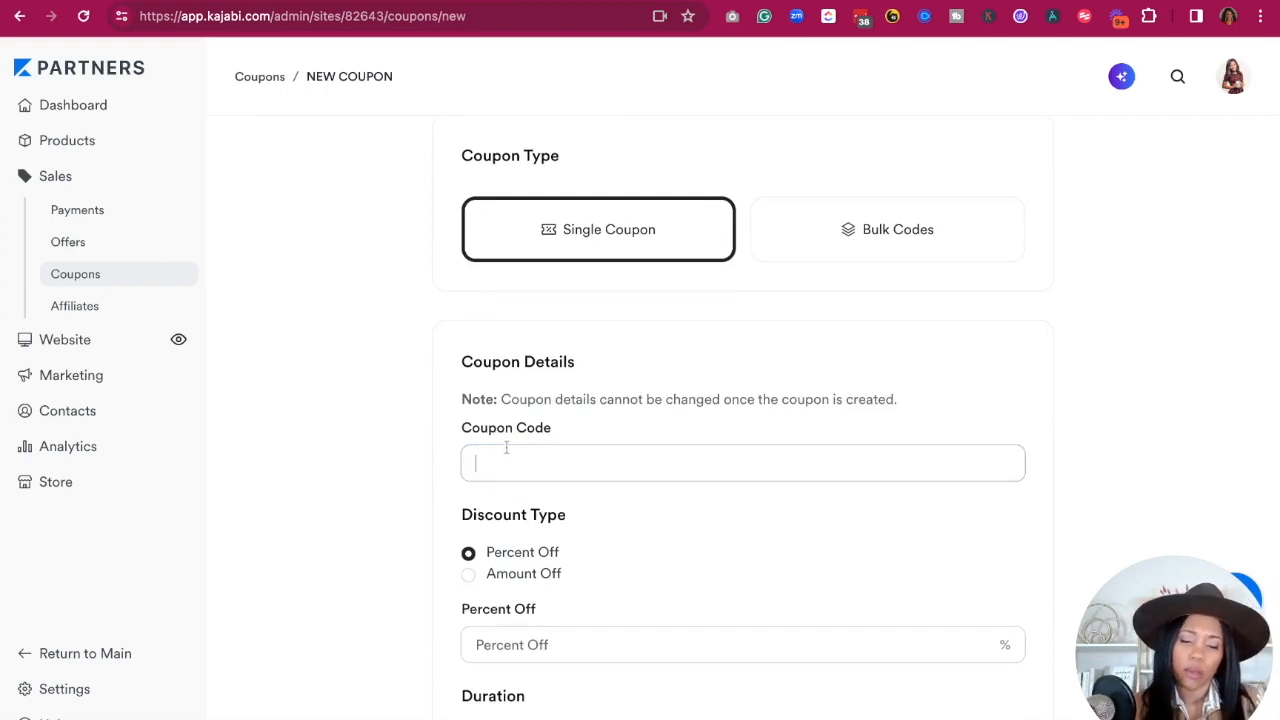
pyautogui.write('50')
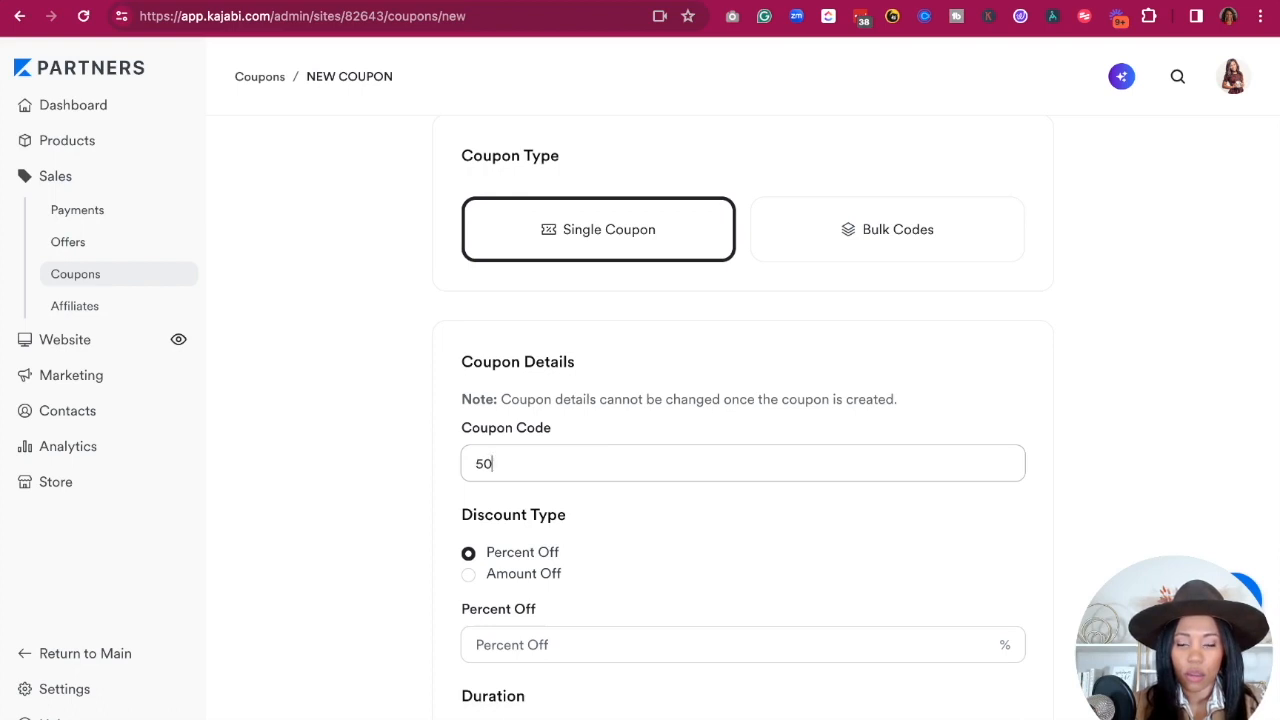
pyautogui.write('OFF')
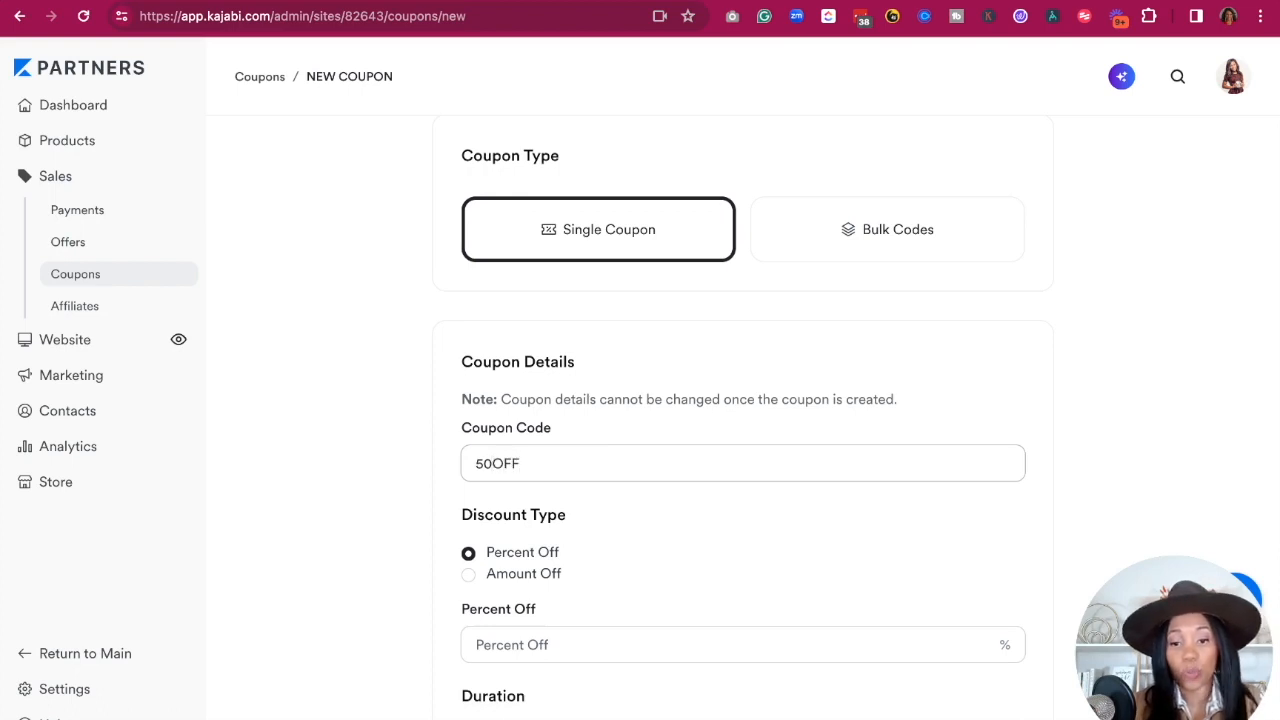
# - Set the coupon's discount to 50 percent, keeping Percent Off as the discount type
pyautogui.scroll(-2, 683, 437)
pyautogui.click(517, 528)
pyautogui.write('50')
pyautogui.click(654, 454)
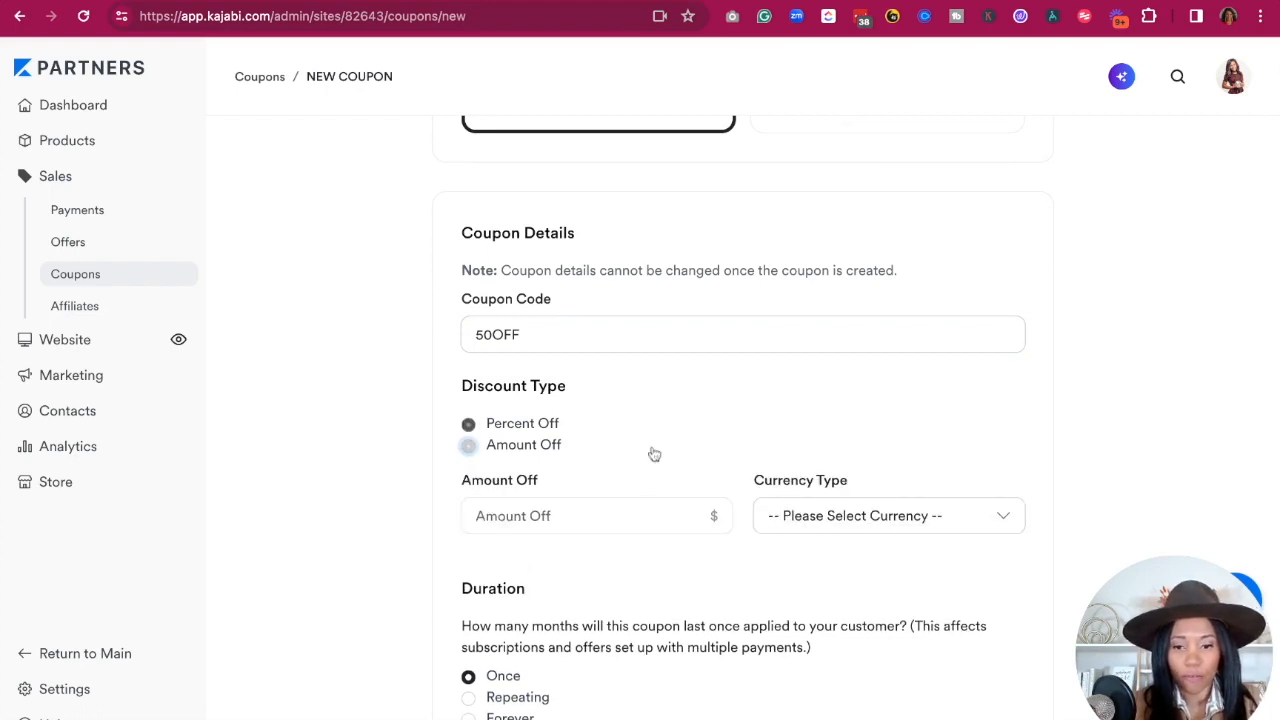
pyautogui.click(466, 424)
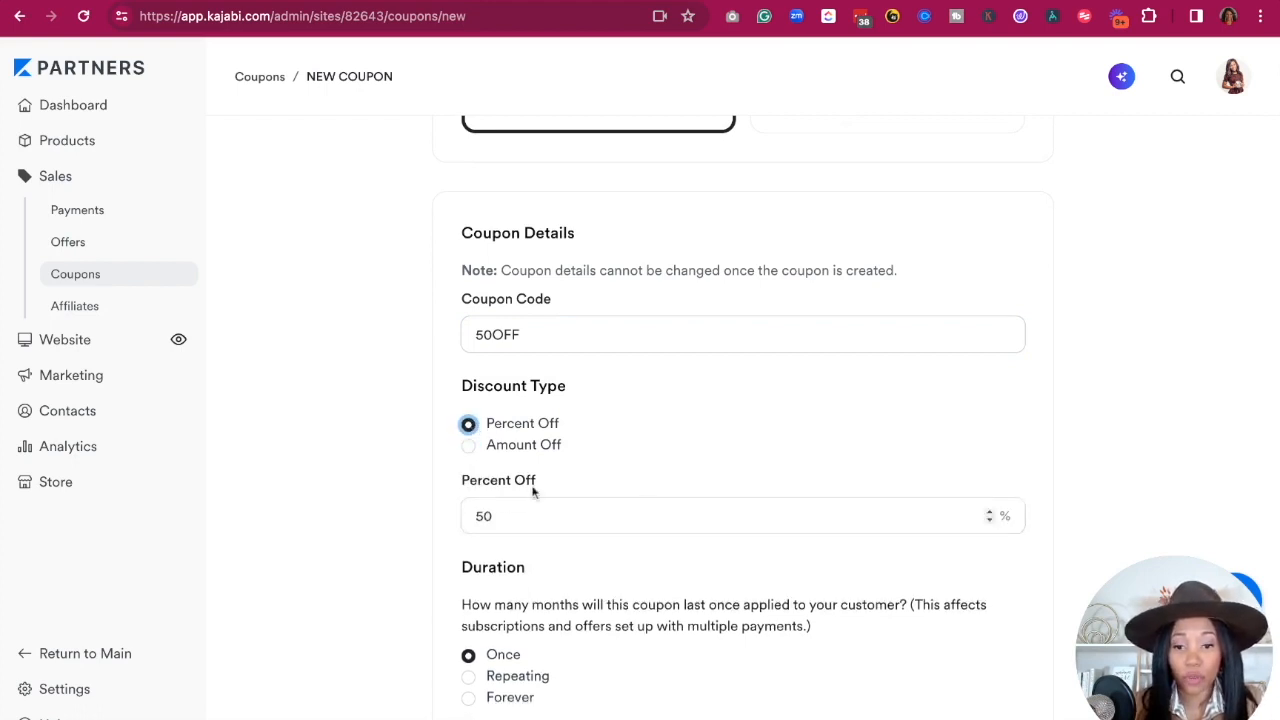
# - Set the coupon's expiration date to February 10, 2024
pyautogui.scroll(-2, 584, 587)
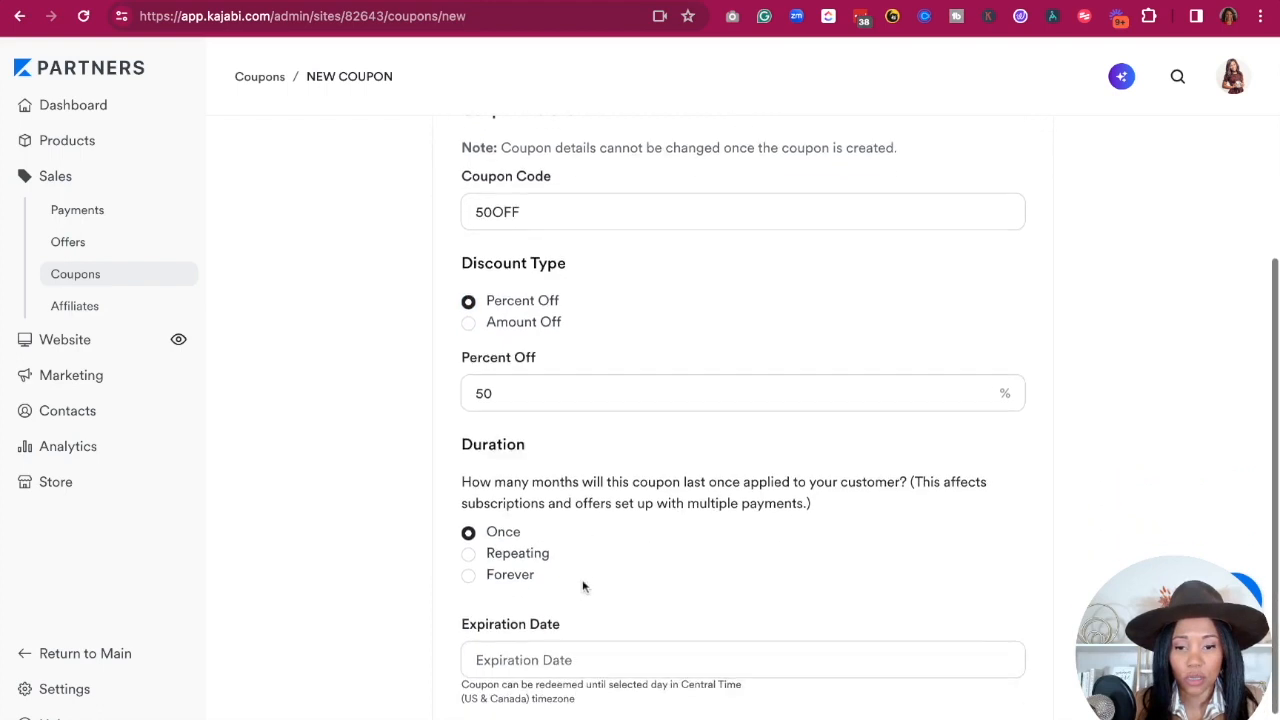
pyautogui.scroll(-1, 584, 587)
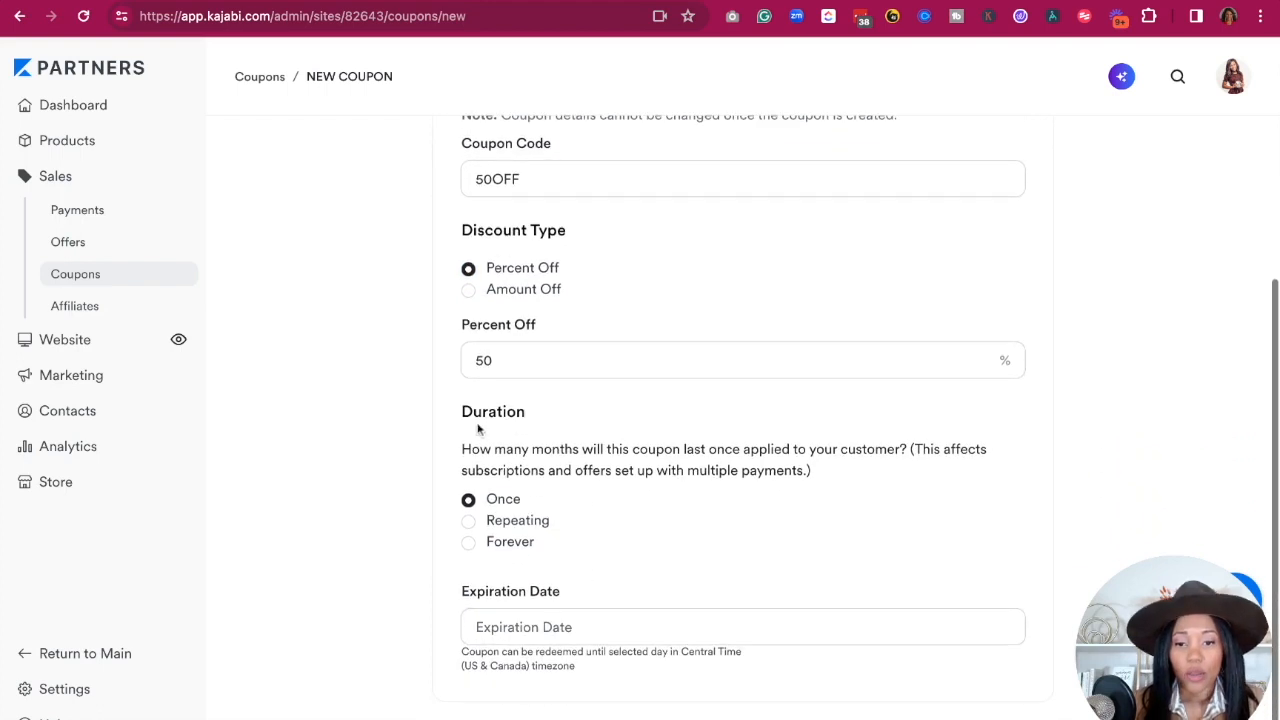
pyautogui.click(527, 626)
pyautogui.scroll(-2, 694, 514)
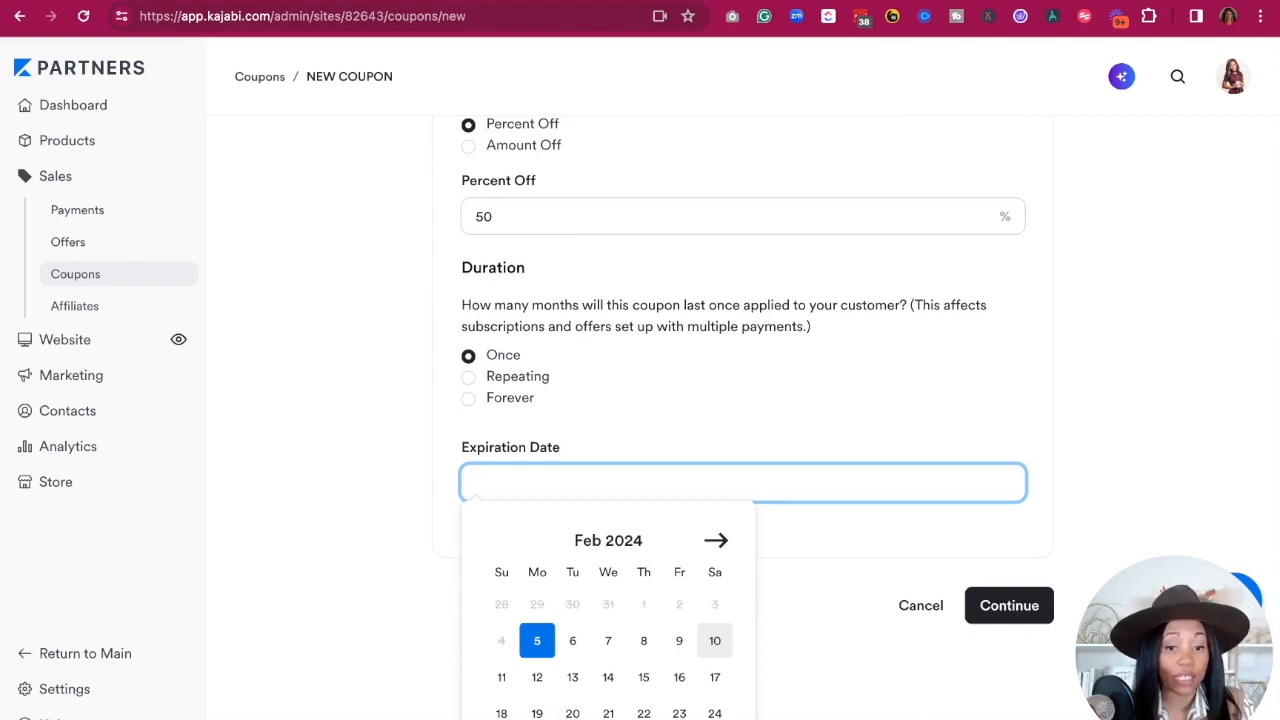
pyautogui.click(715, 640)
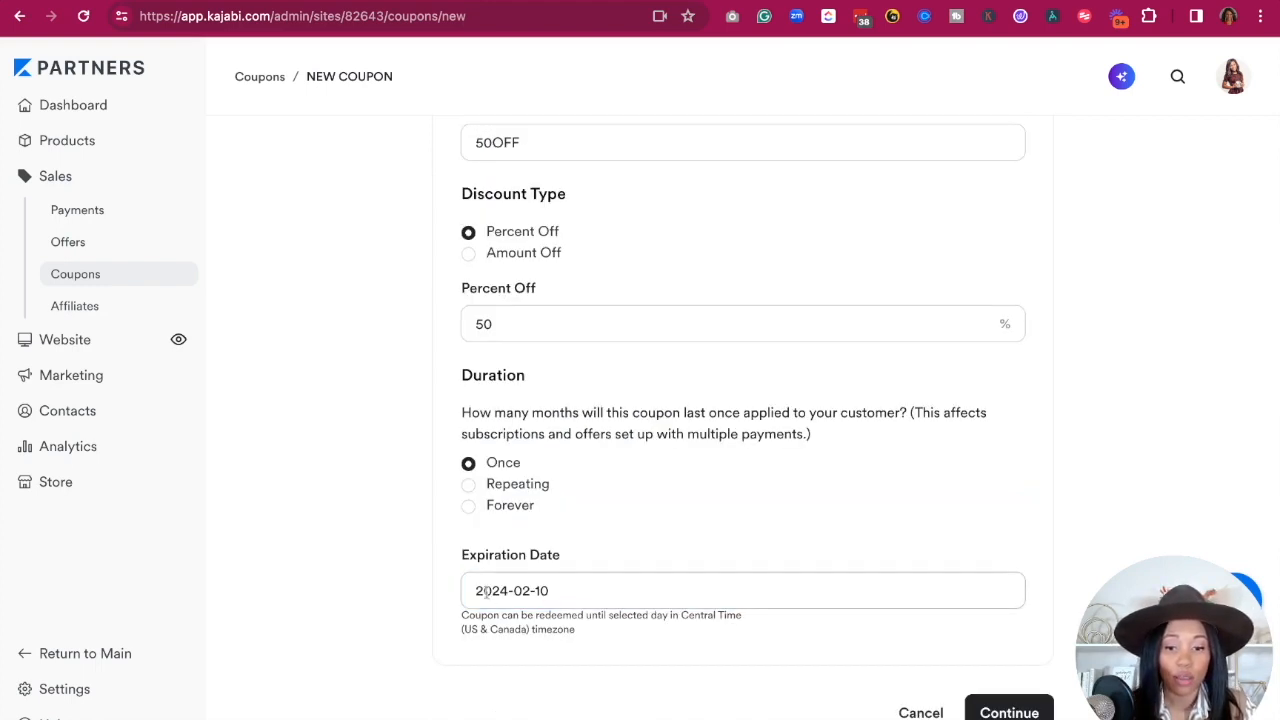
# - Change the coupon's expiration date to February 9, 2024, create the coupon and go to its included offers
pyautogui.click(556, 592)
pyautogui.scroll(-2, 712, 645)
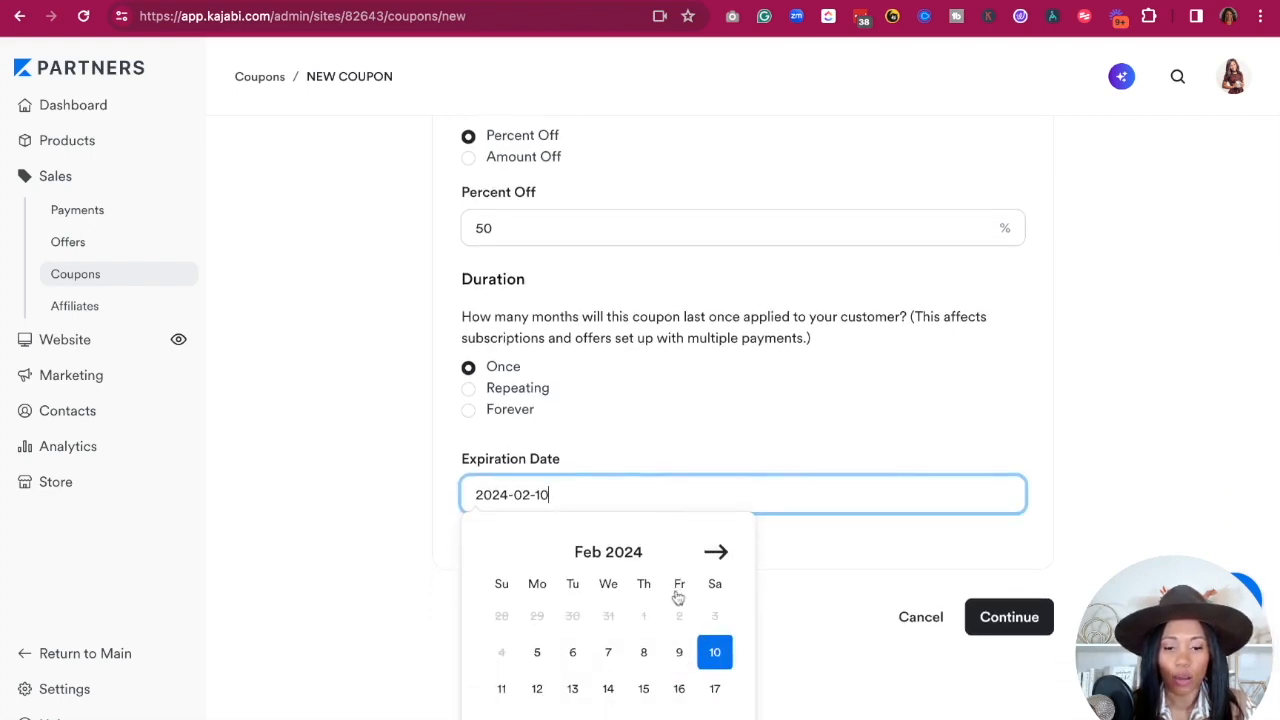
pyautogui.click(680, 656)
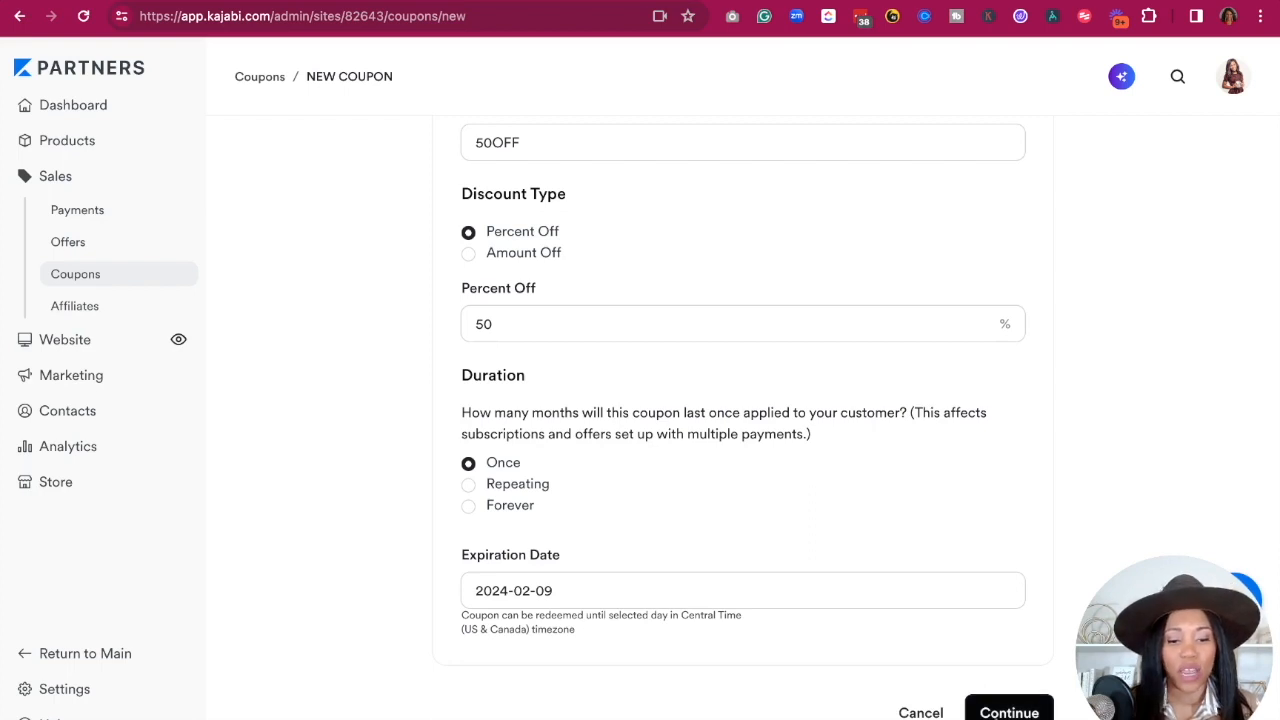
pyautogui.click(996, 713)
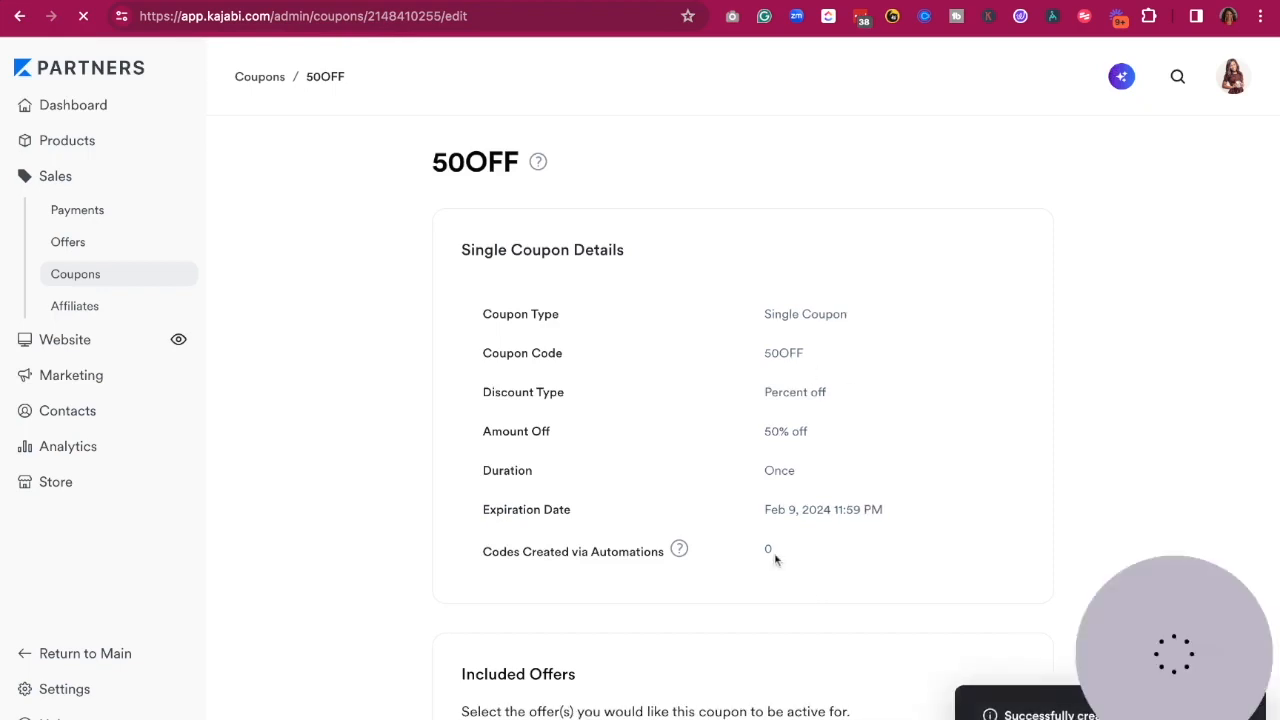
pyautogui.scroll(-2, 775, 558)
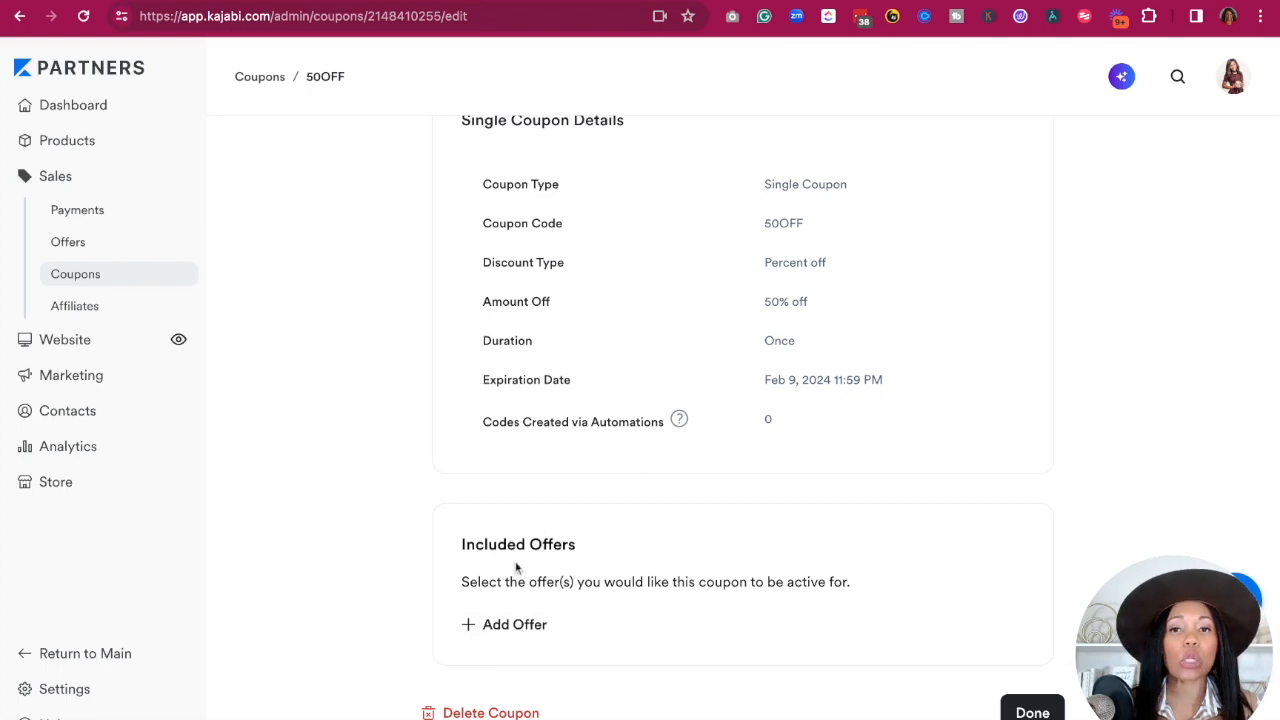
# - Add Test community #1 to the coupon's included offers
pyautogui.click(519, 625)
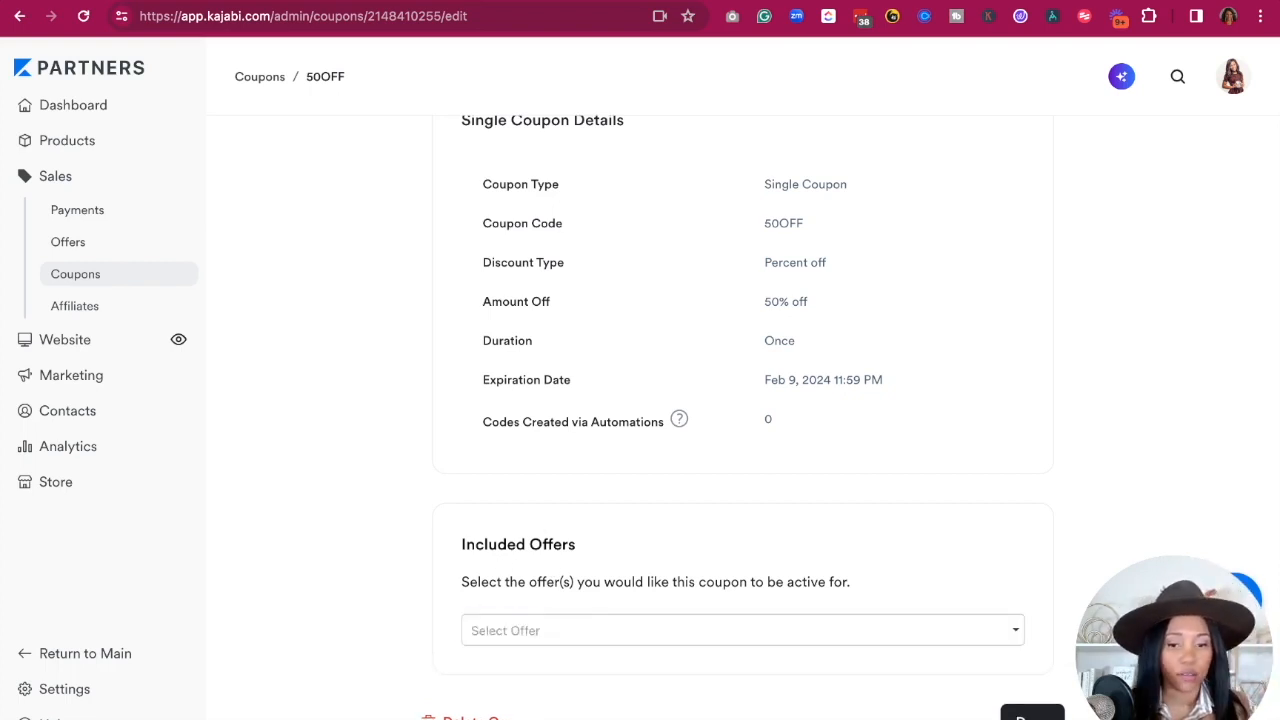
pyautogui.click(540, 630)
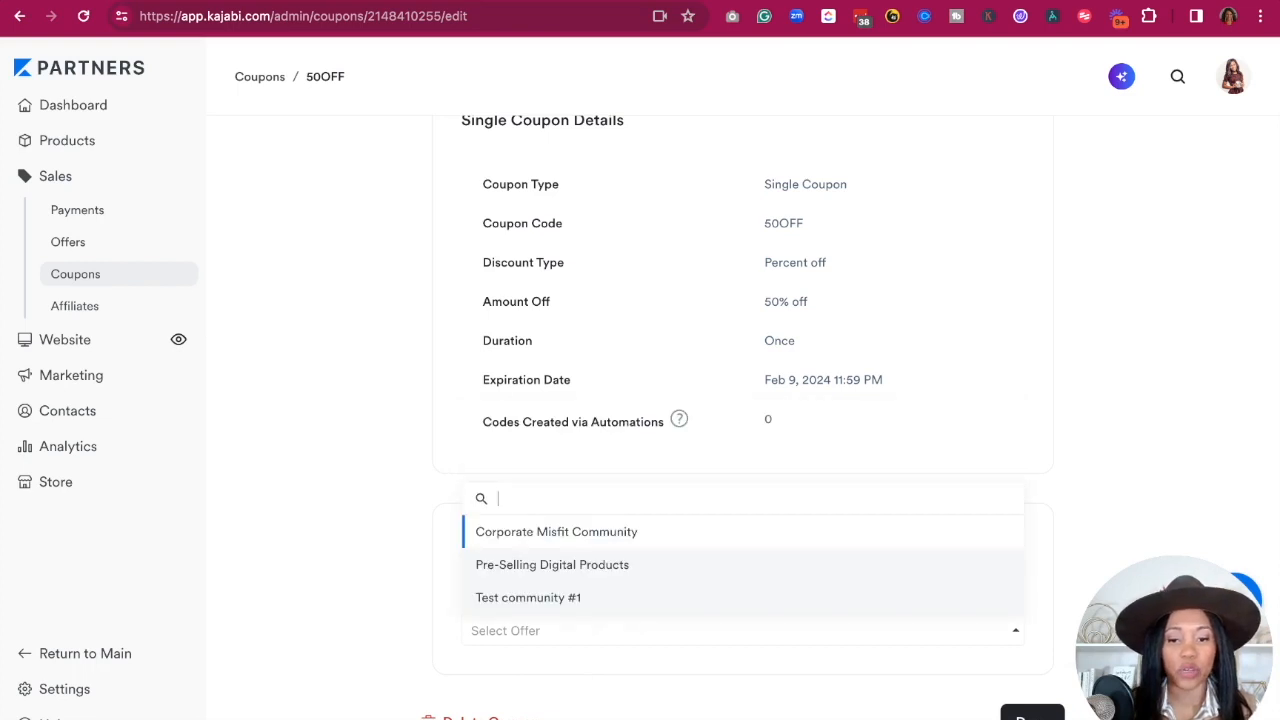
pyautogui.click(525, 600)
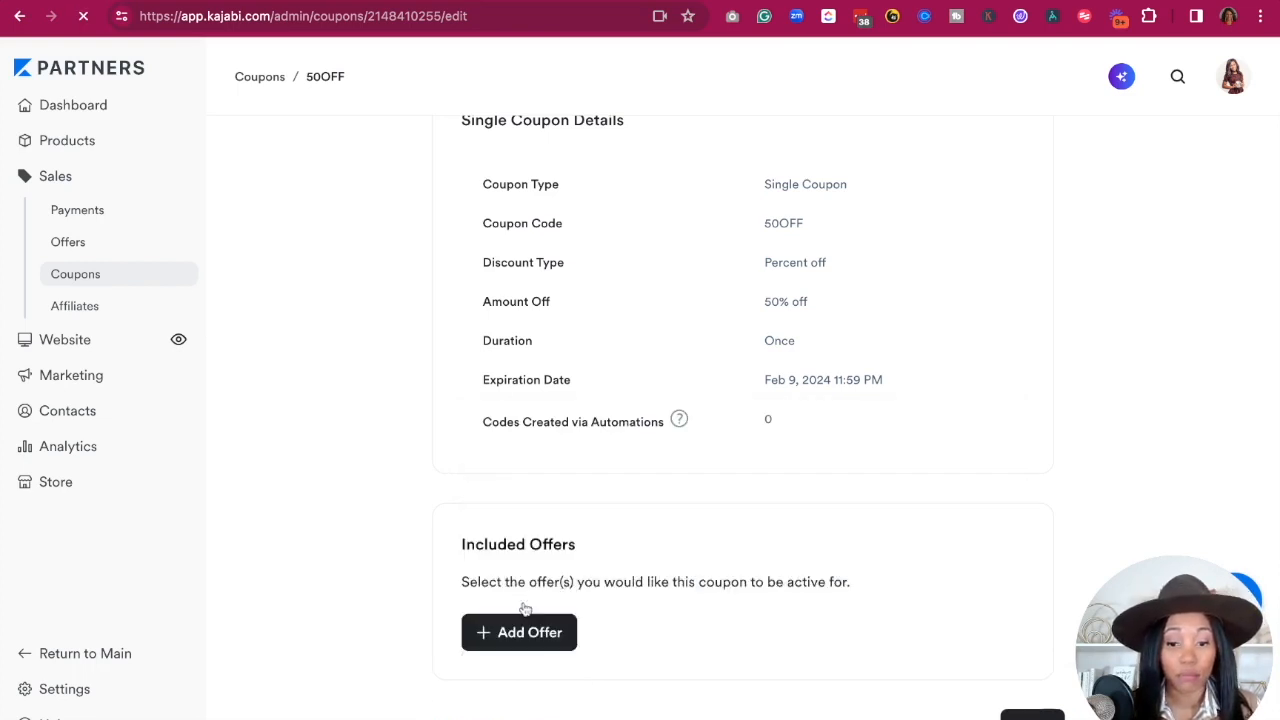
# - Review the 50OFF coupon's details and copy the discount link for the Test community #1 offer
pyautogui.scroll(2, 737, 602)
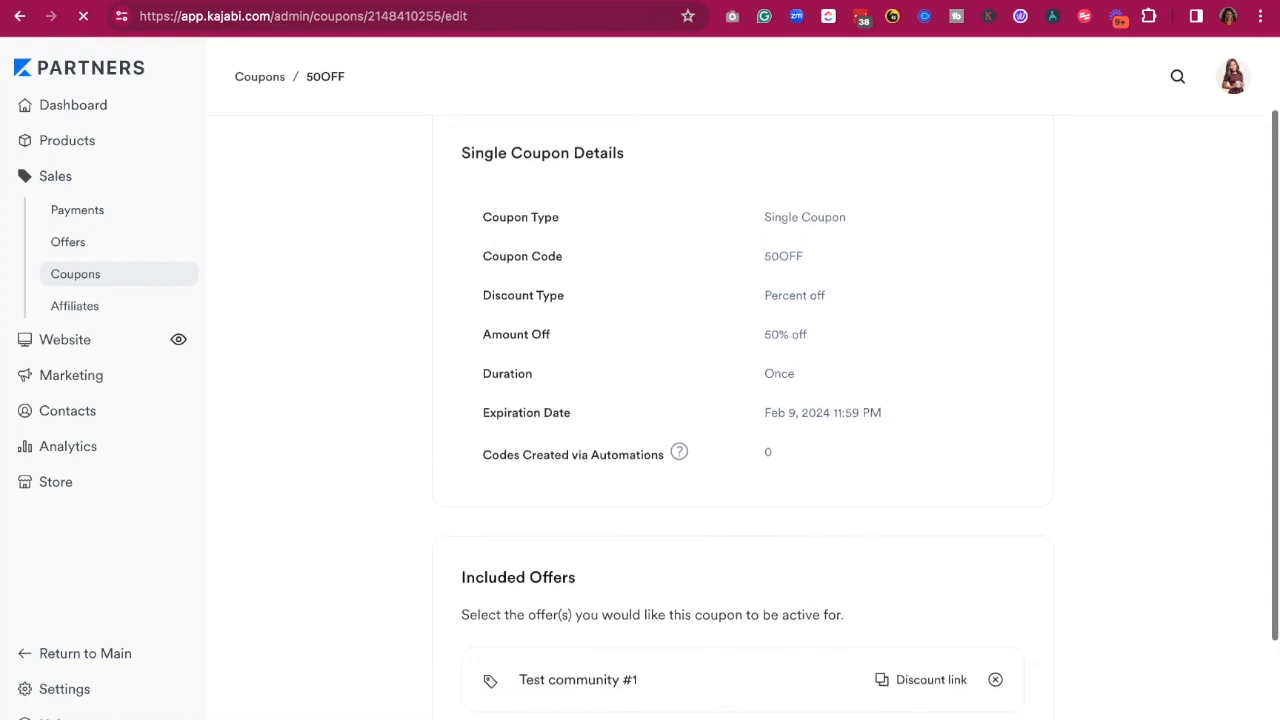
pyautogui.scroll(-2, 736, 602)
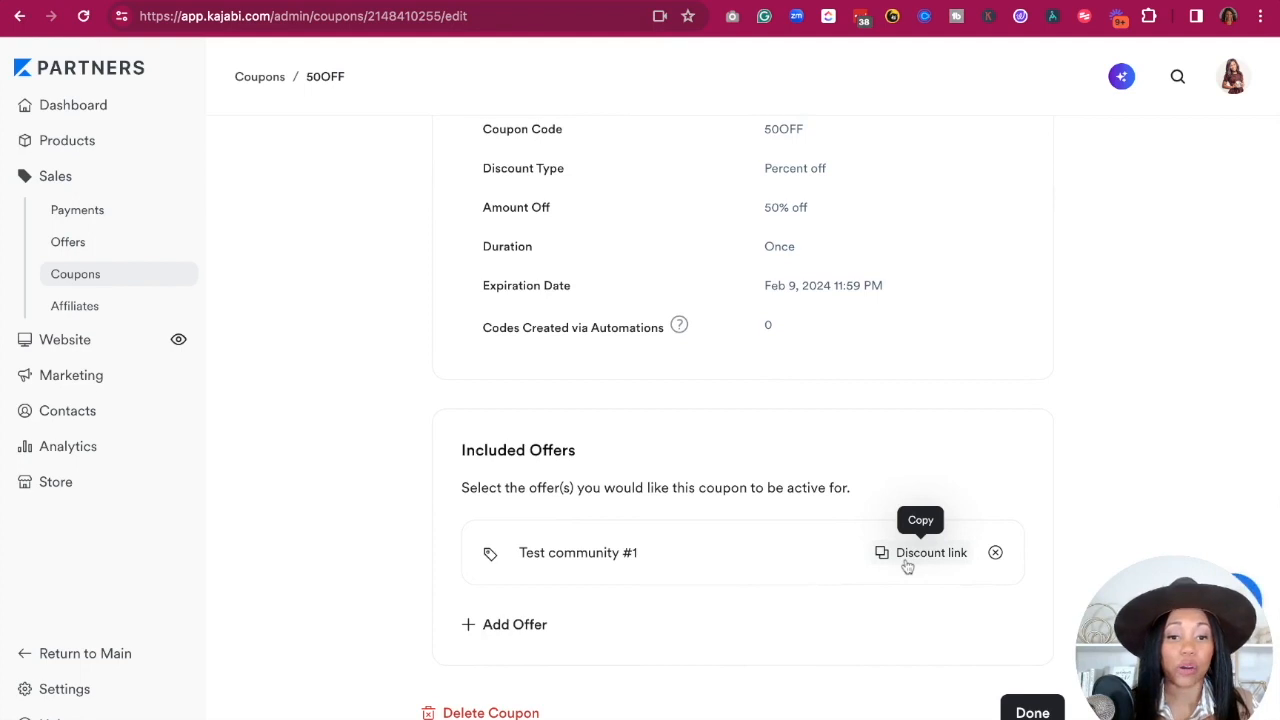
pyautogui.scroll(3, 890, 500)
pyautogui.doubleClick(806, 357)
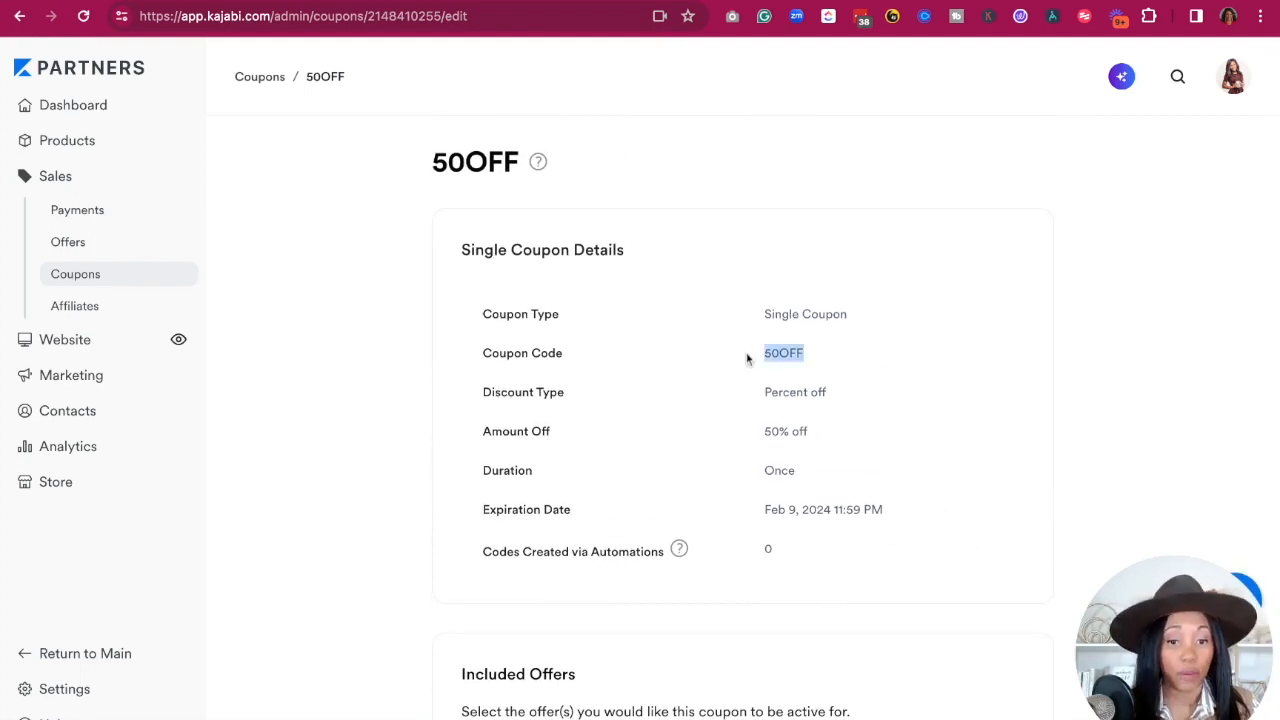
pyautogui.scroll(-3, 880, 480)
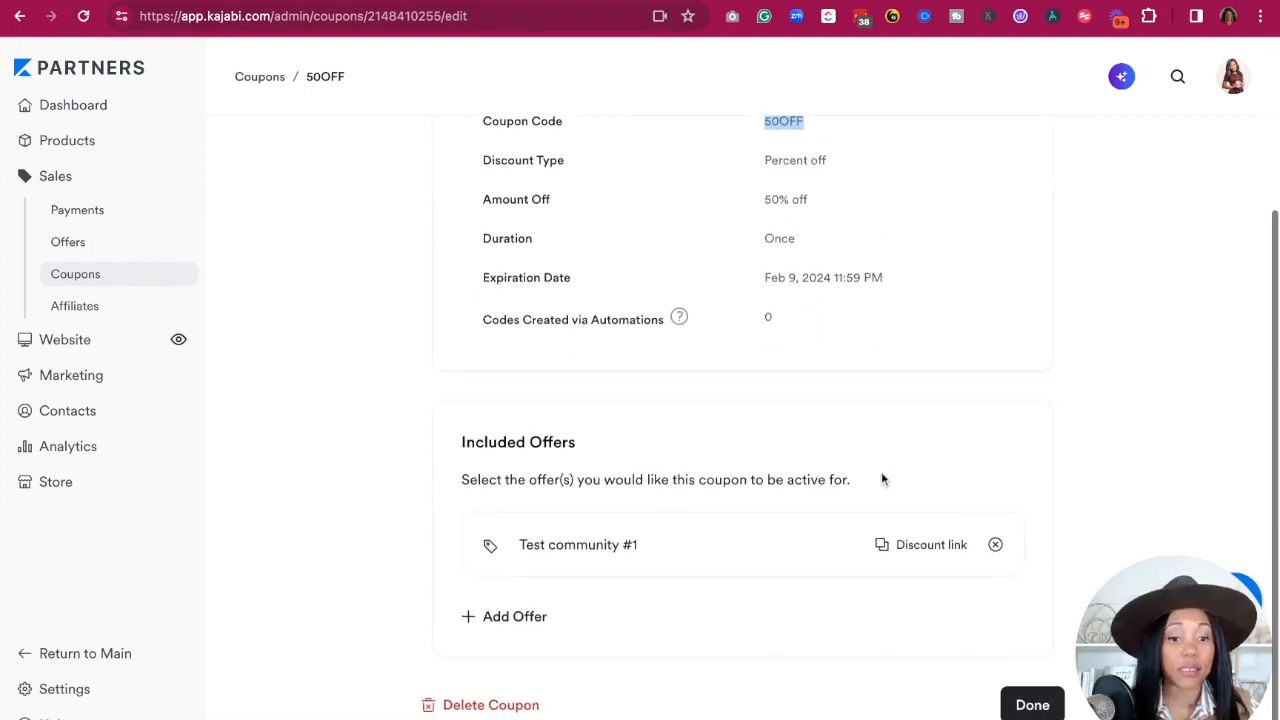
pyautogui.click(938, 557)
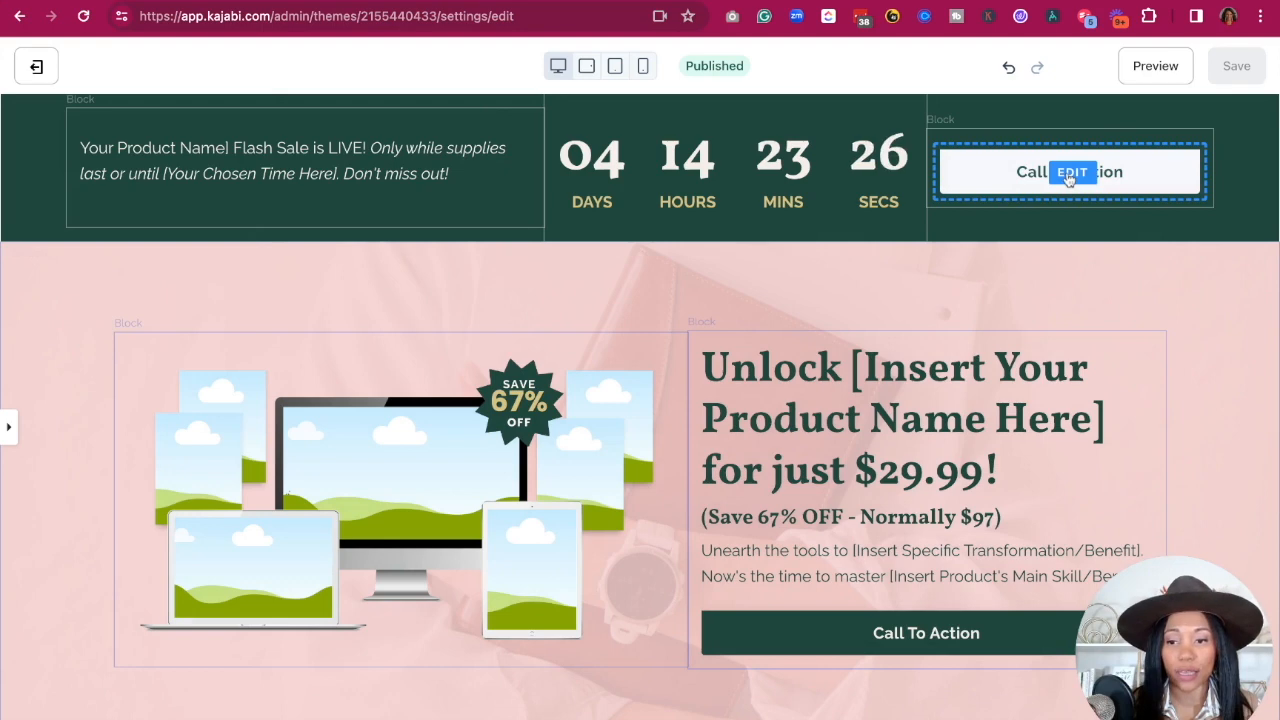
# - In the page editor, link the countdown bar's Call To Action button to the copied discount link using Go to a URL, and save
pyautogui.scroll(-1, 18, 450)
pyautogui.click(9, 427)
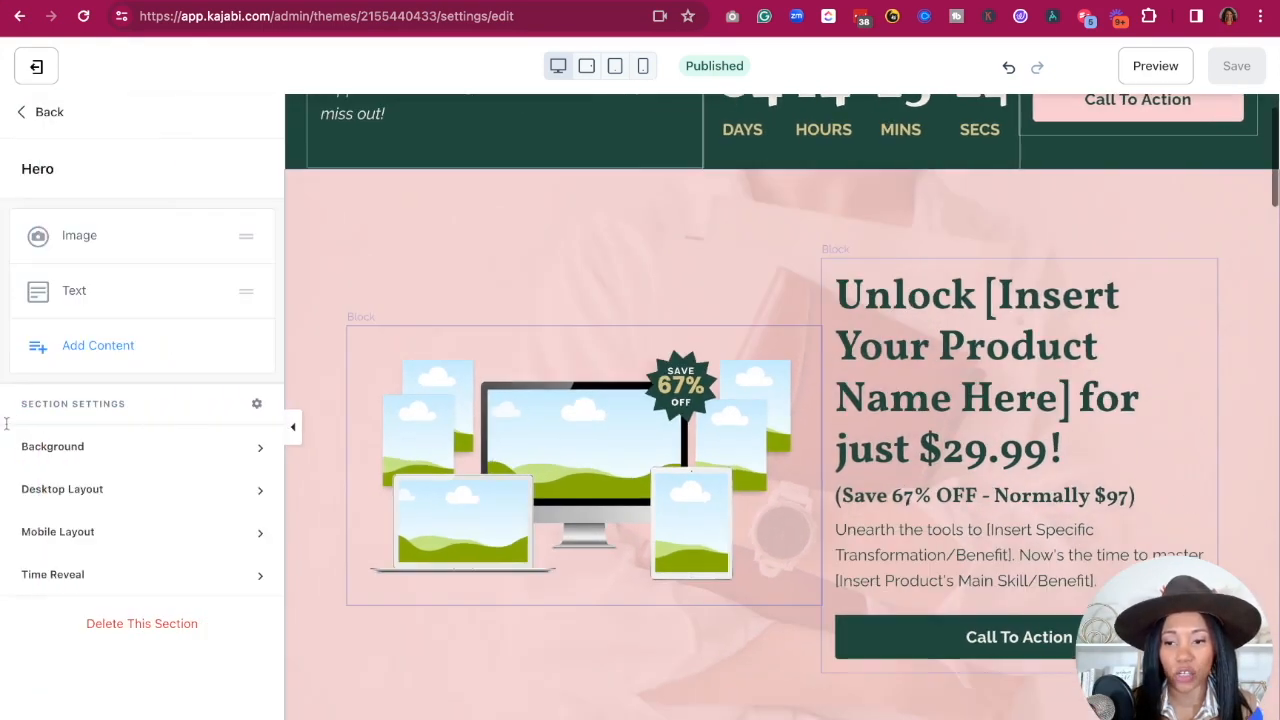
pyautogui.click(1112, 117)
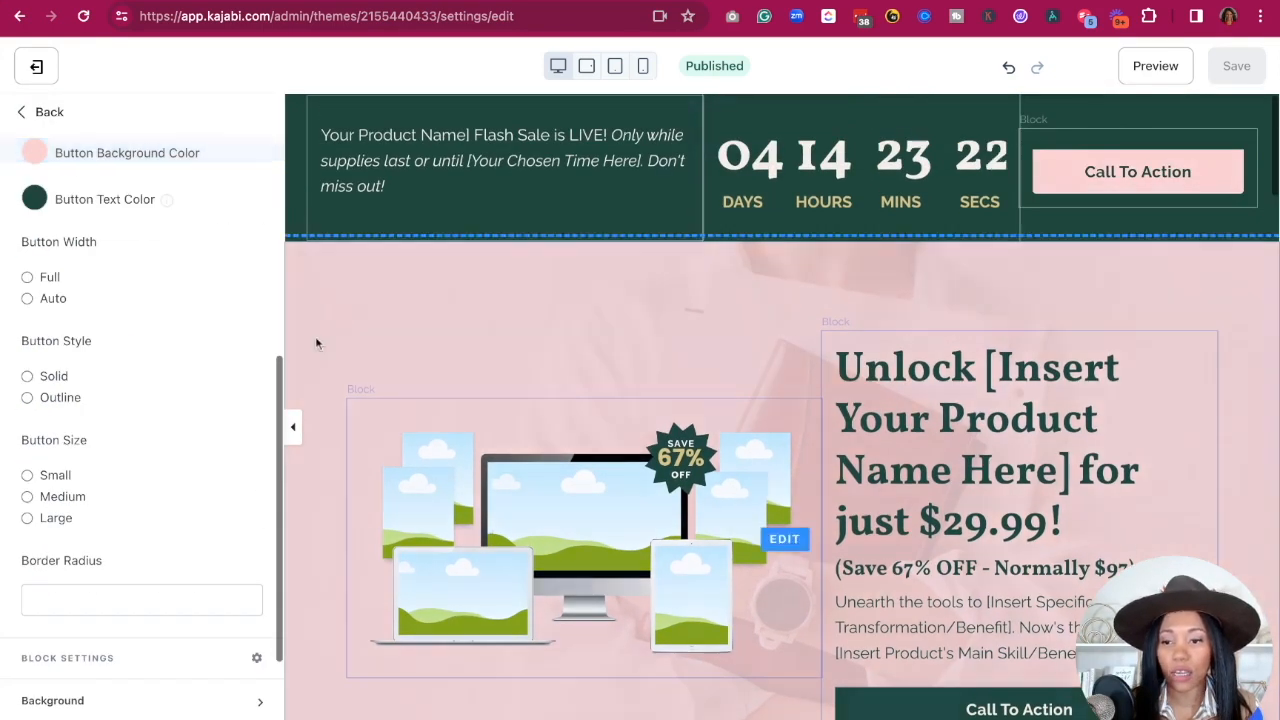
pyautogui.scroll(5, 166, 420)
pyautogui.click(132, 441)
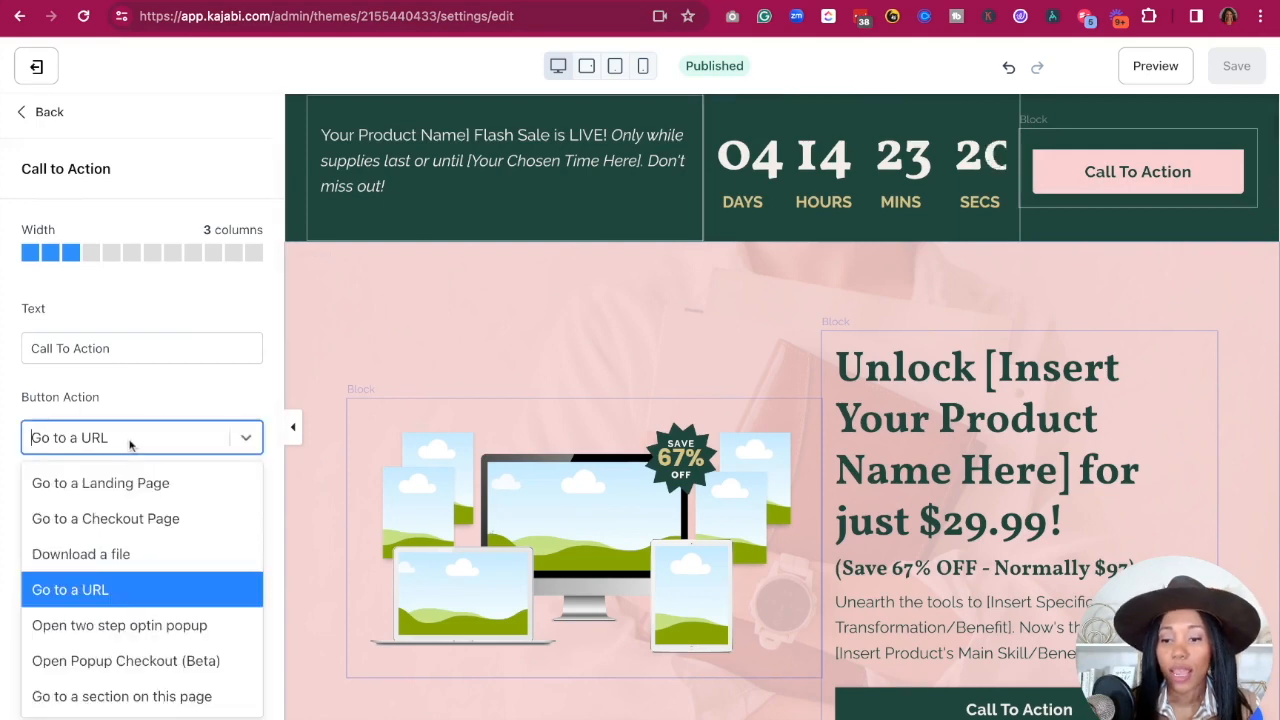
pyautogui.click(107, 590)
pyautogui.click(96, 488)
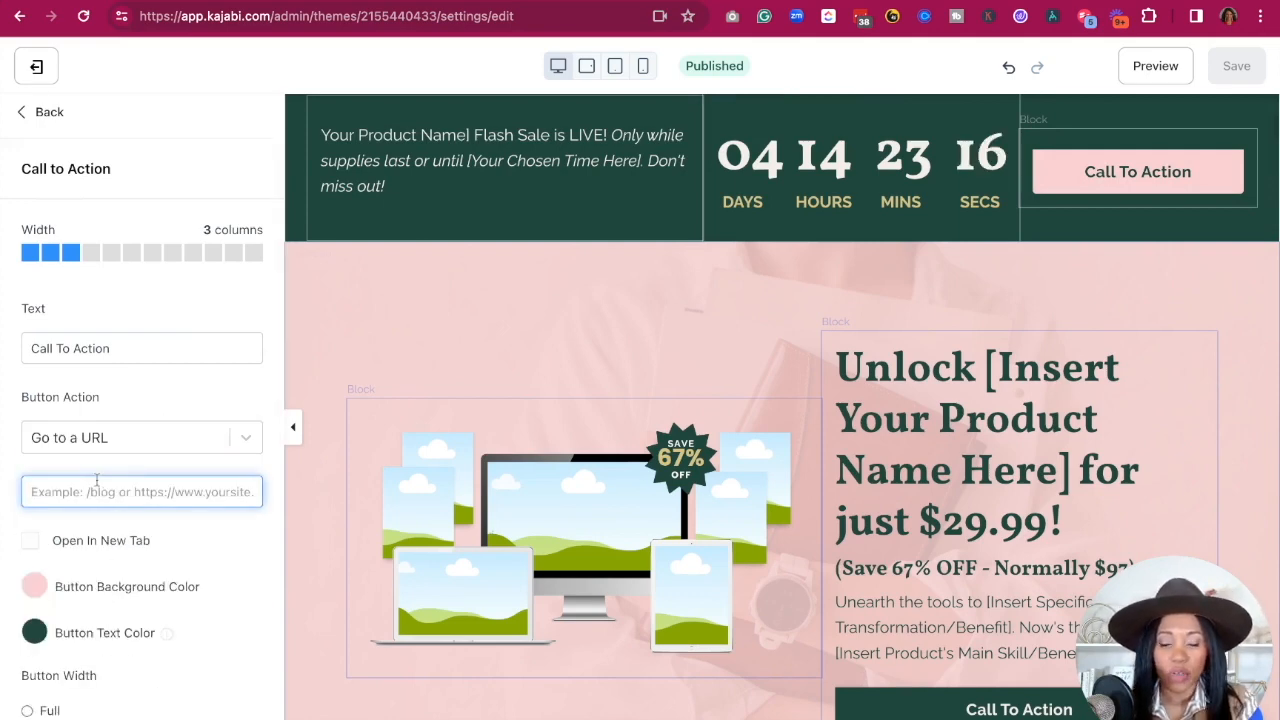
pyautogui.hotkey('ctrl', 'v')
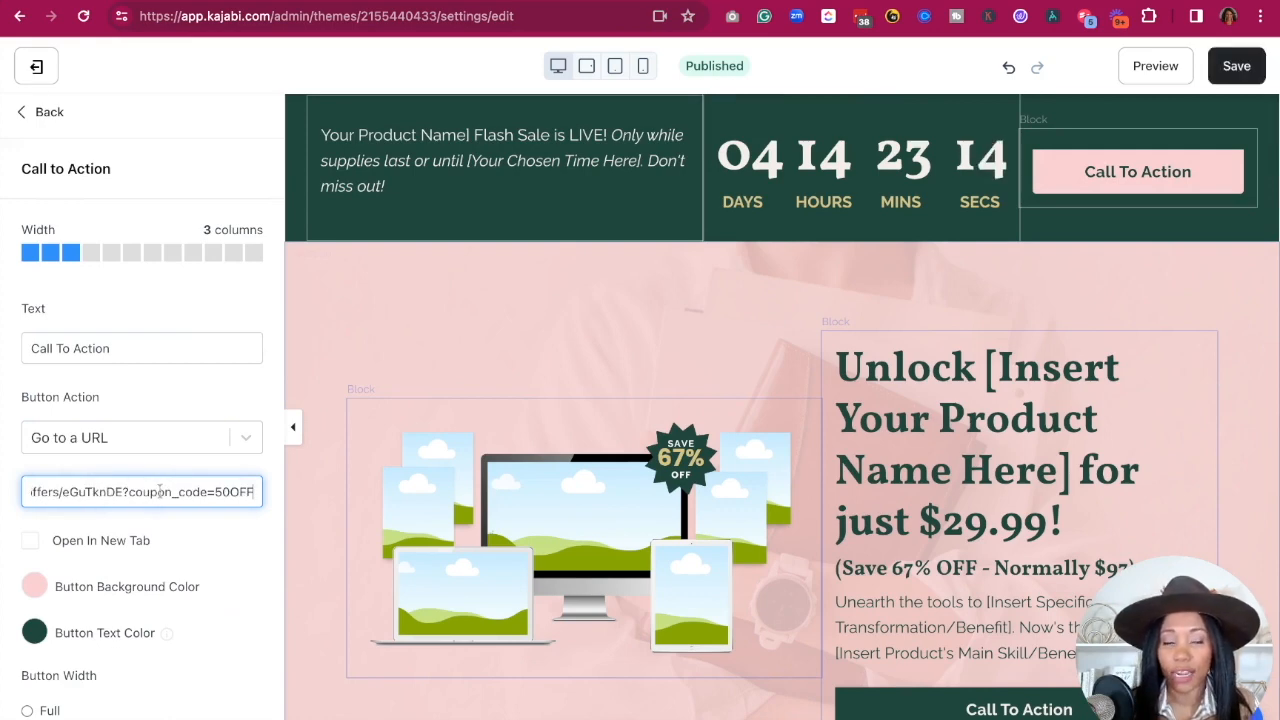
pyautogui.click(1212, 66)
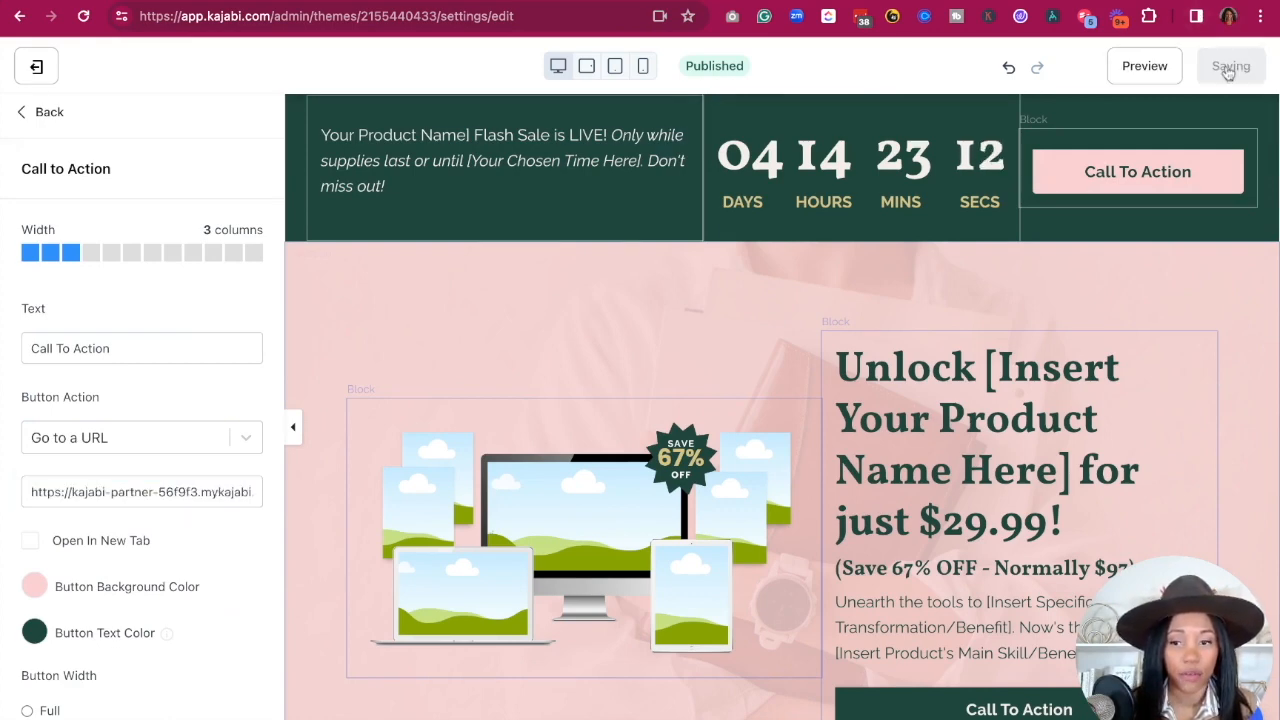
pyautogui.click(133, 442)
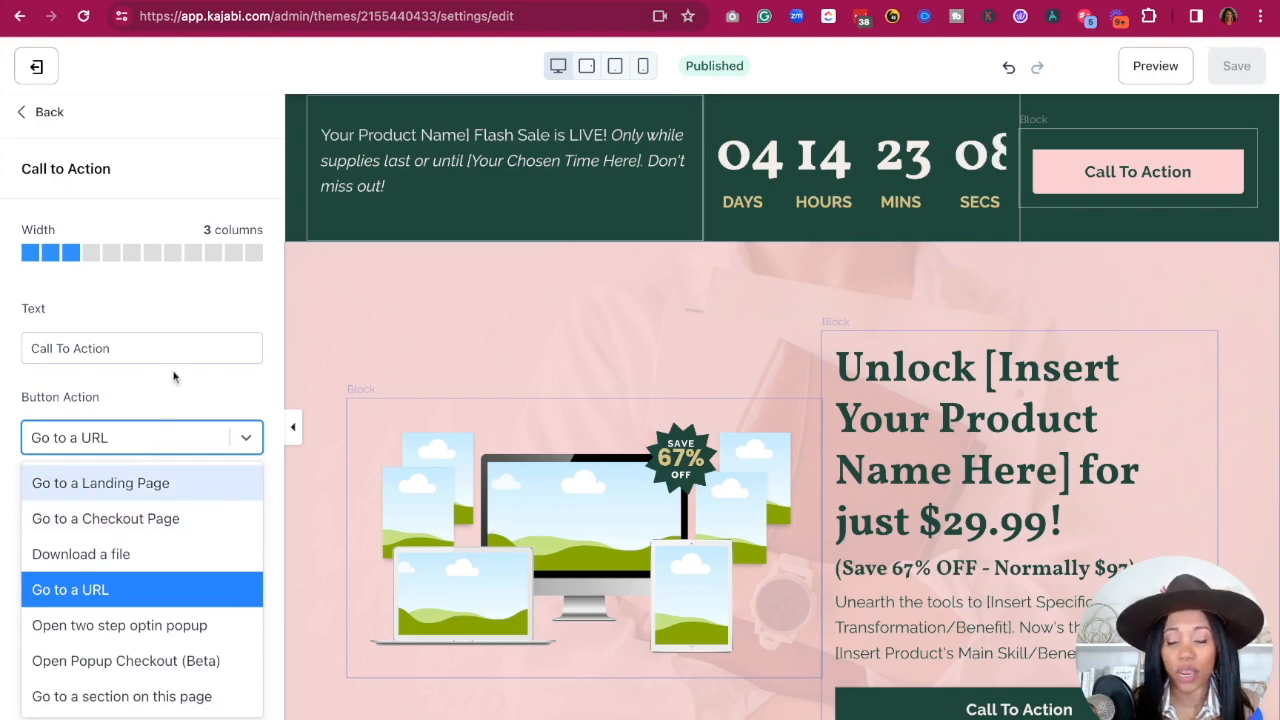
pyautogui.click(168, 400)
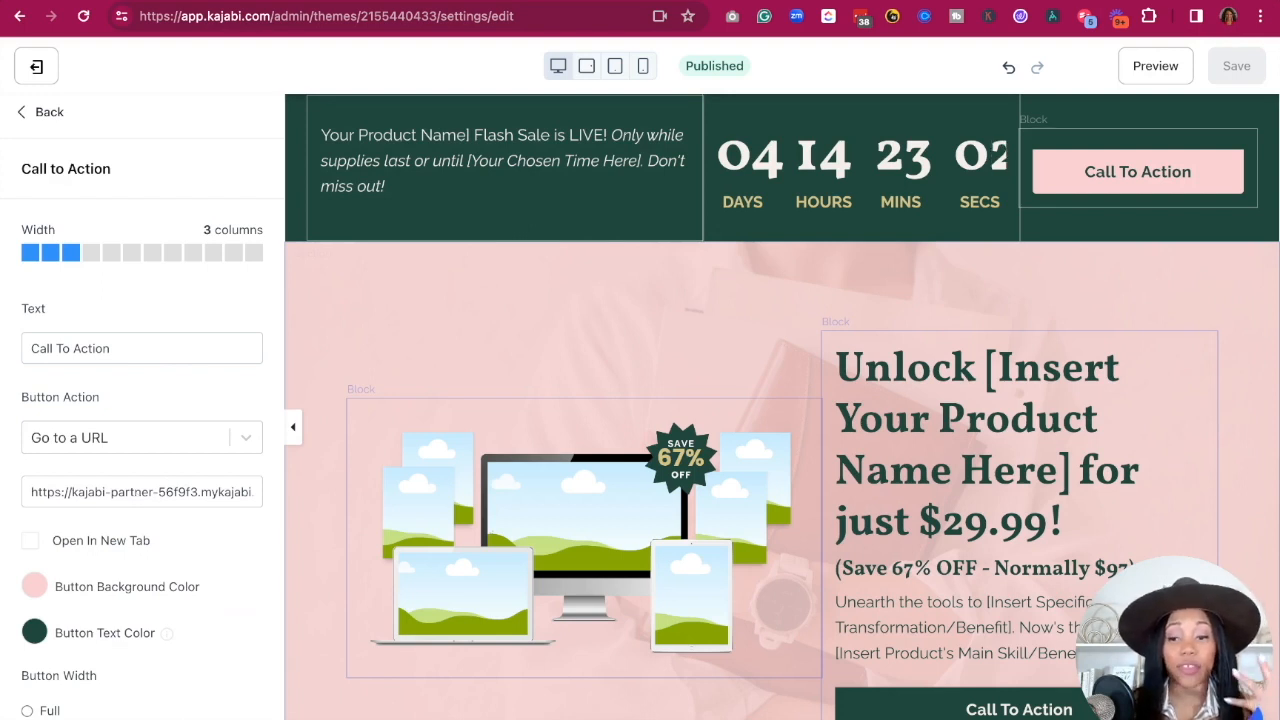
# - Preview the sales page, follow the countdown bar's Call To Action button to the offer checkout, and return to the page editor
pyautogui.click(1158, 70)
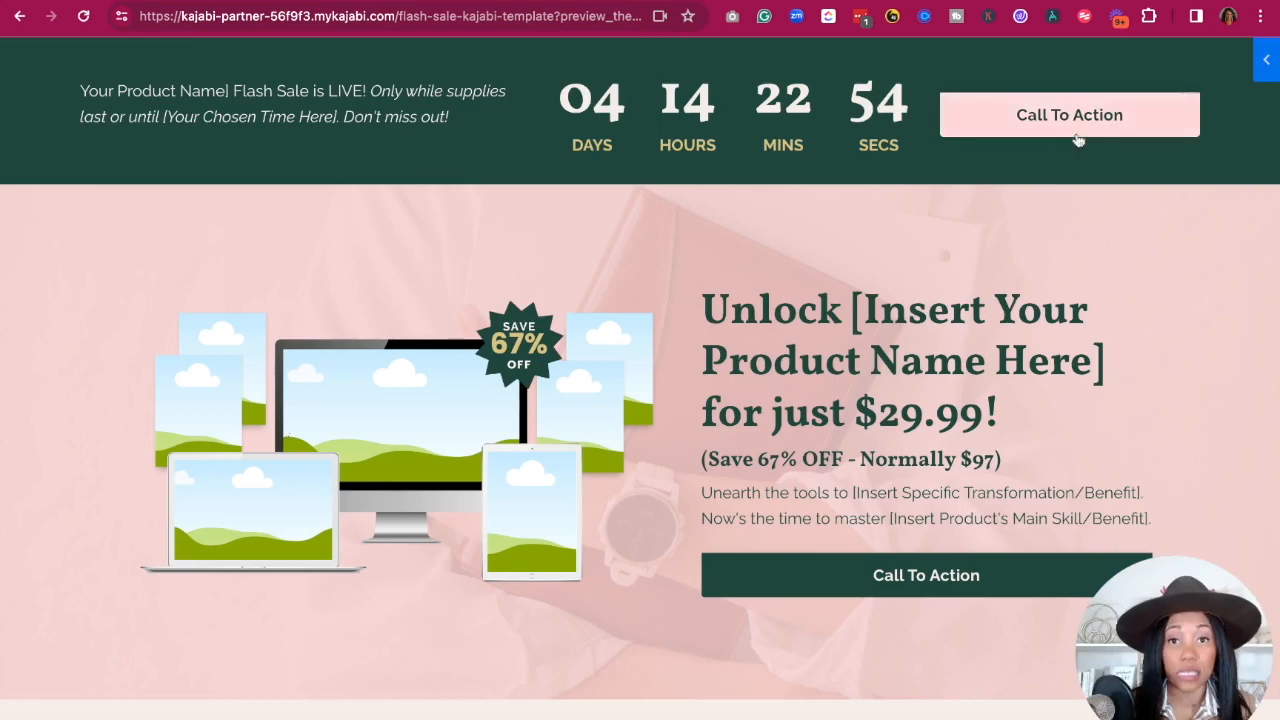
pyautogui.click(988, 131)
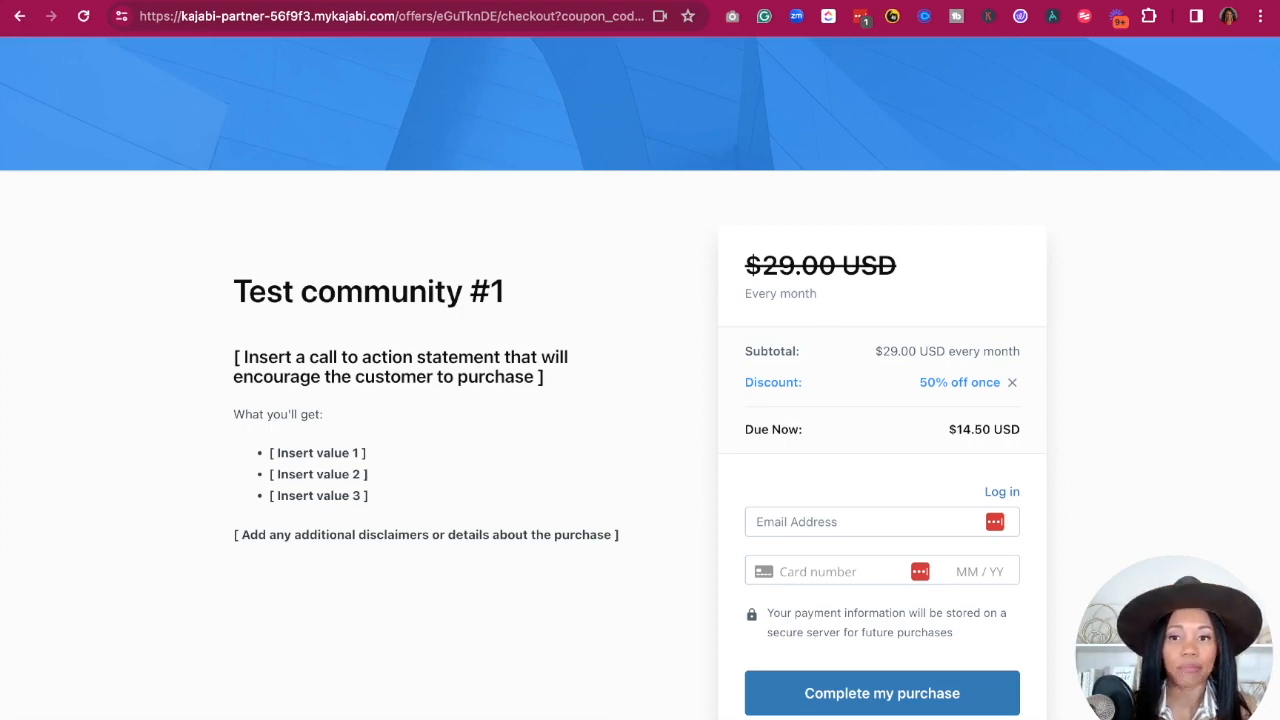
pyautogui.click(420, 1)
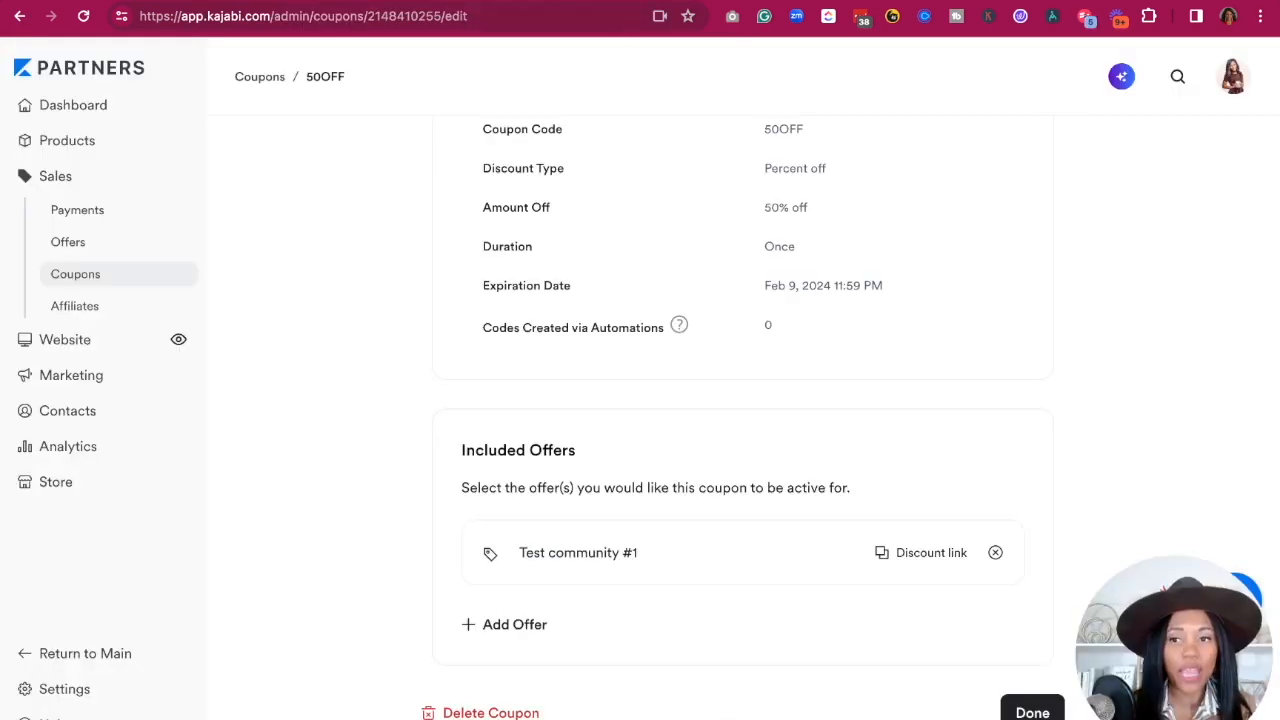
pyautogui.click(567, 1)
# - Examine the remaining Call To Action buttons down the sales page and the available button actions
pyautogui.scroll(-5, 812, 403)
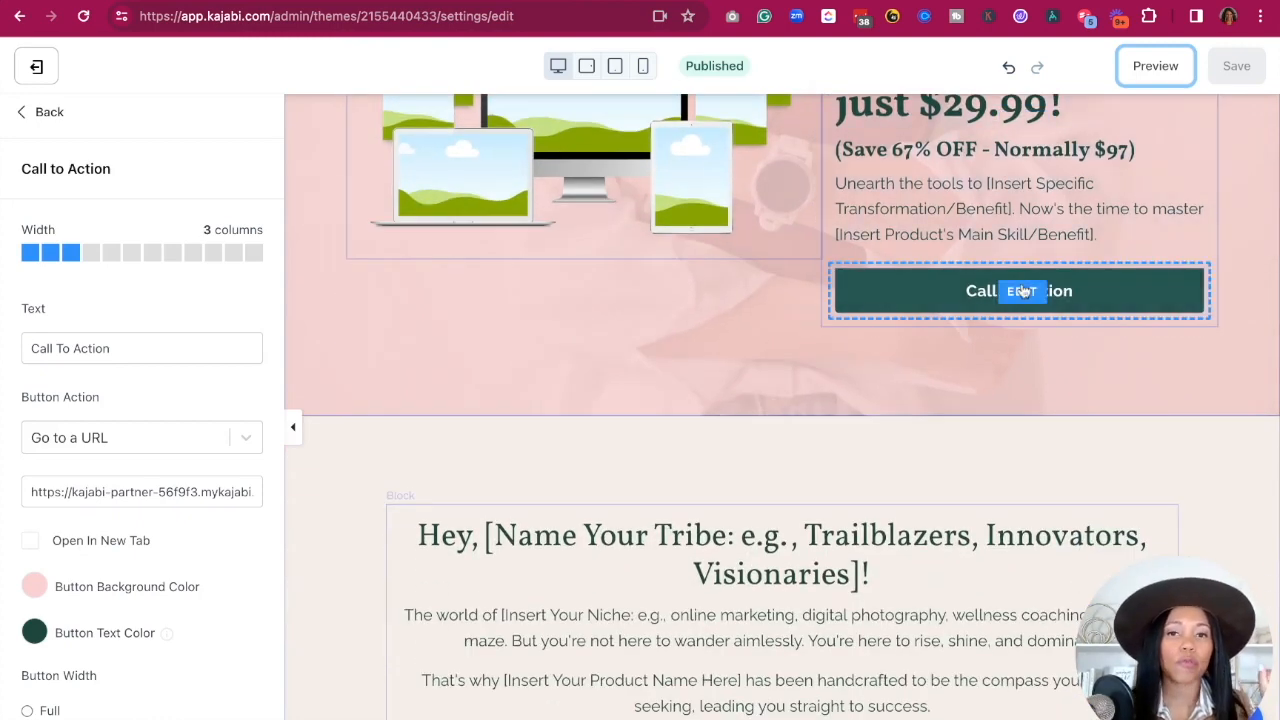
pyautogui.scroll(-9, 1022, 290)
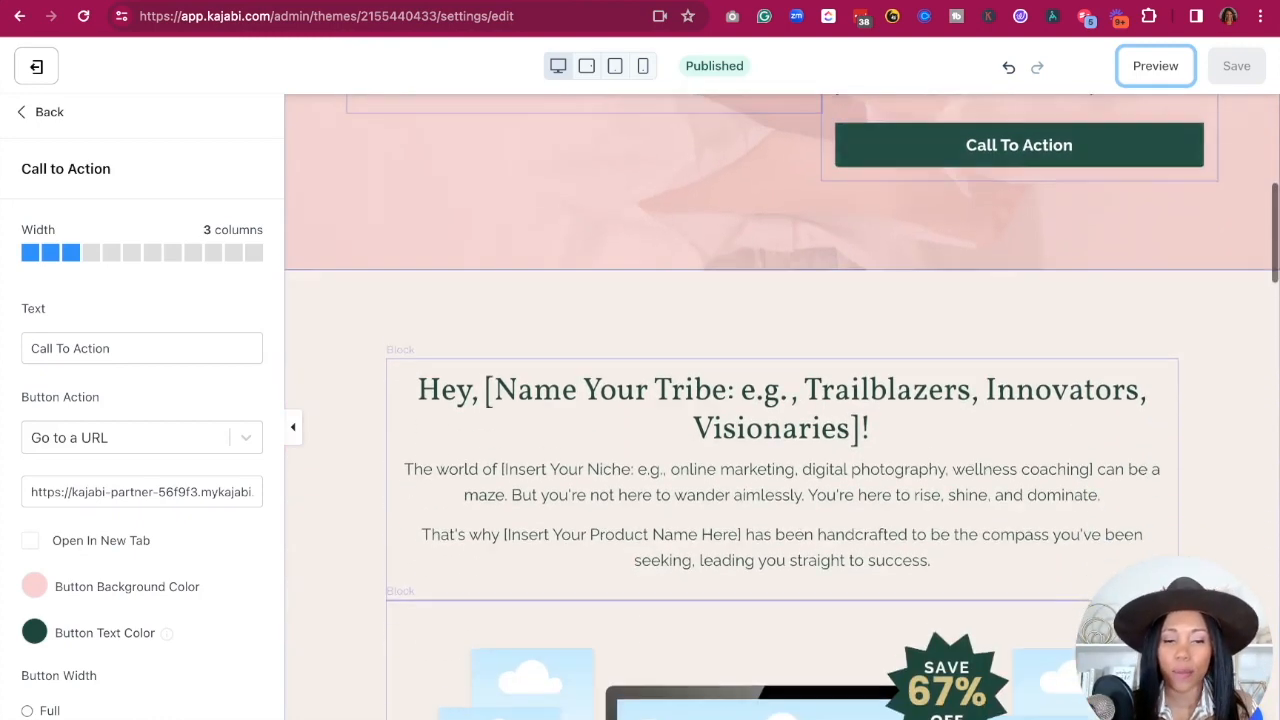
pyautogui.scroll(-9, 782, 400)
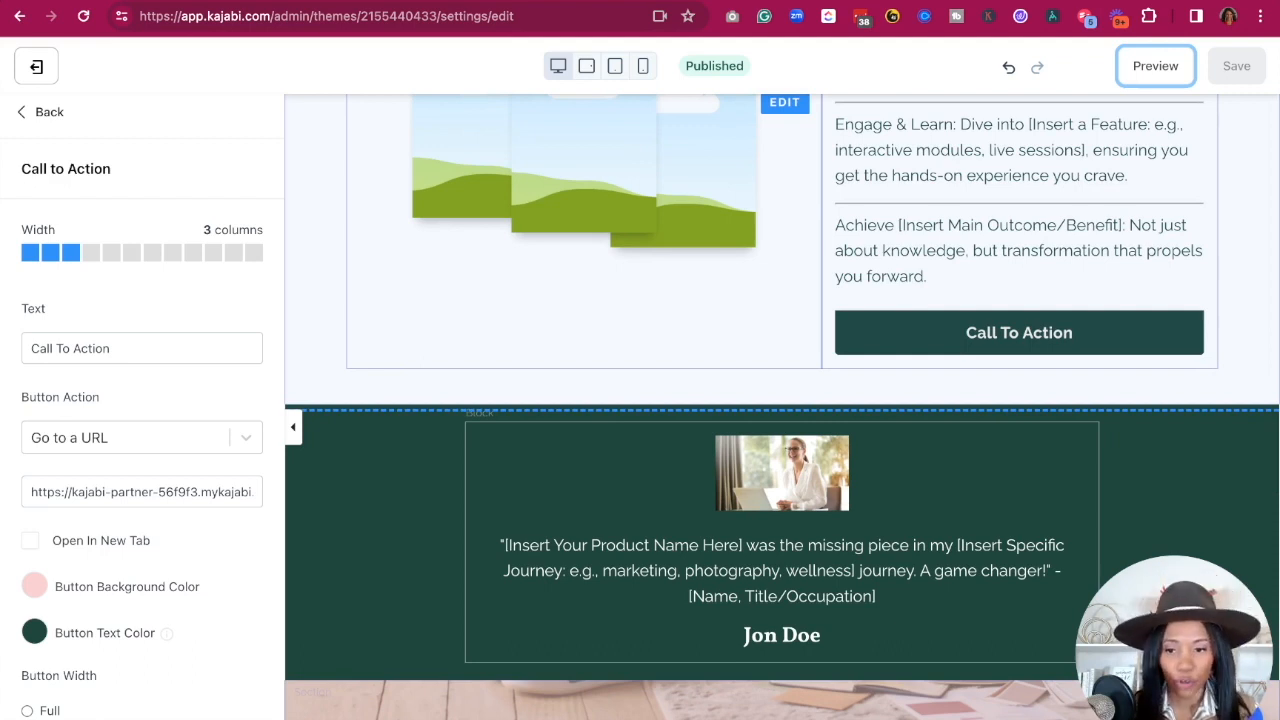
pyautogui.click(246, 444)
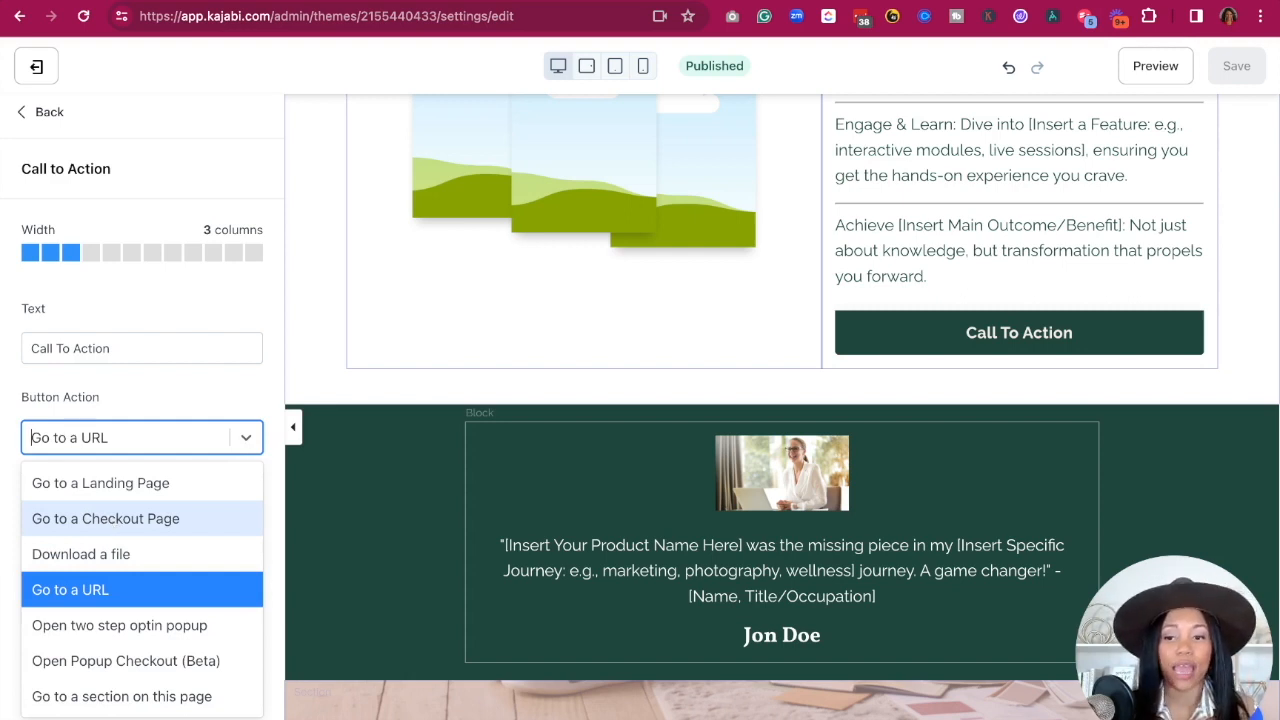
pyautogui.click(165, 383)
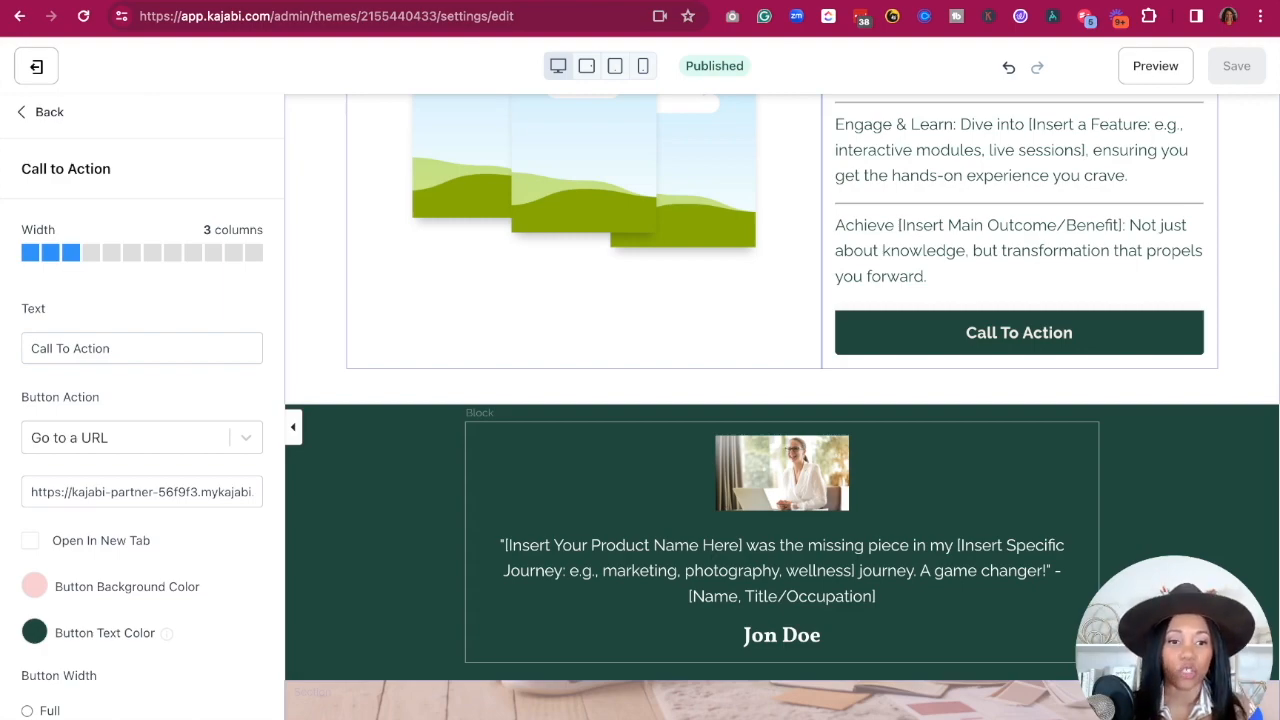
pyautogui.scroll(-10, 623, 505)
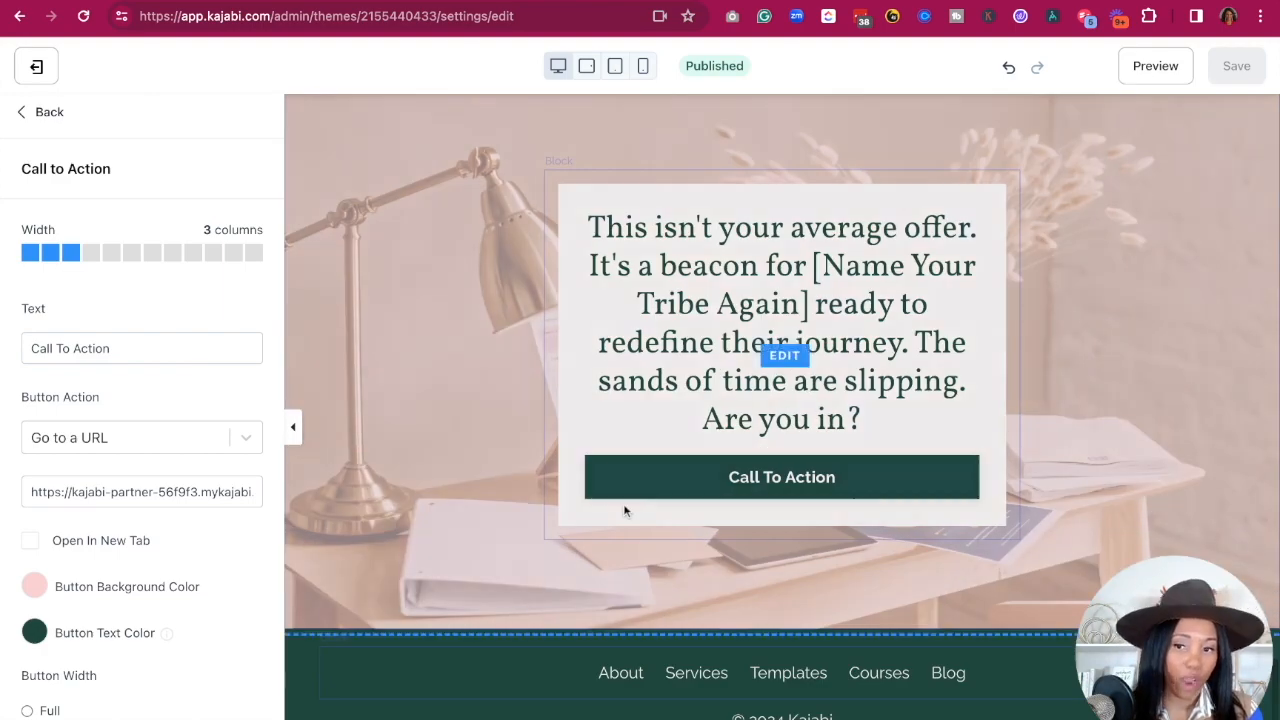
# - Enable the countdown action for the countdown timer at the start of the sales page
pyautogui.scroll(10, 623, 509)
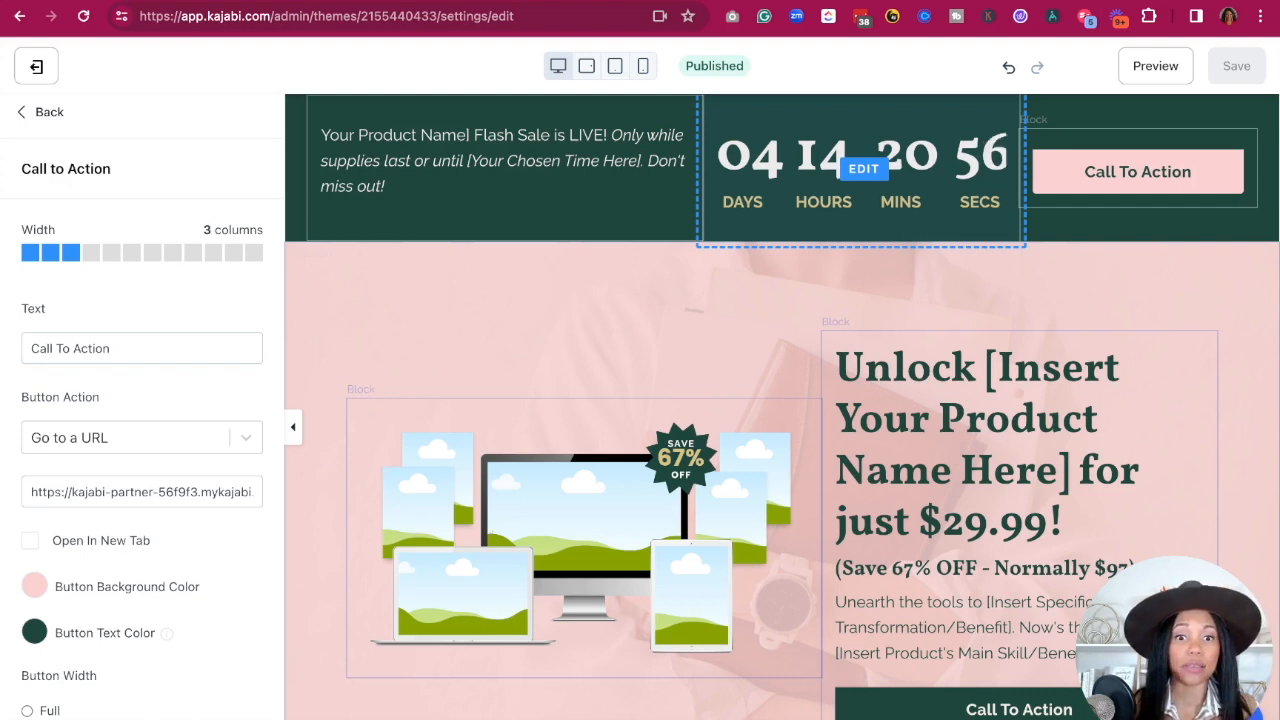
pyautogui.click(866, 170)
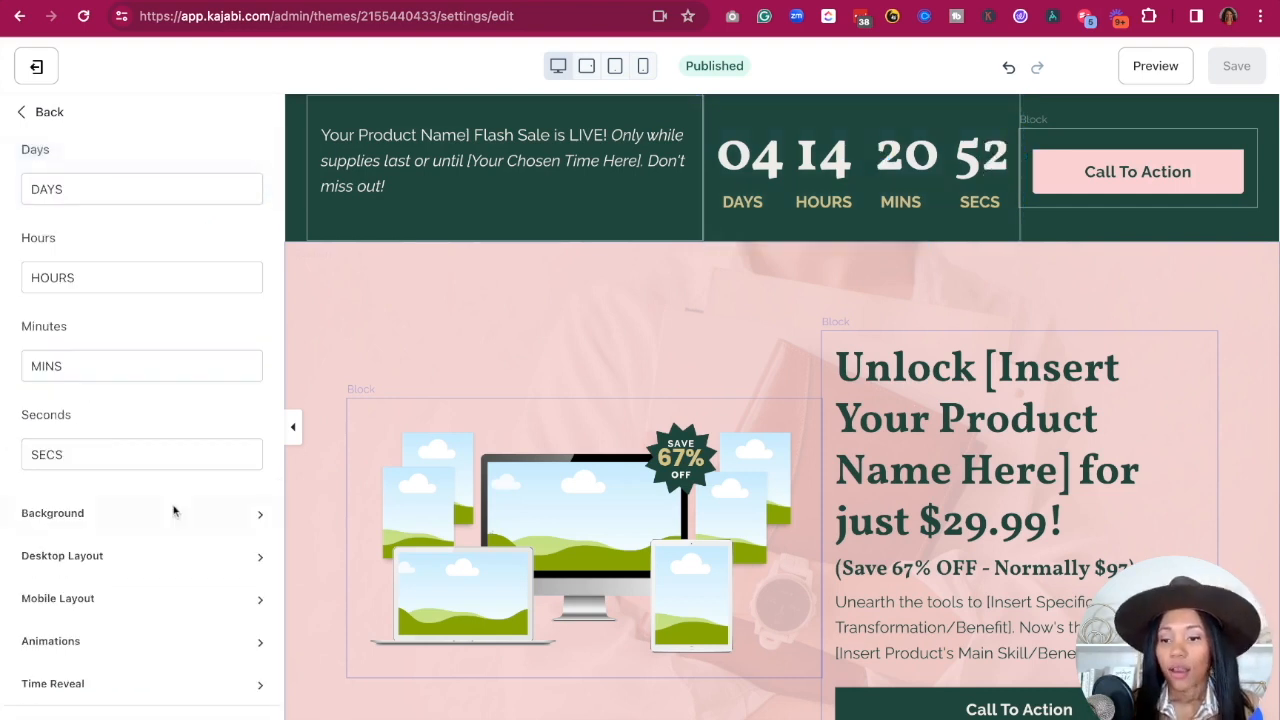
pyautogui.scroll(5, 165, 433)
pyautogui.scroll(3, 165, 433)
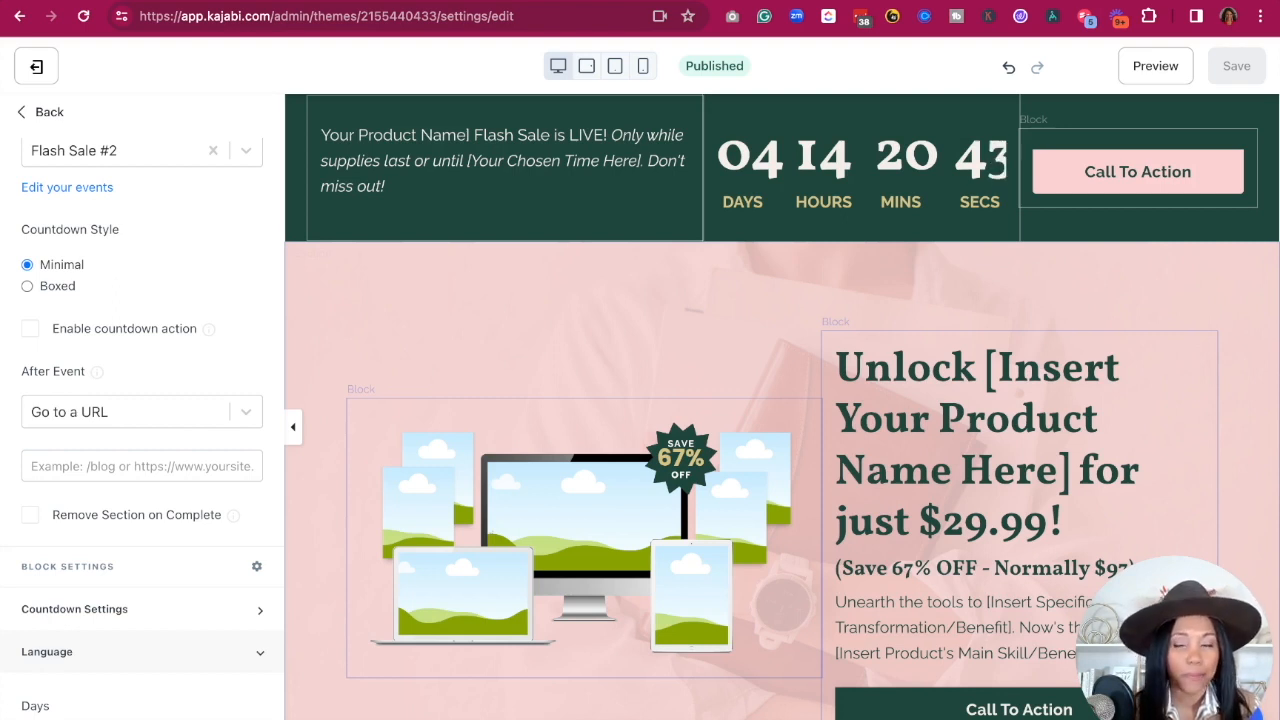
pyautogui.click(31, 330)
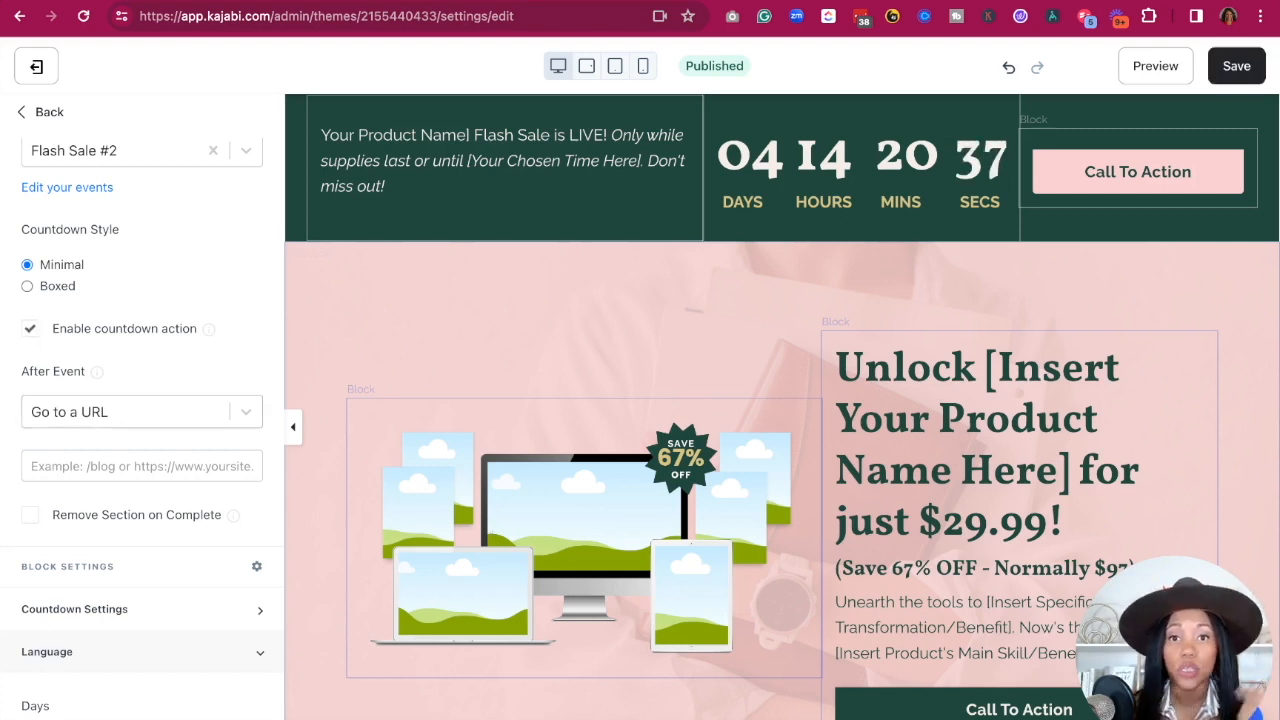
# - Set the countdown's After Event action to Go to a Landing Page and look at the landing page choices
pyautogui.click(128, 422)
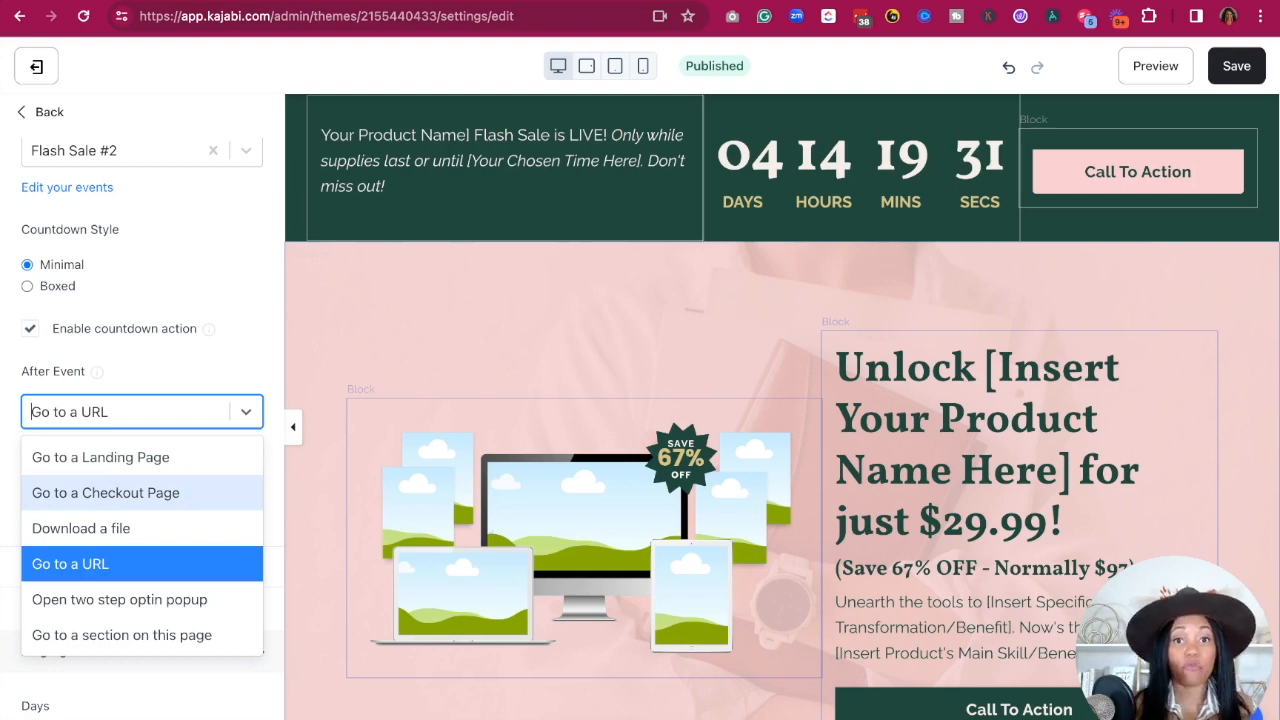
pyautogui.click(101, 458)
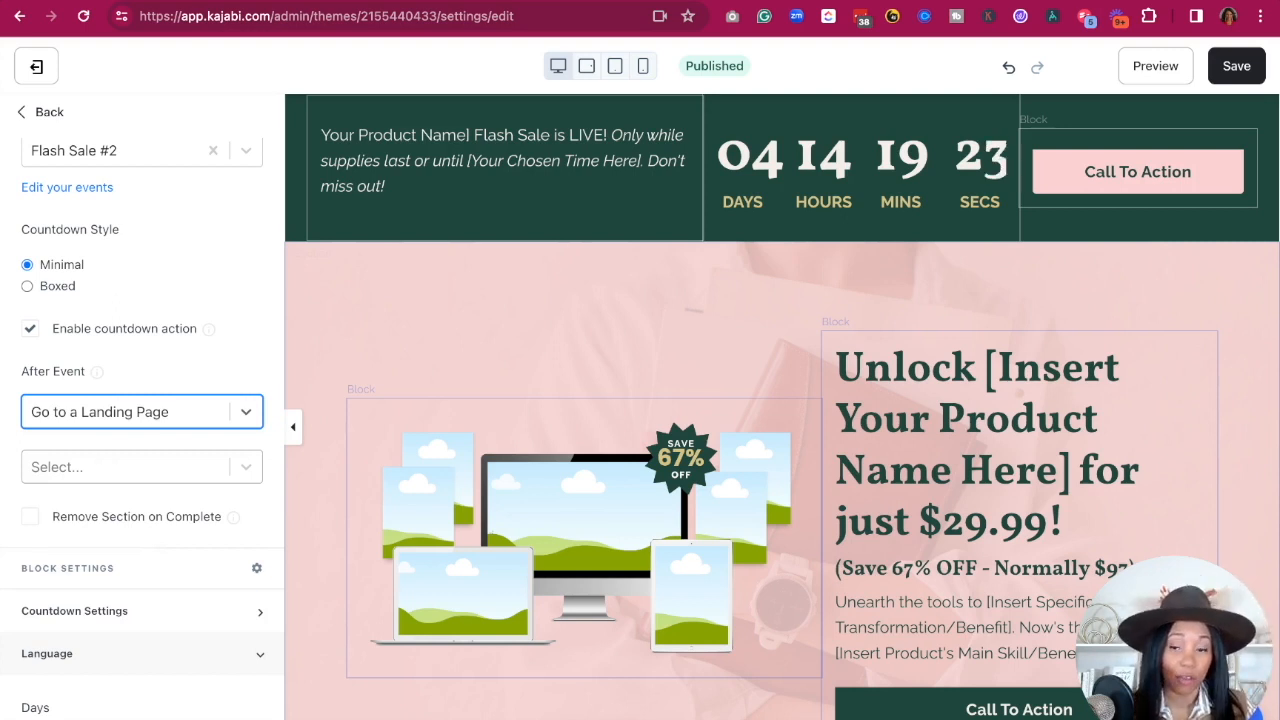
pyautogui.click(80, 466)
pyautogui.click(81, 446)
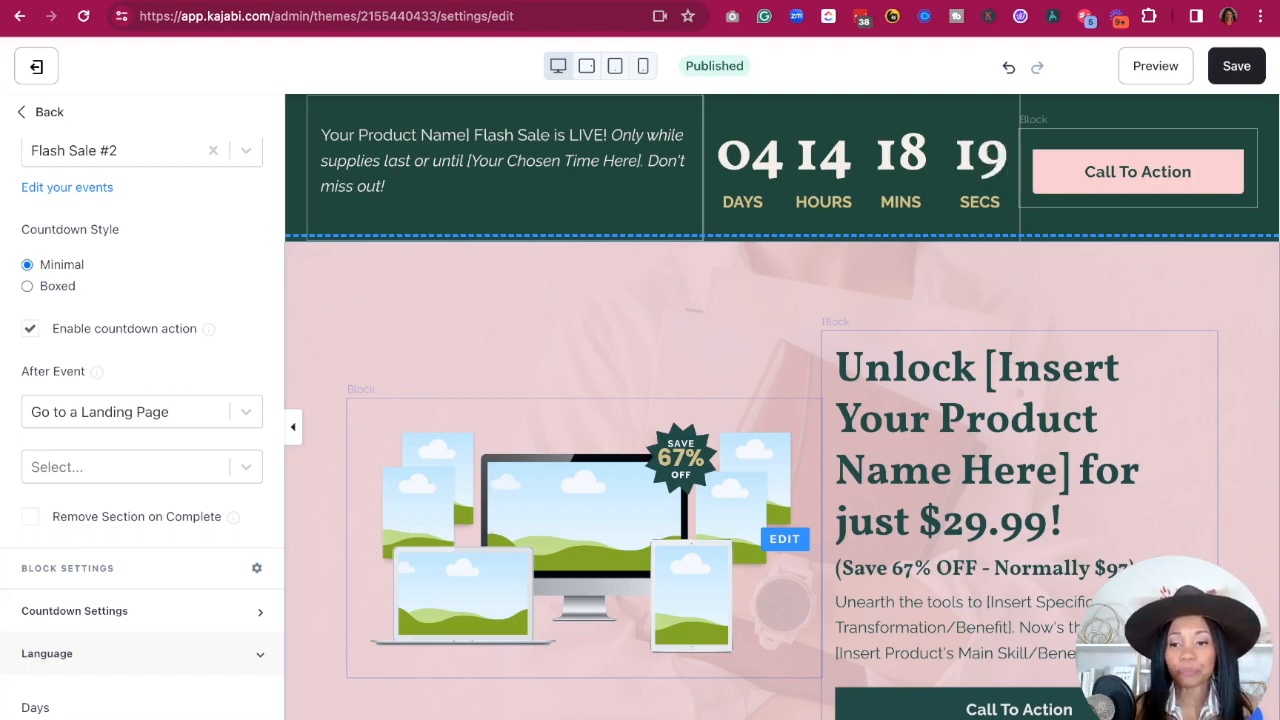
pyautogui.scroll(2, 200, 325)
pyautogui.scroll(3, 202, 326)
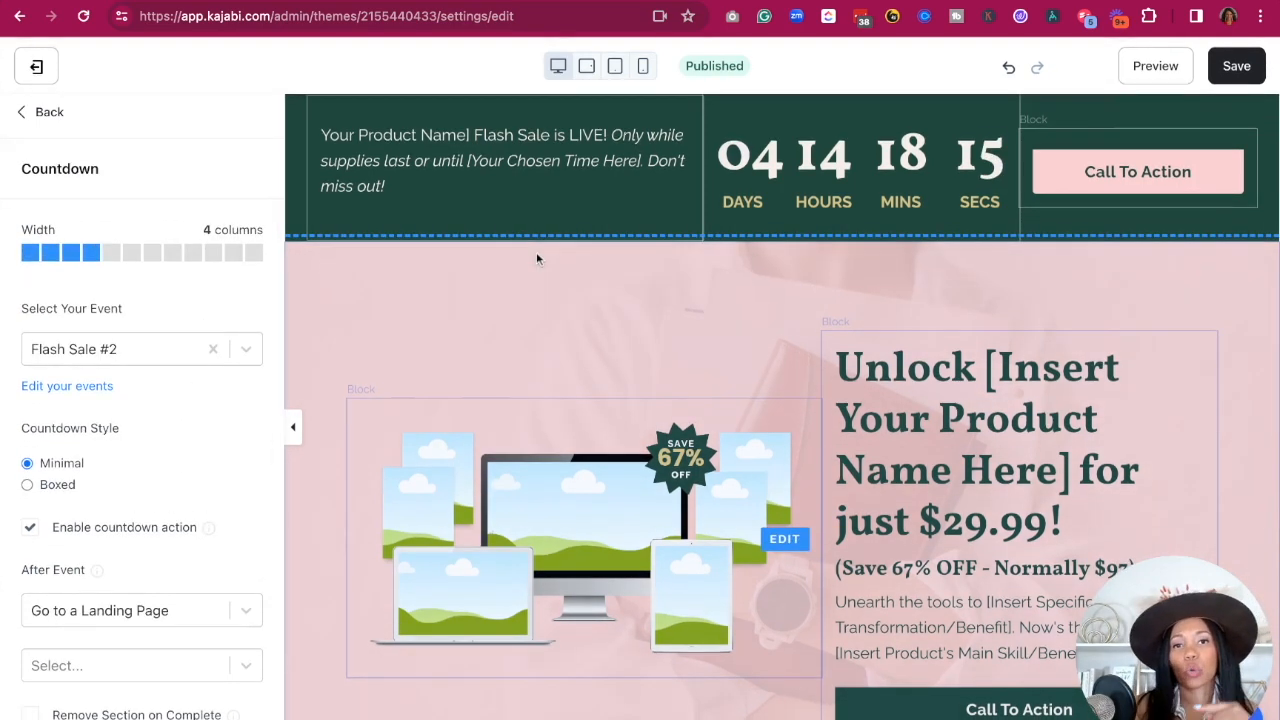